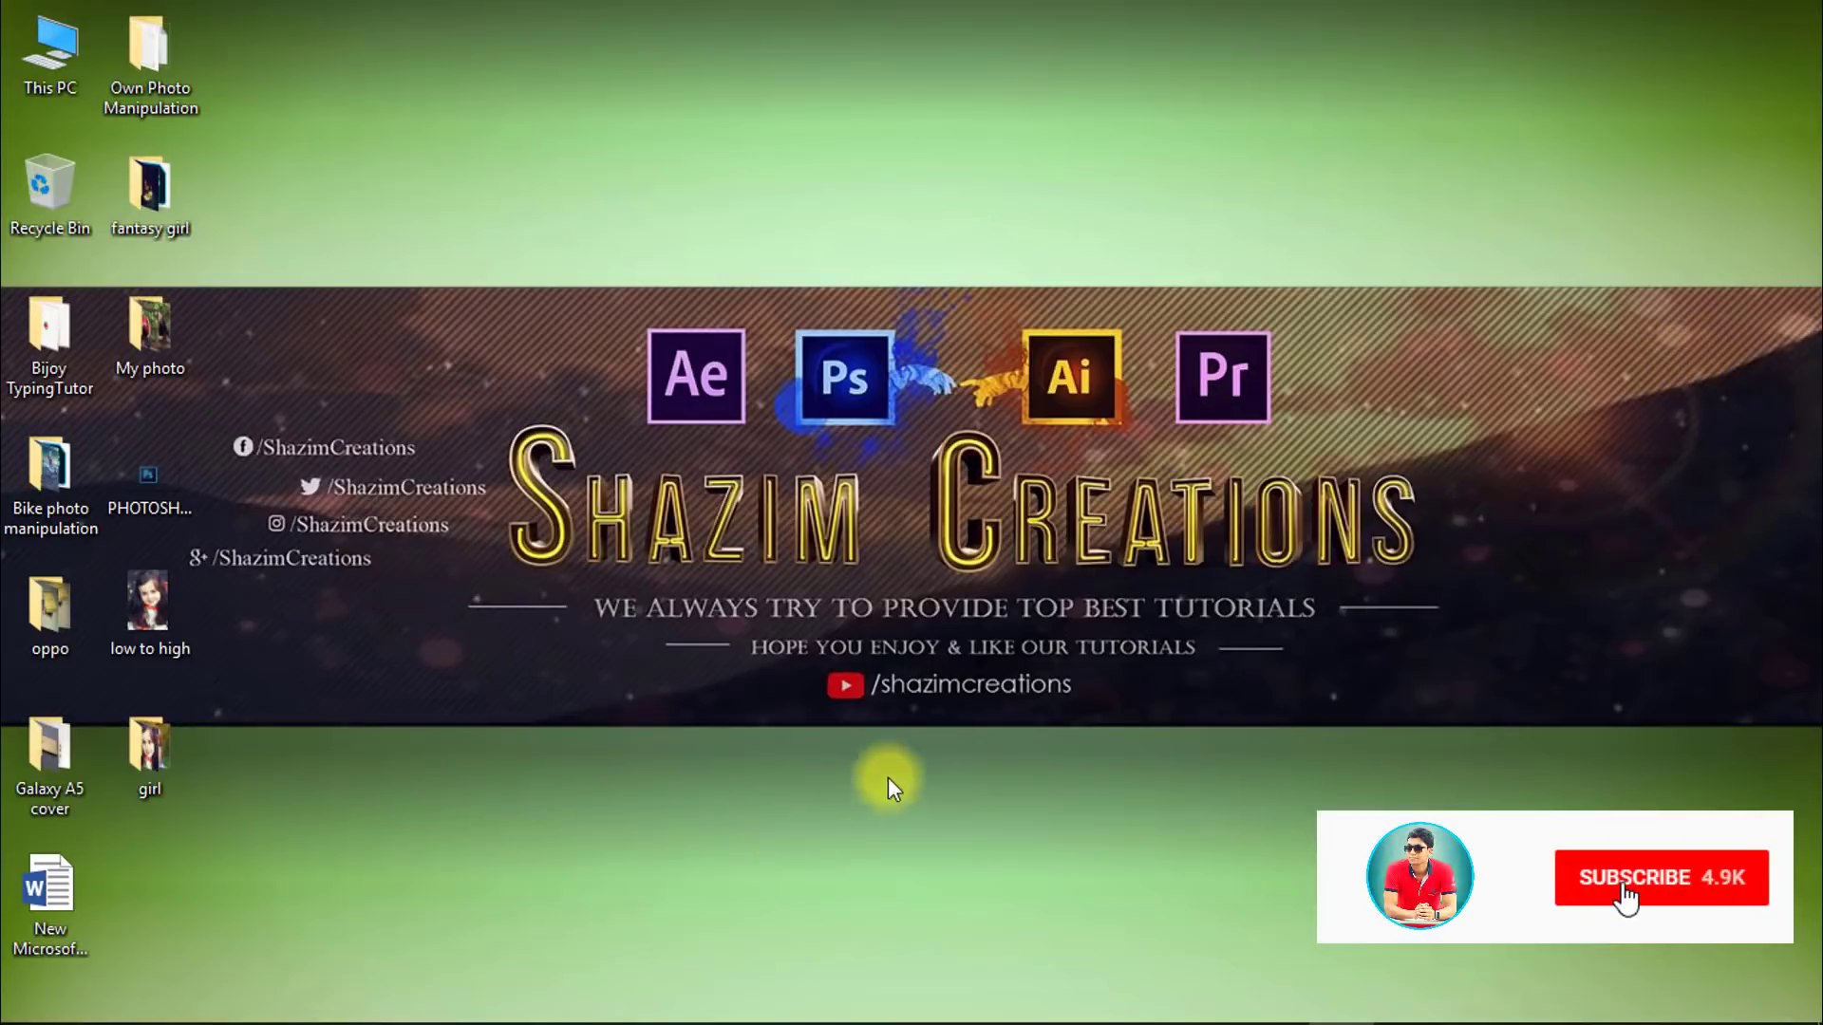
# Open low to high.jpg in Photoshop and zoom in on the girl's pixelated eye
pyautogui.click(1078, 1014)
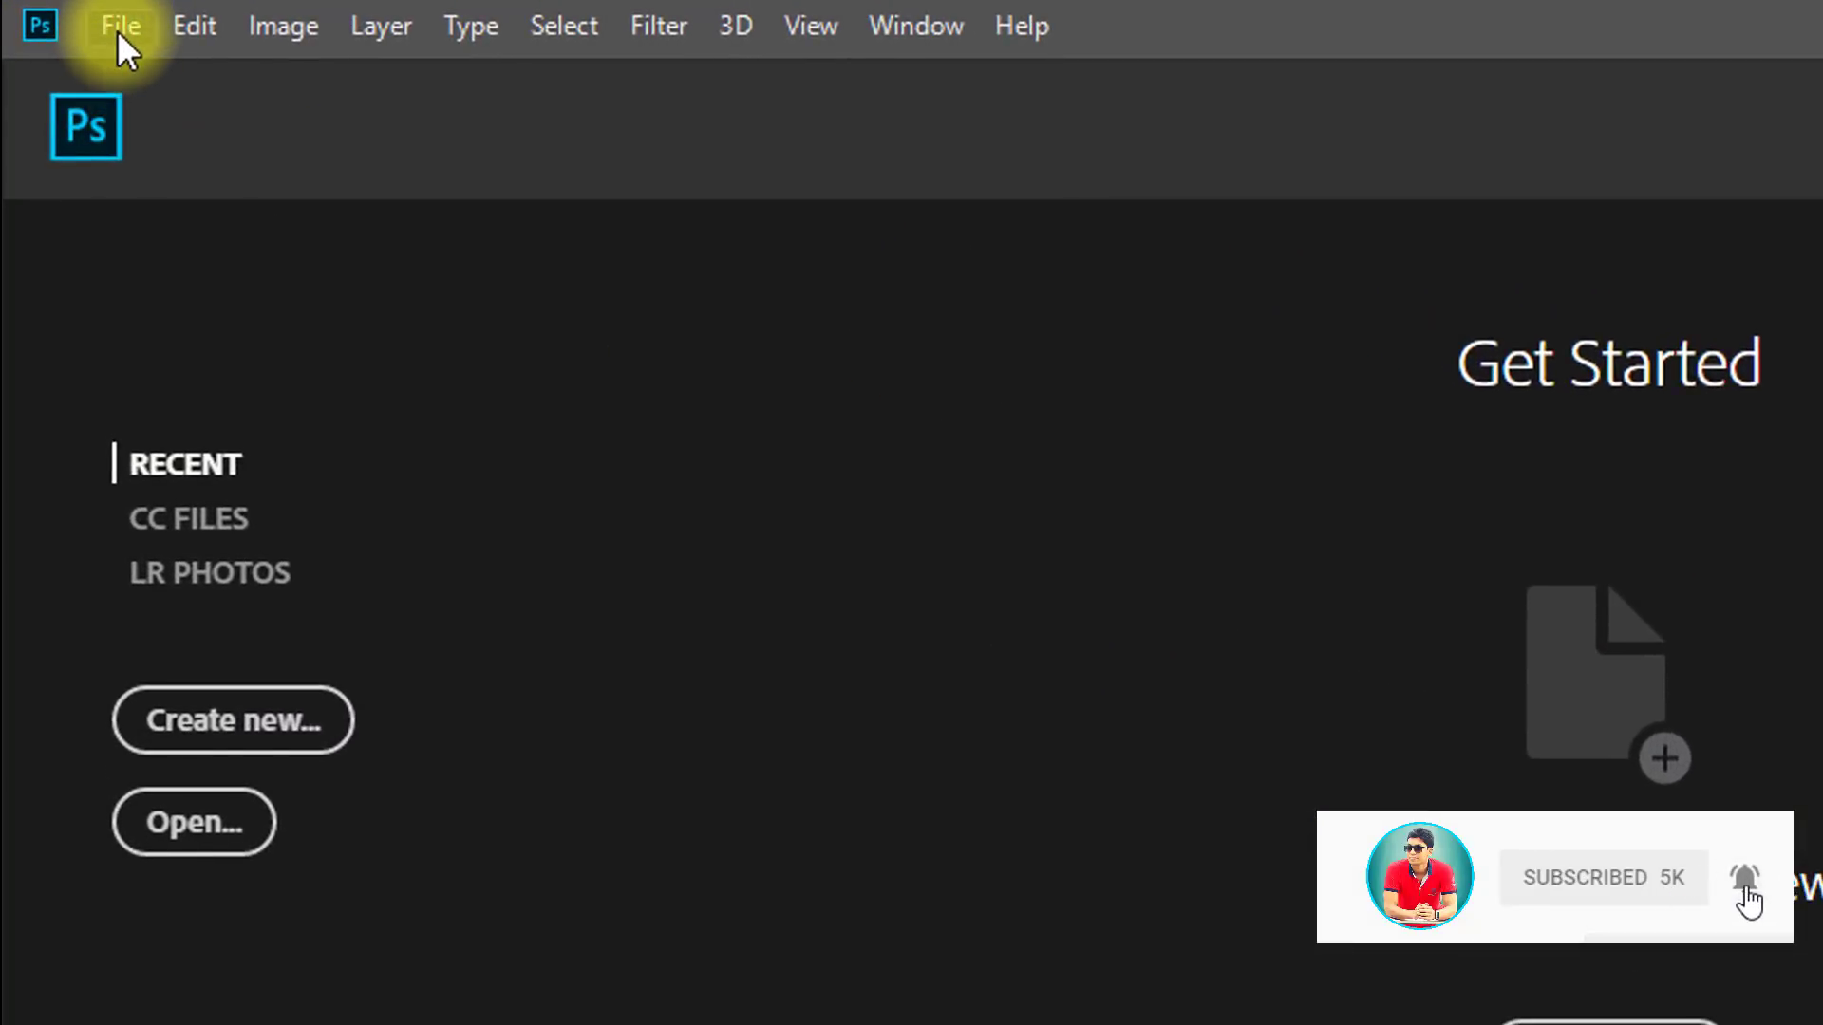
pyautogui.click(118, 29)
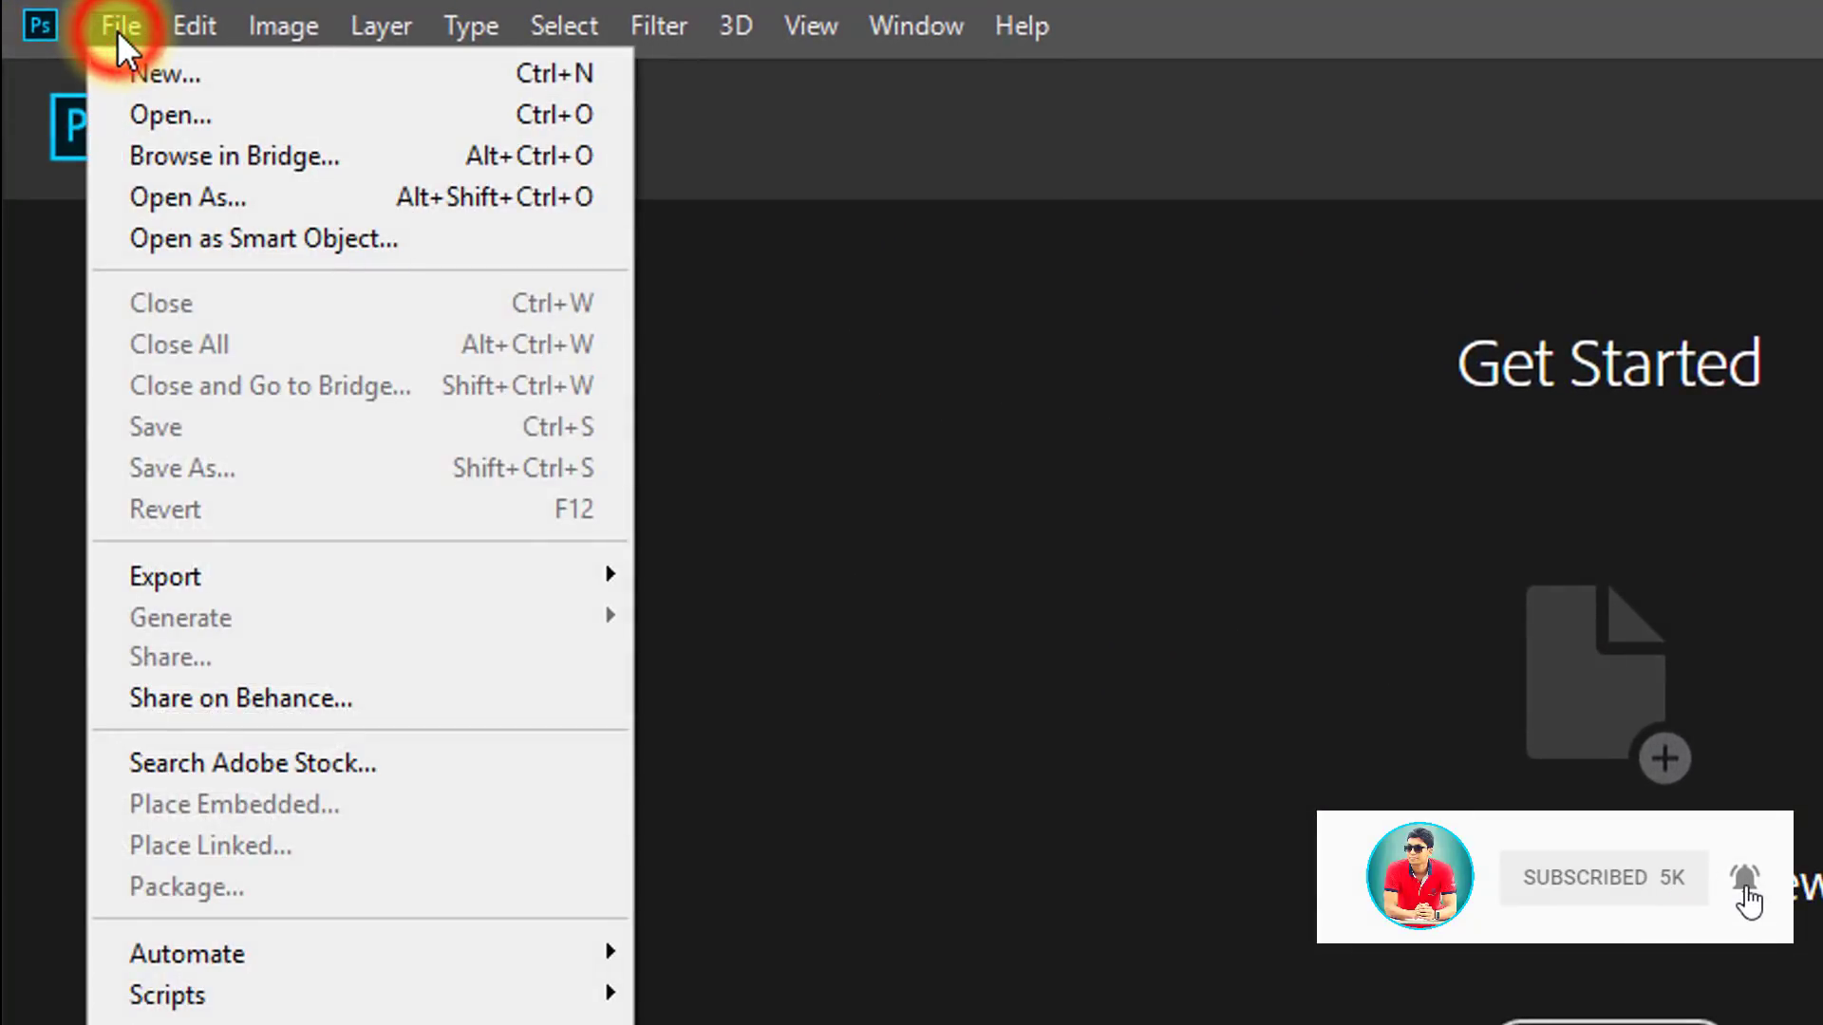
pyautogui.click(156, 113)
pyautogui.click(943, 667)
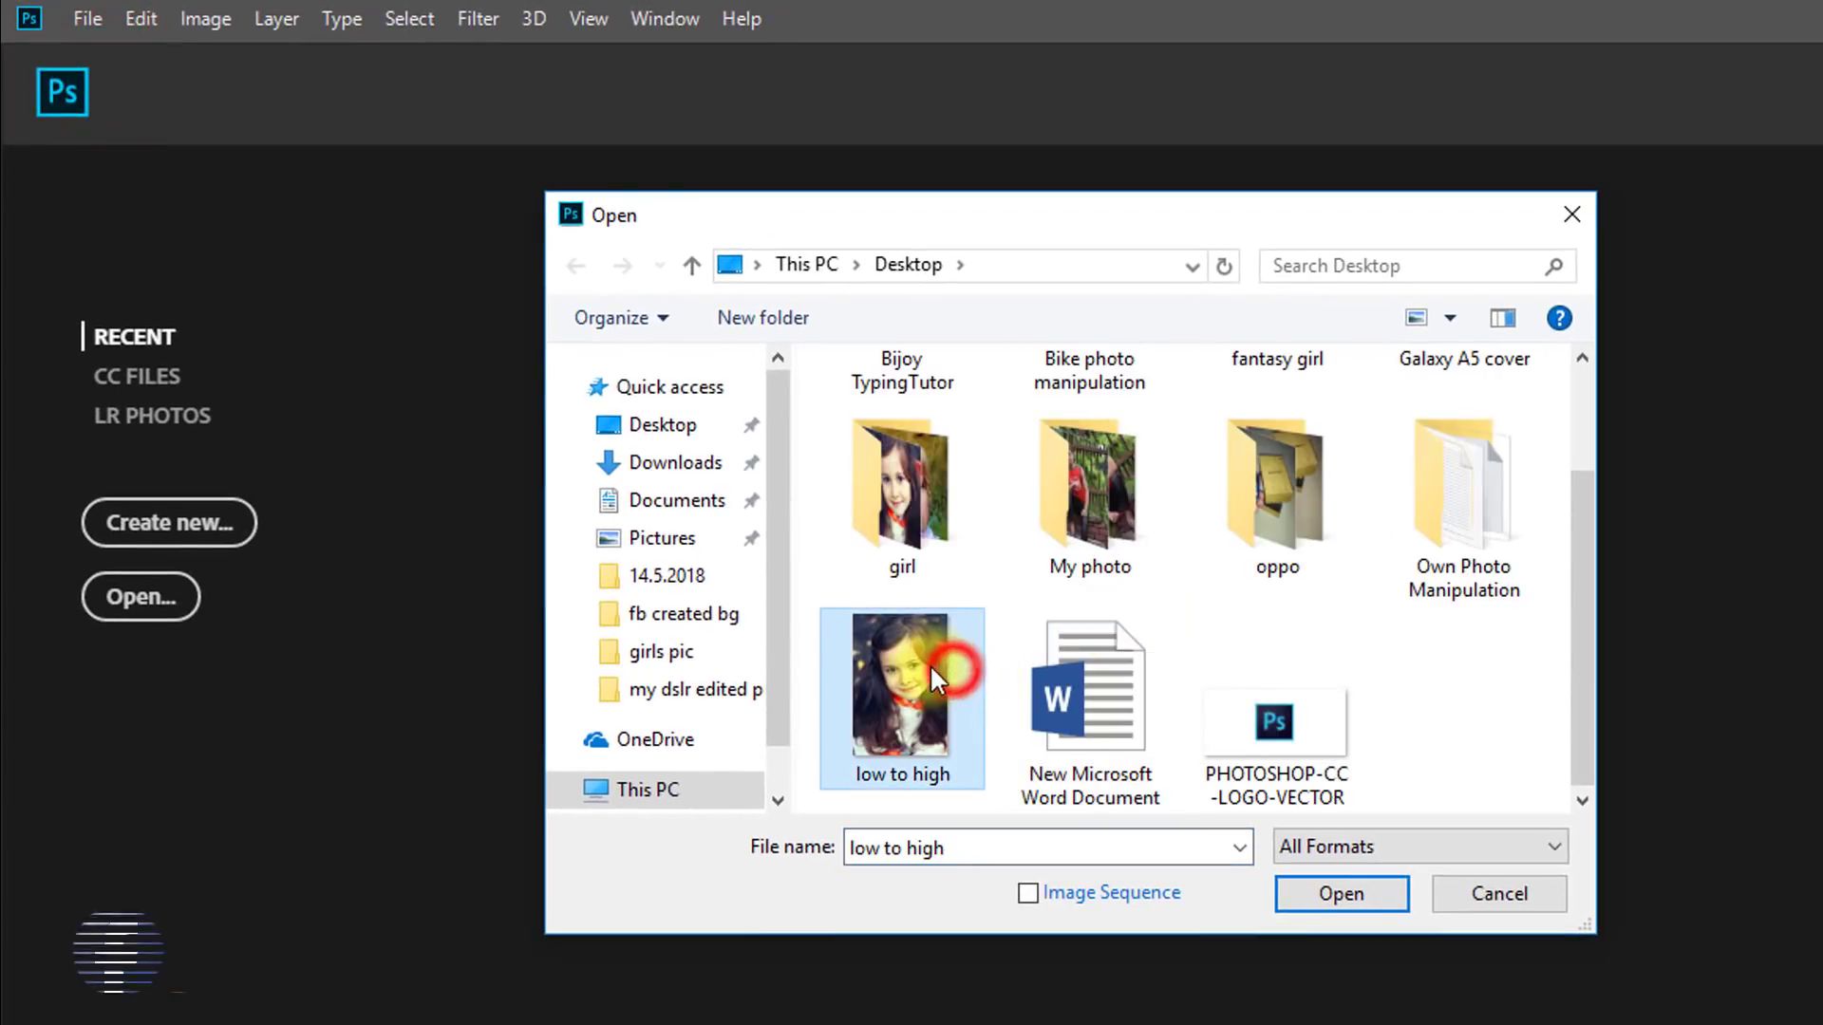
pyautogui.click(1331, 893)
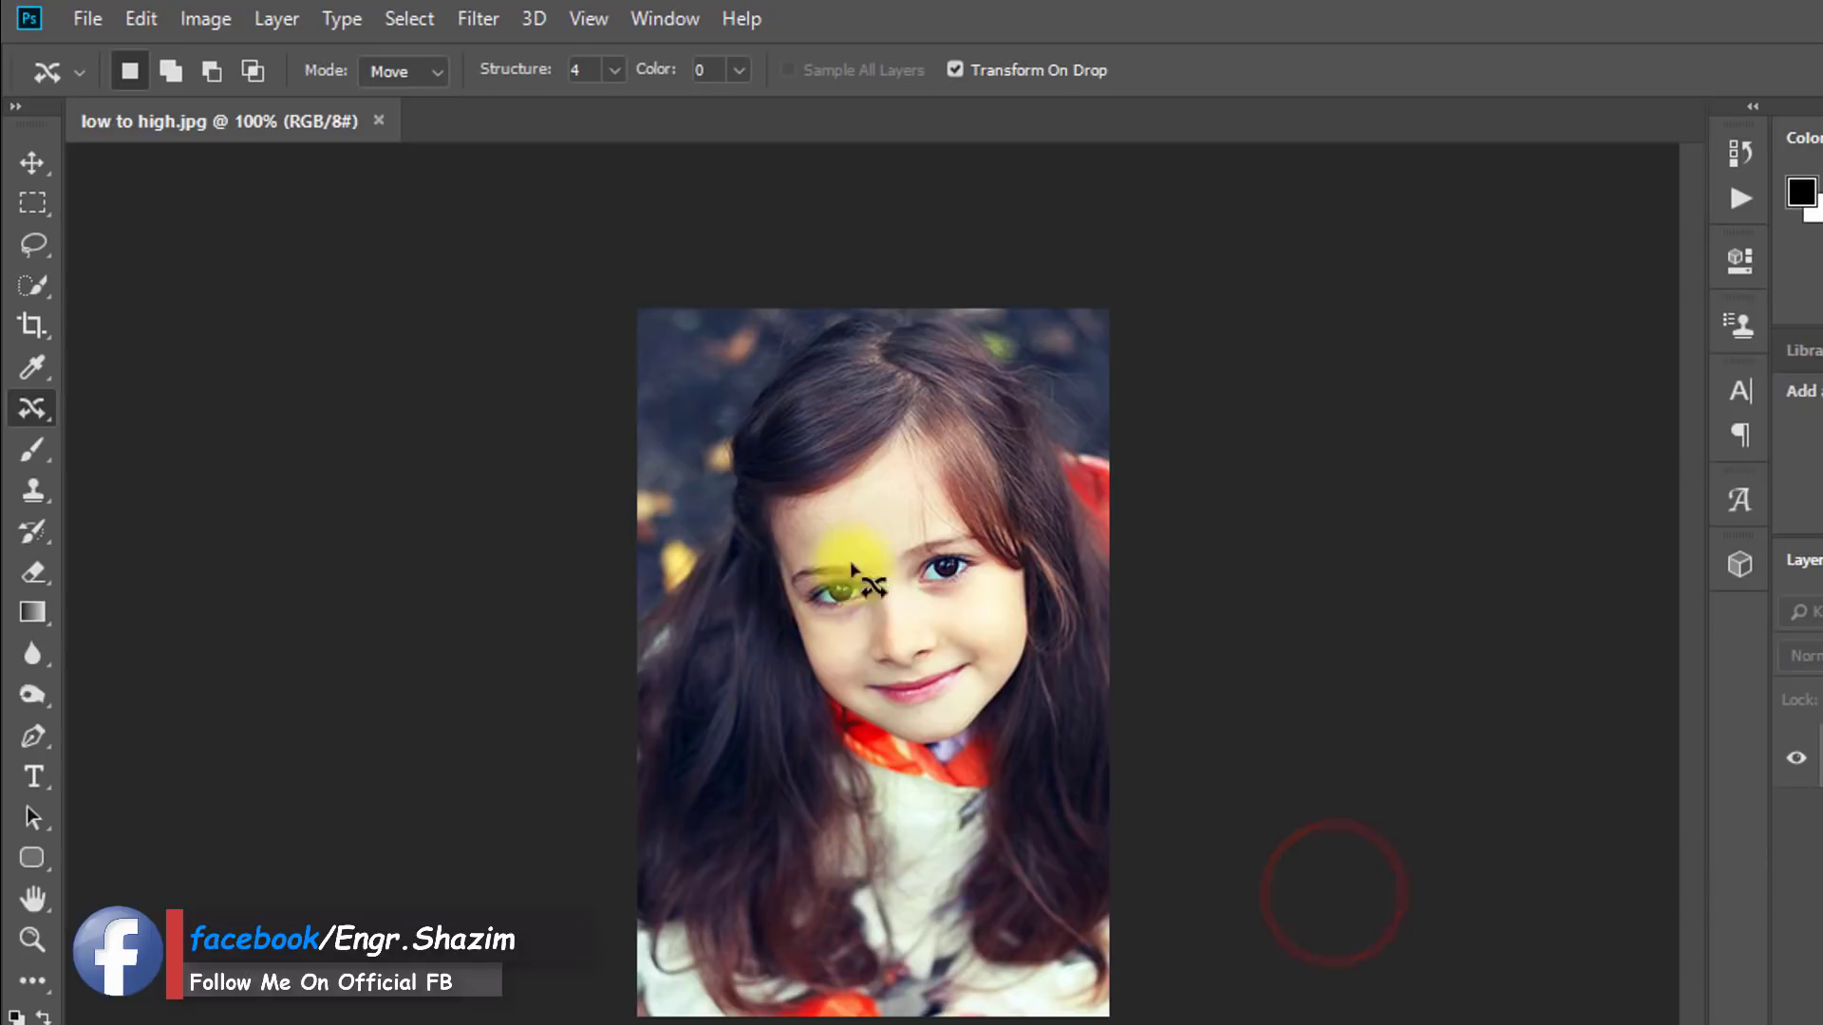
pyautogui.moveTo(936, 576); pyautogui.dragTo(1074, 591)
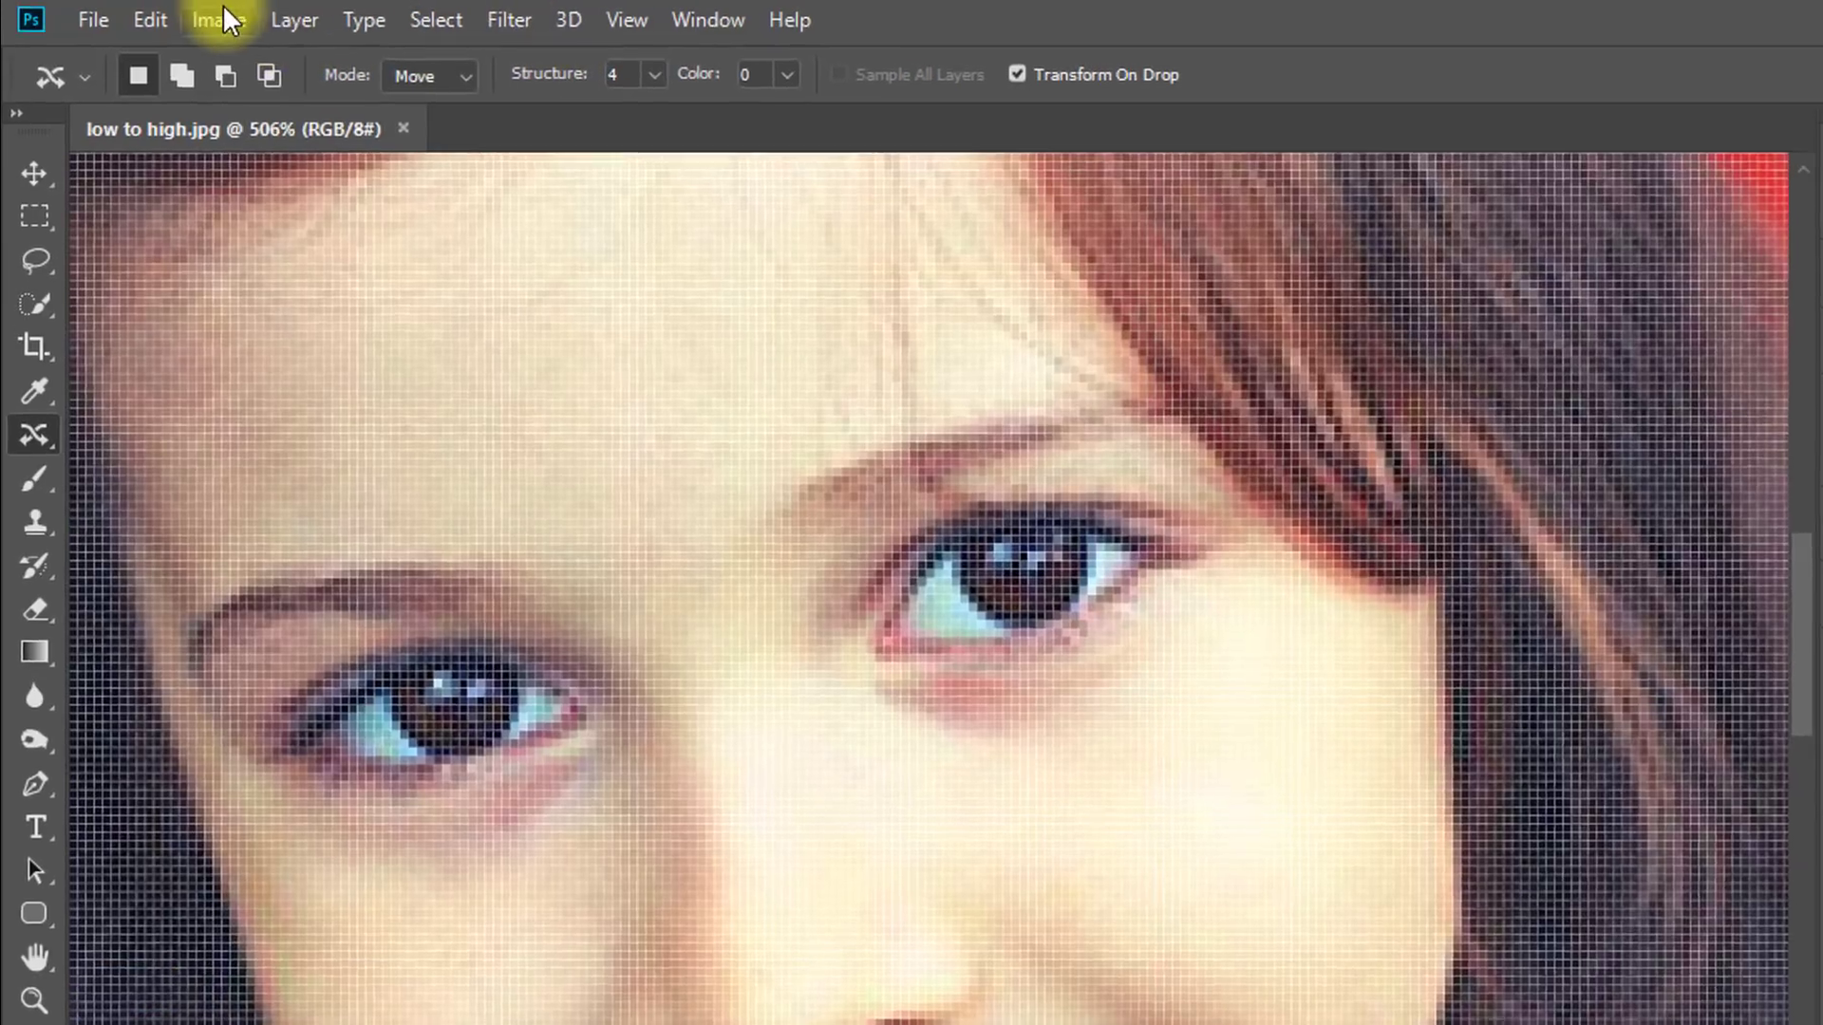
# Enter a 4000 px width in Image Size (4000 × 6000 pixels), previewing the eye
pyautogui.click(205, 18)
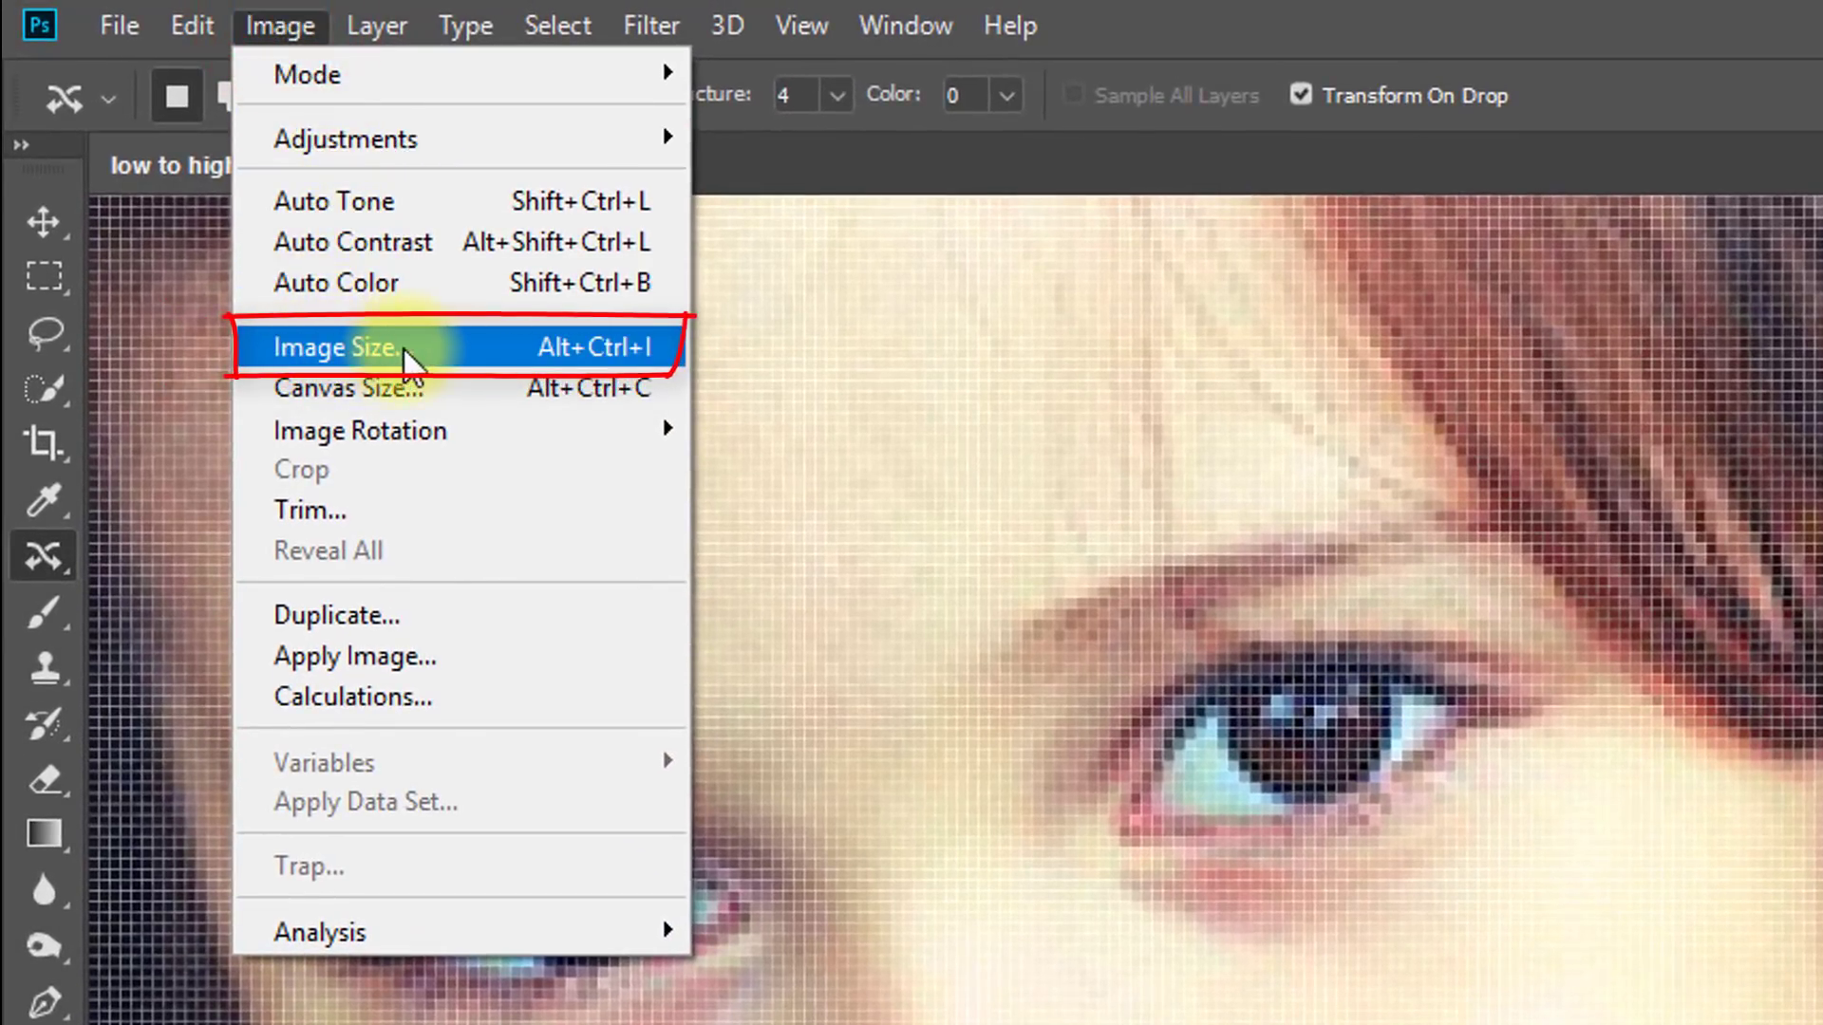
pyautogui.click(459, 359)
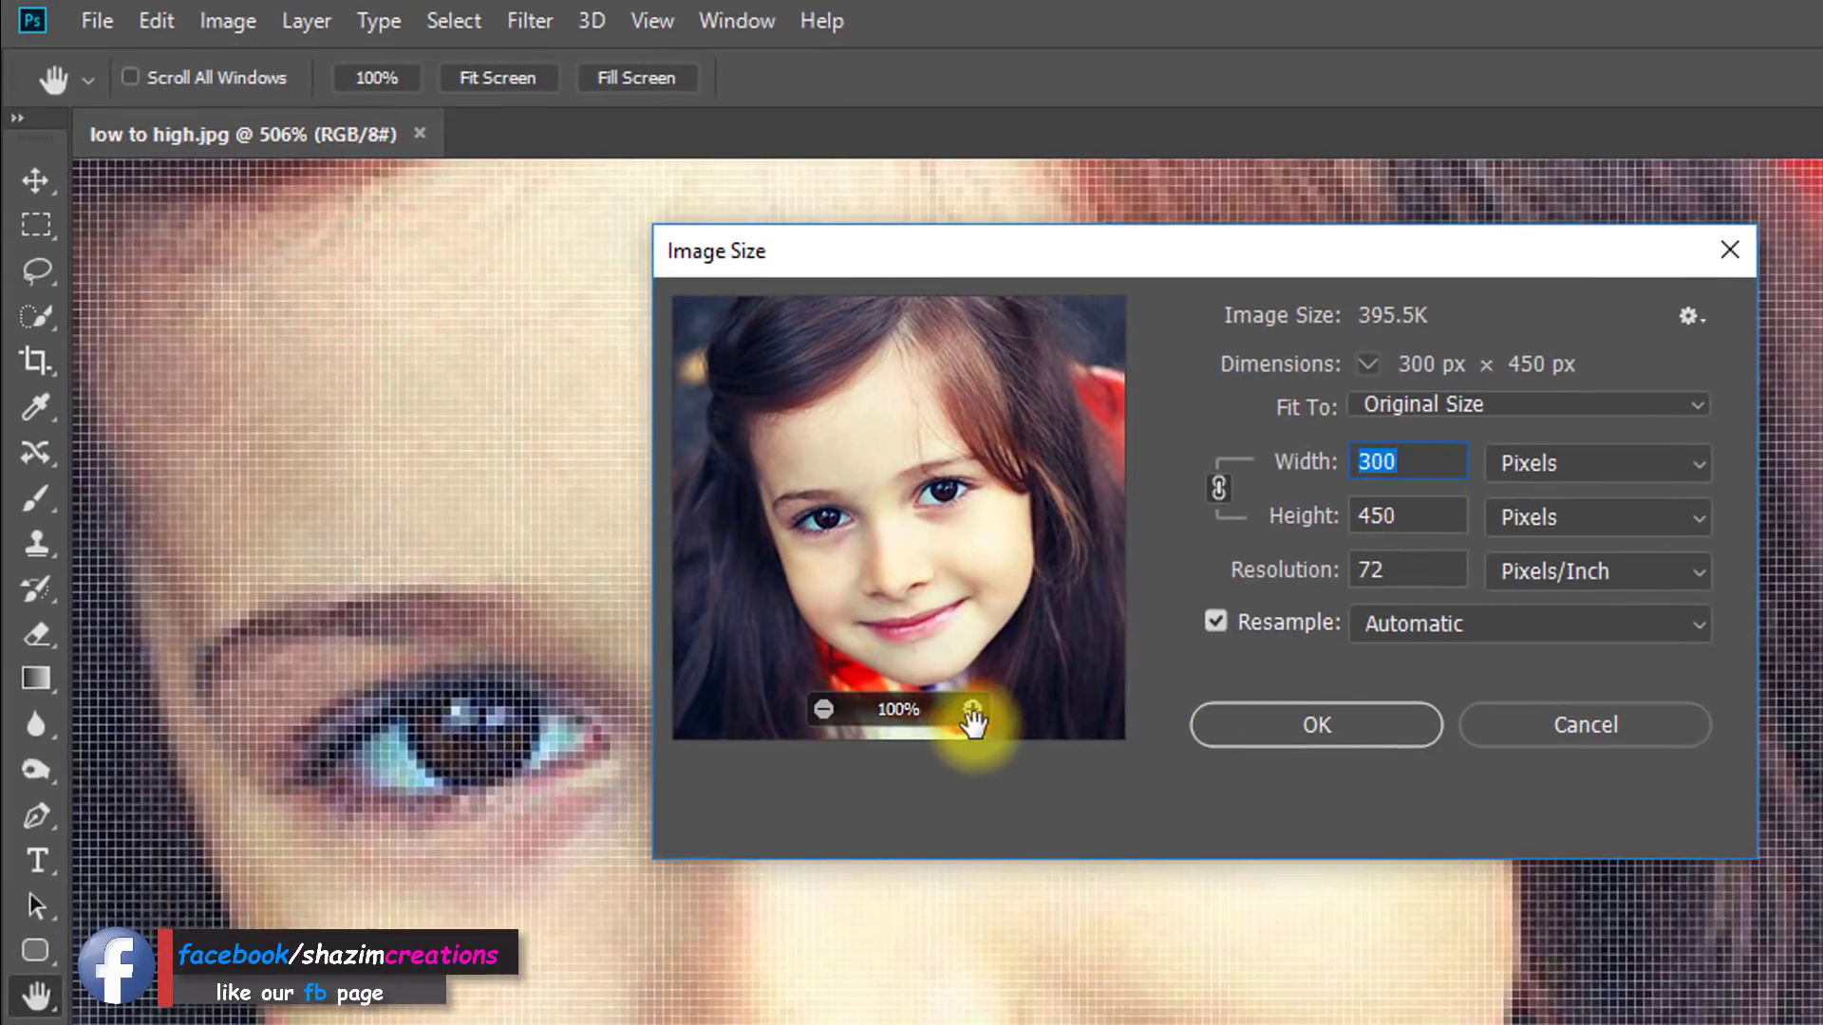
pyautogui.click(972, 711)
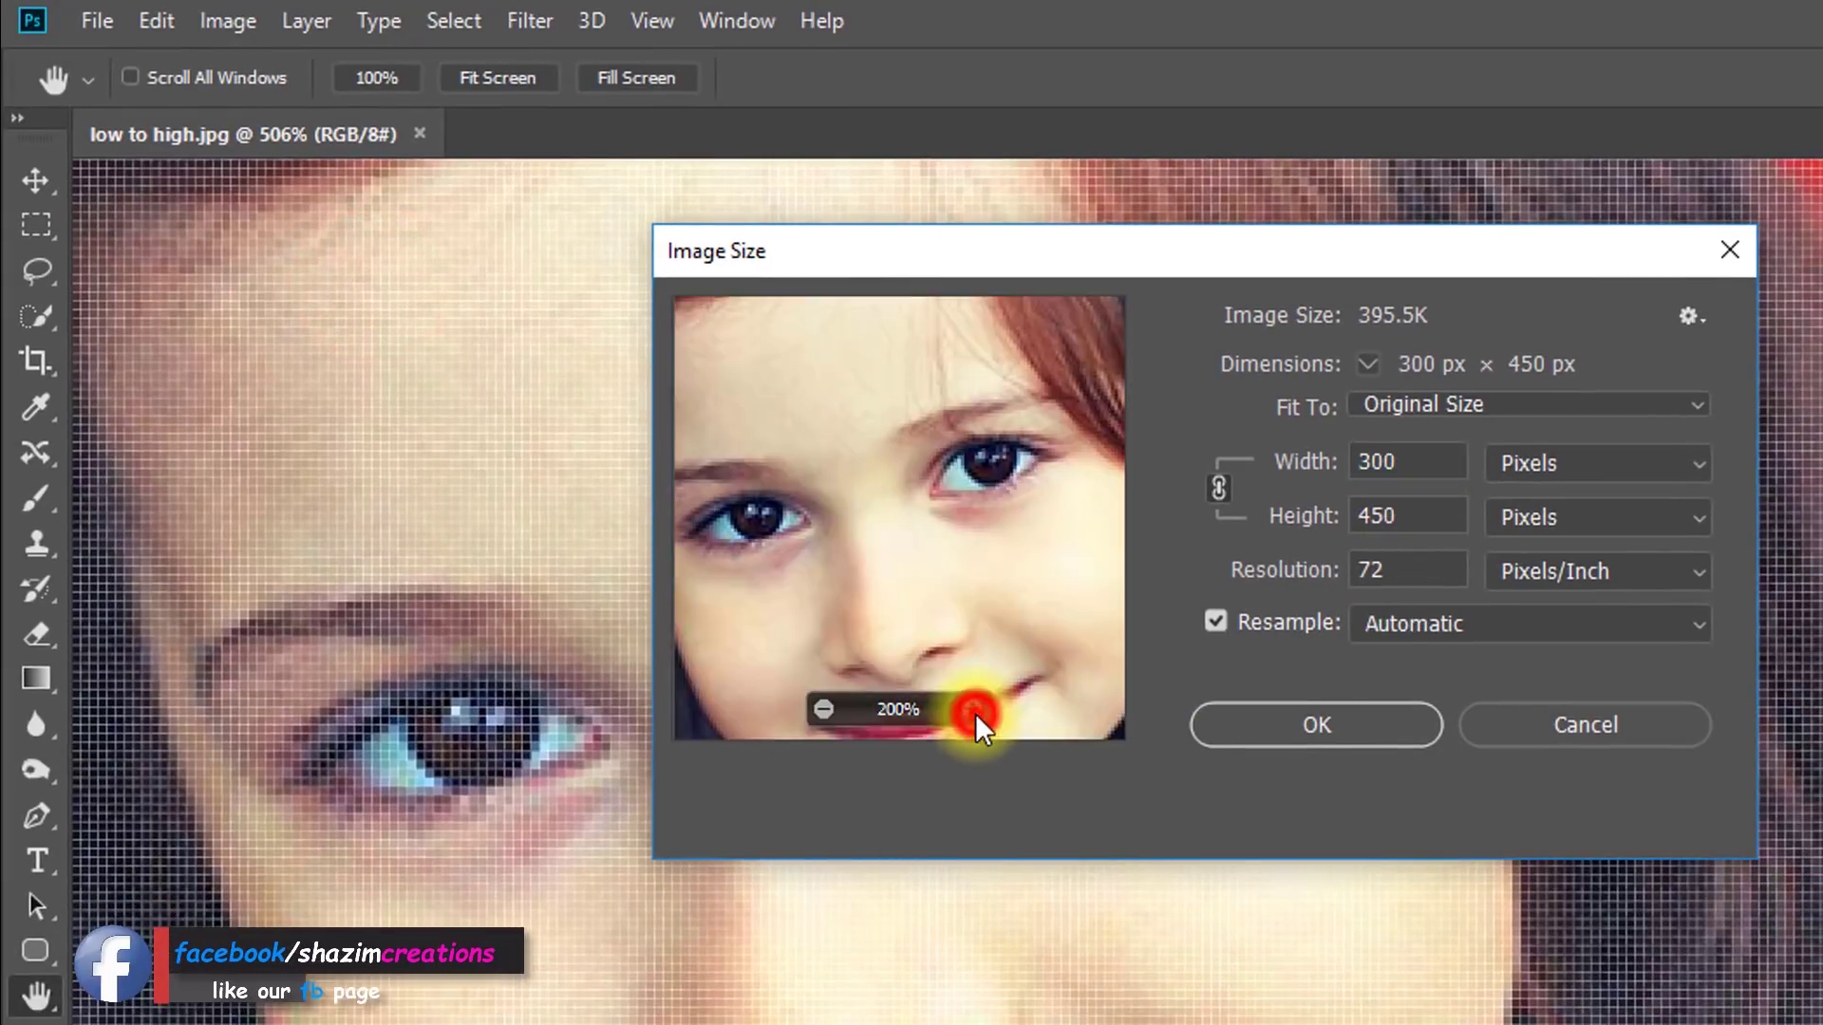
pyautogui.click(973, 710)
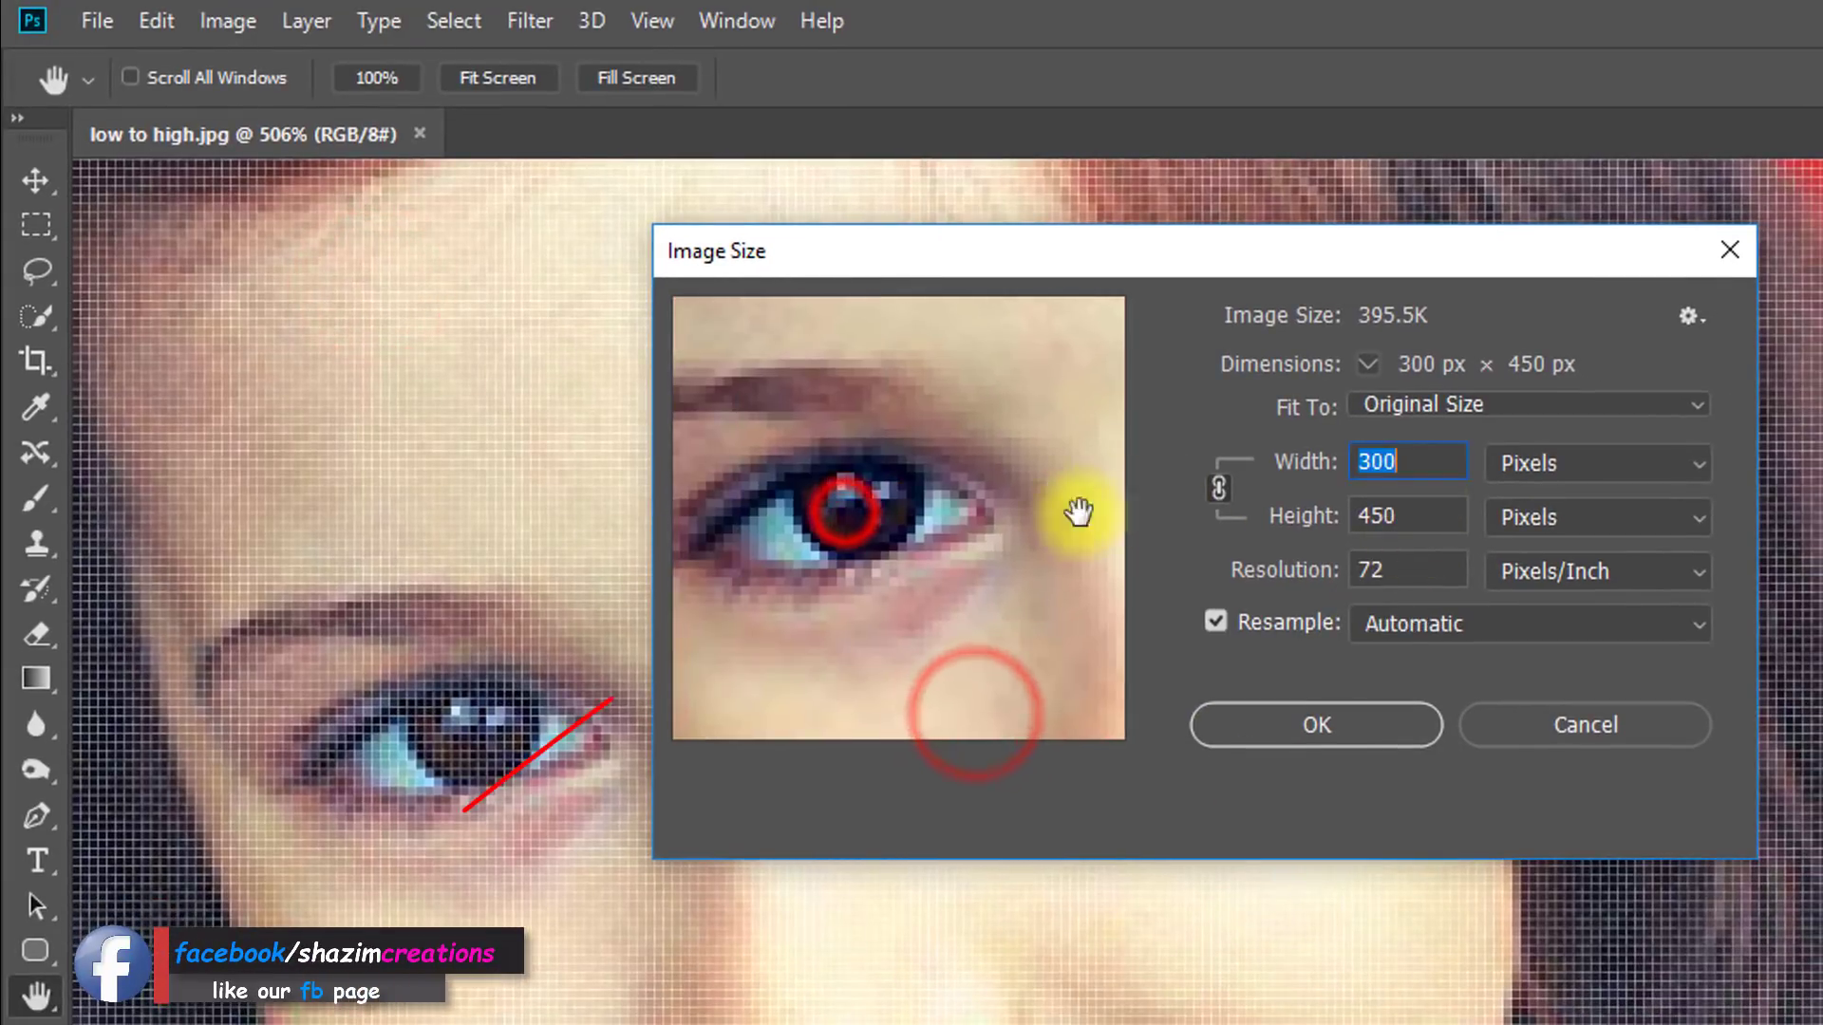
pyautogui.click(972, 708)
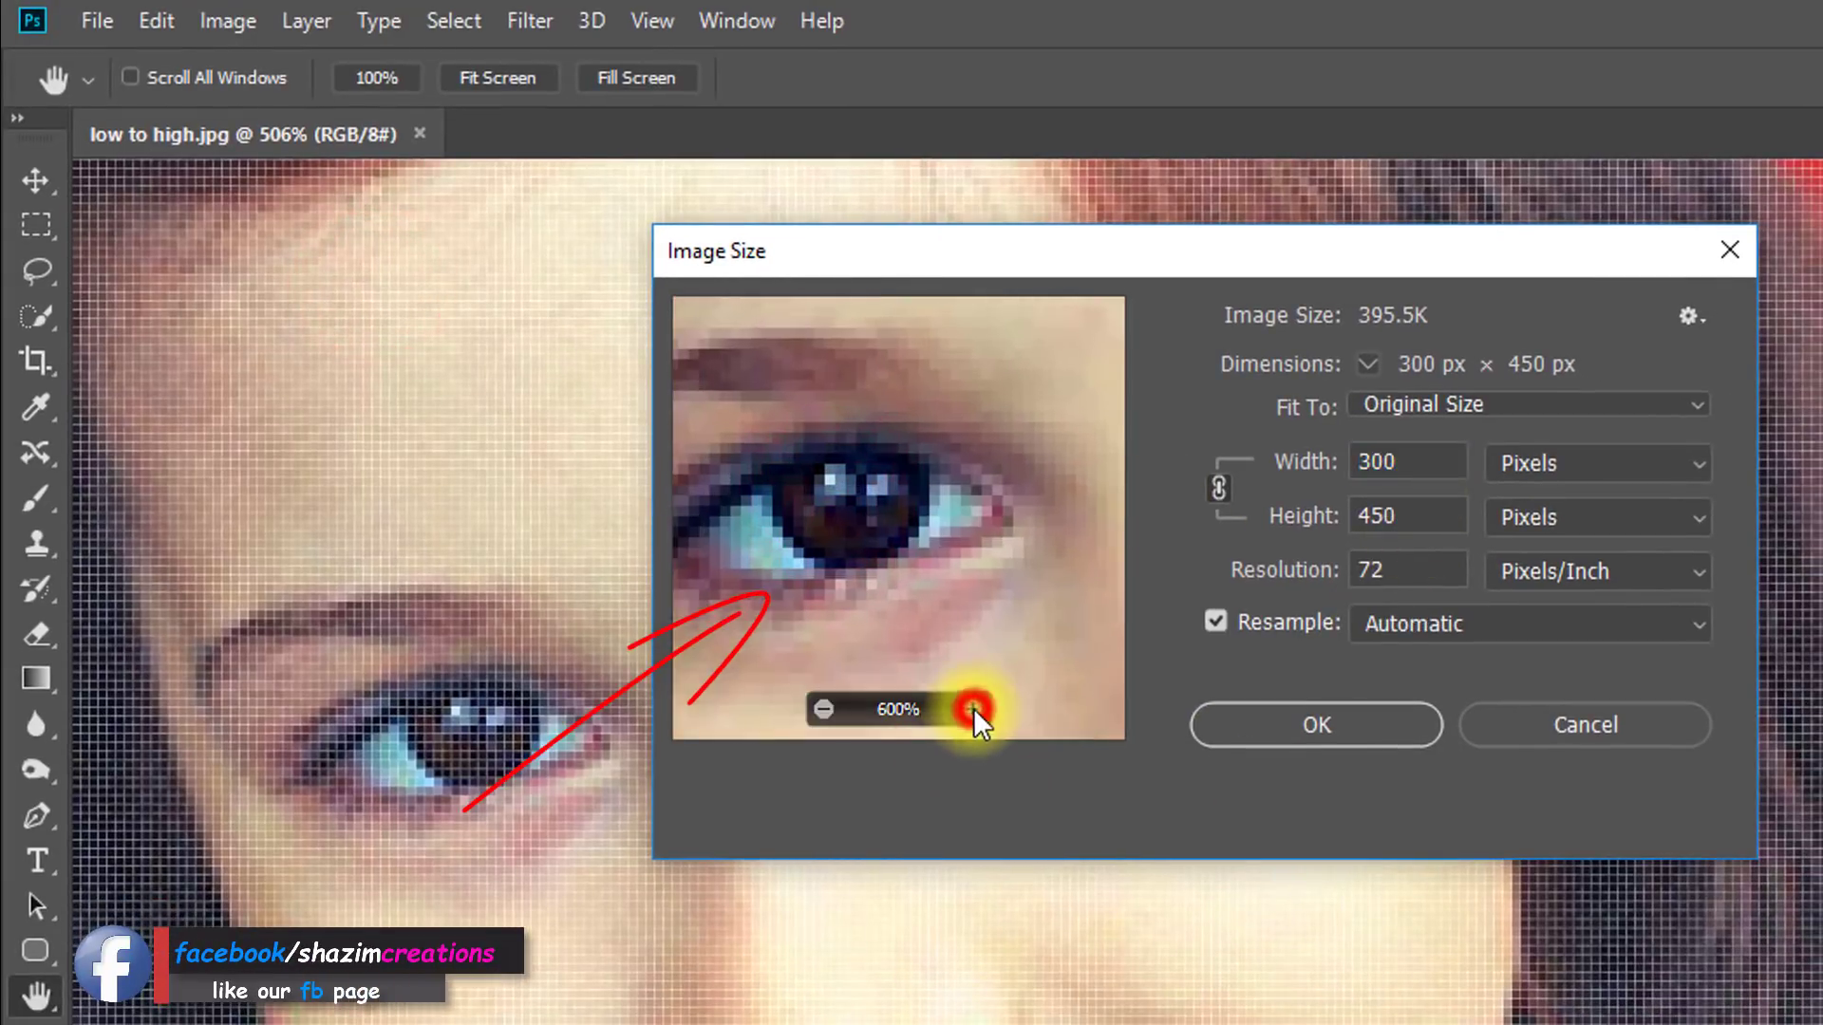
pyautogui.click(823, 707)
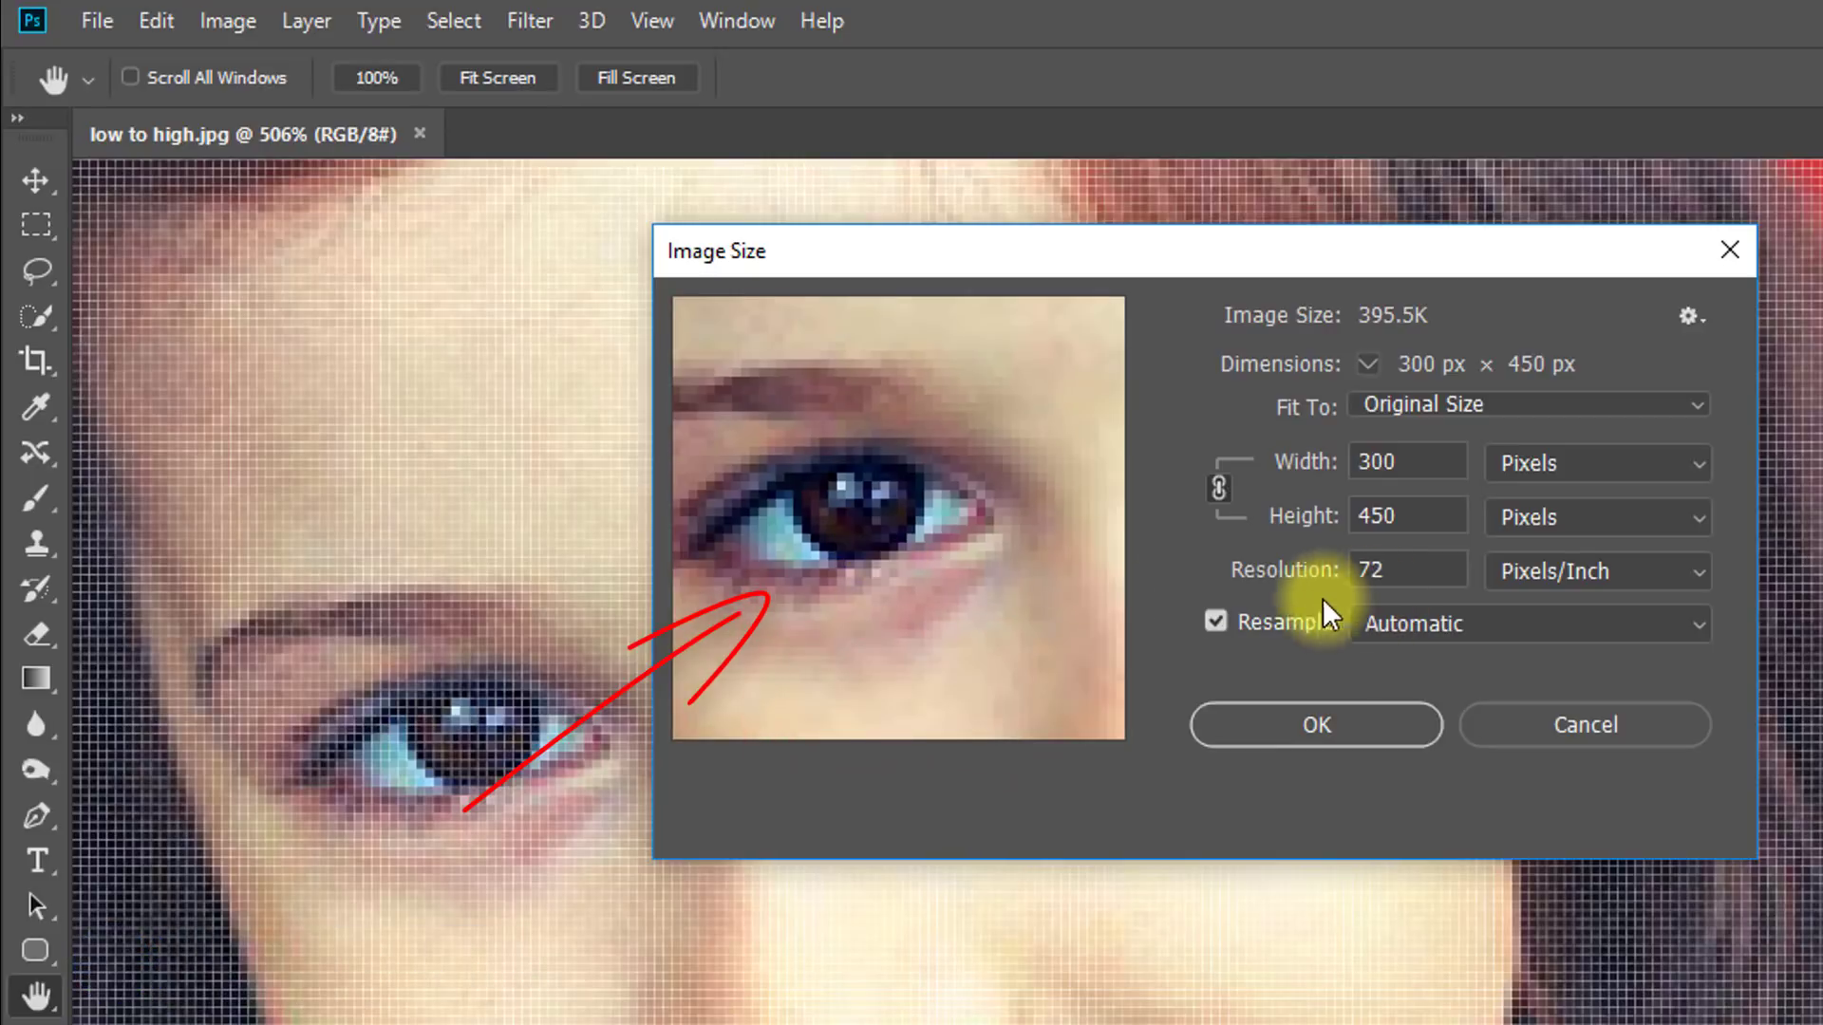
pyautogui.click(1425, 463)
pyautogui.write('400')
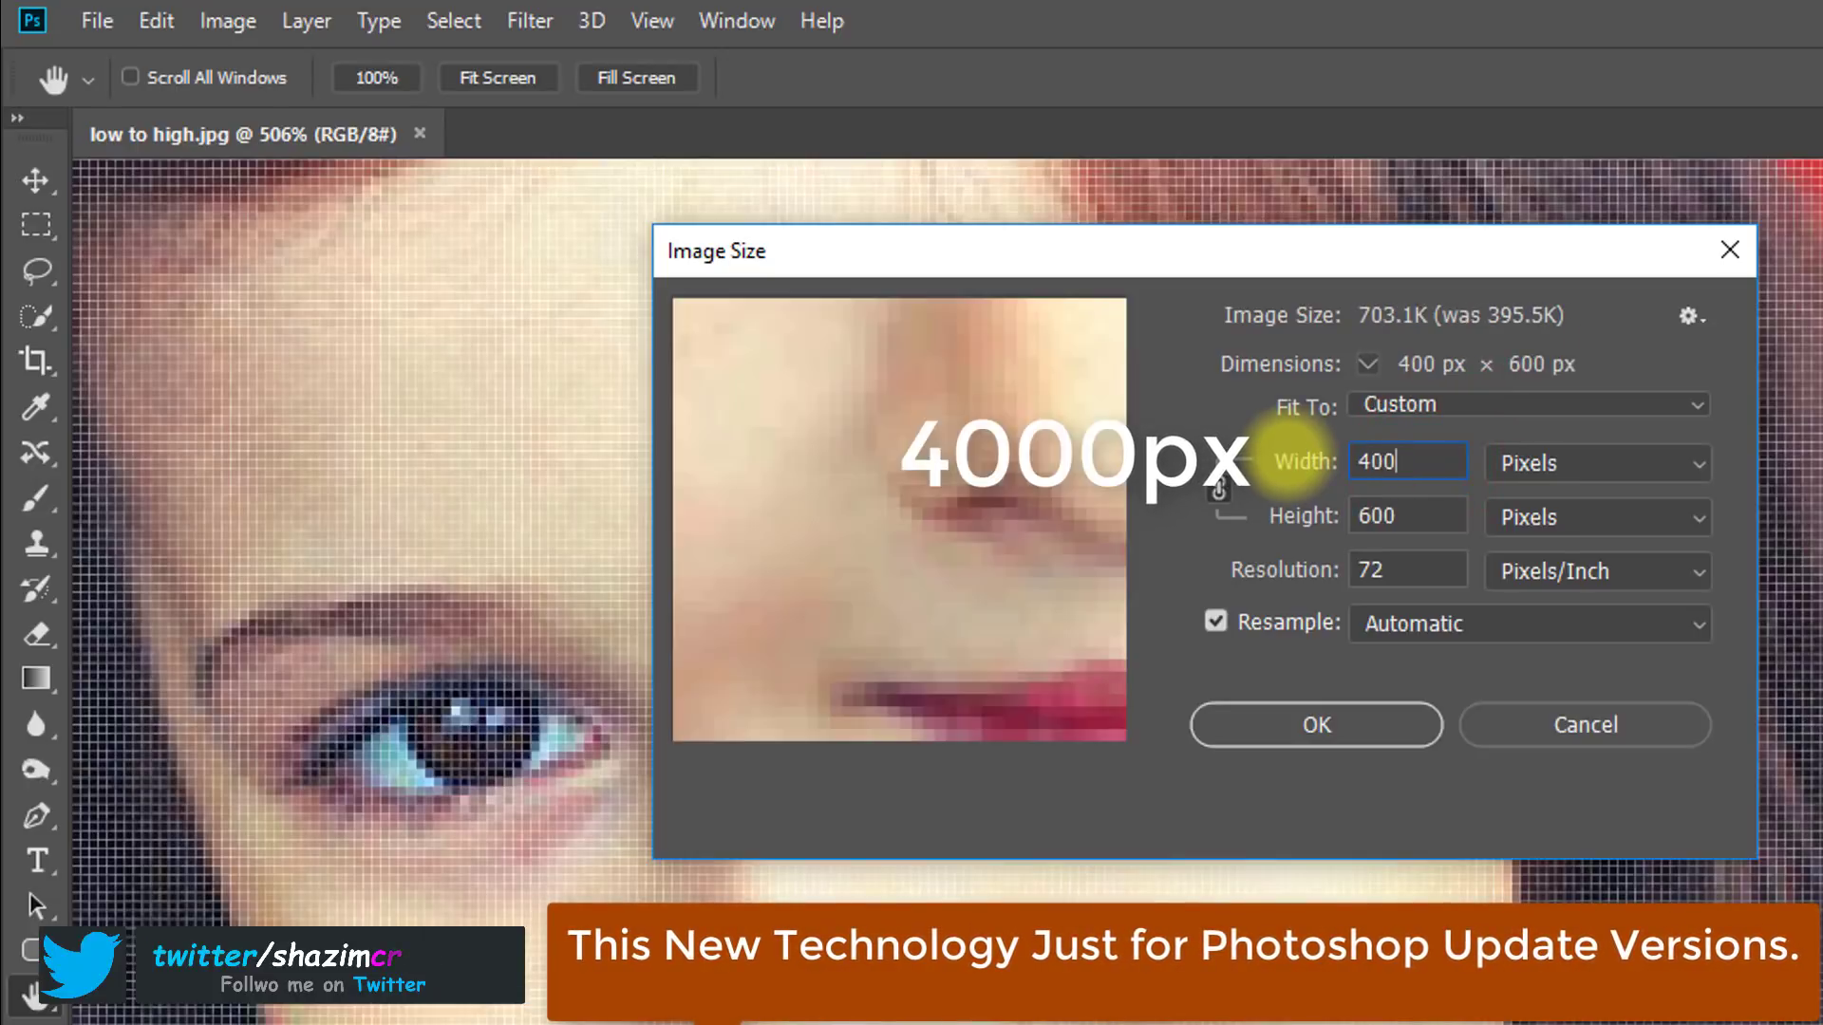
pyautogui.write('0')
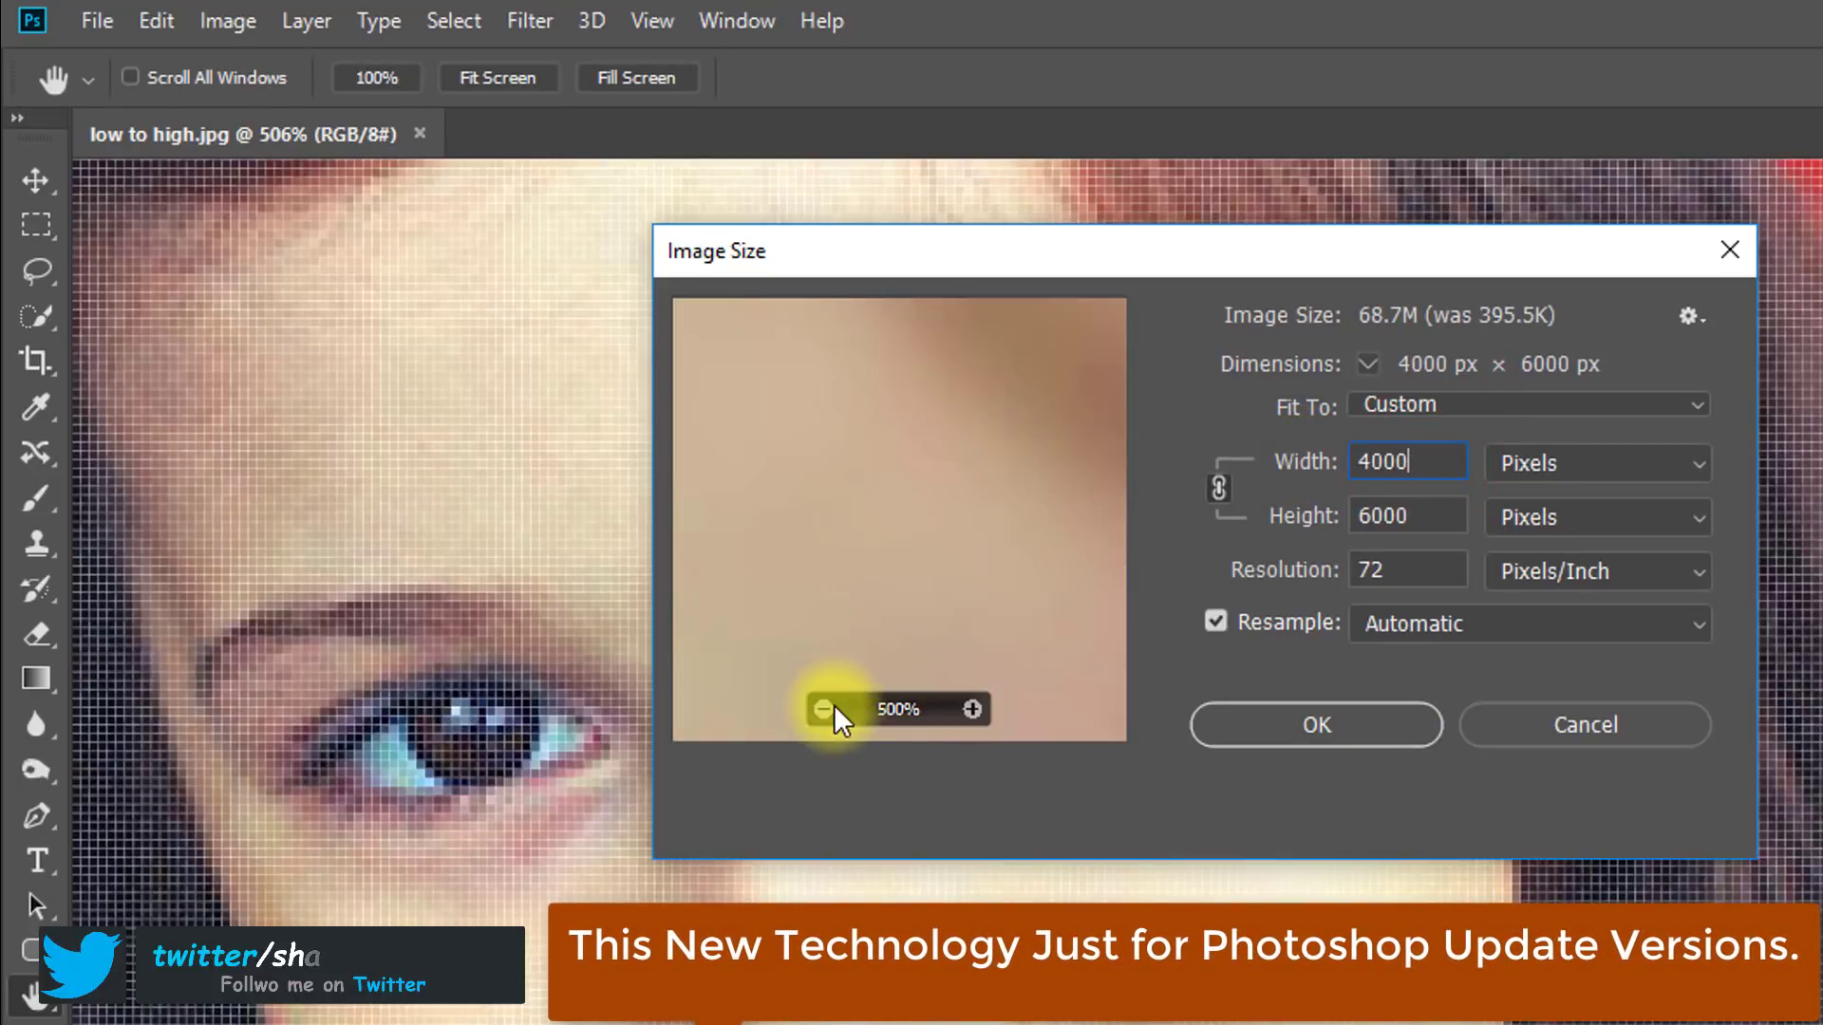
pyautogui.click(829, 710)
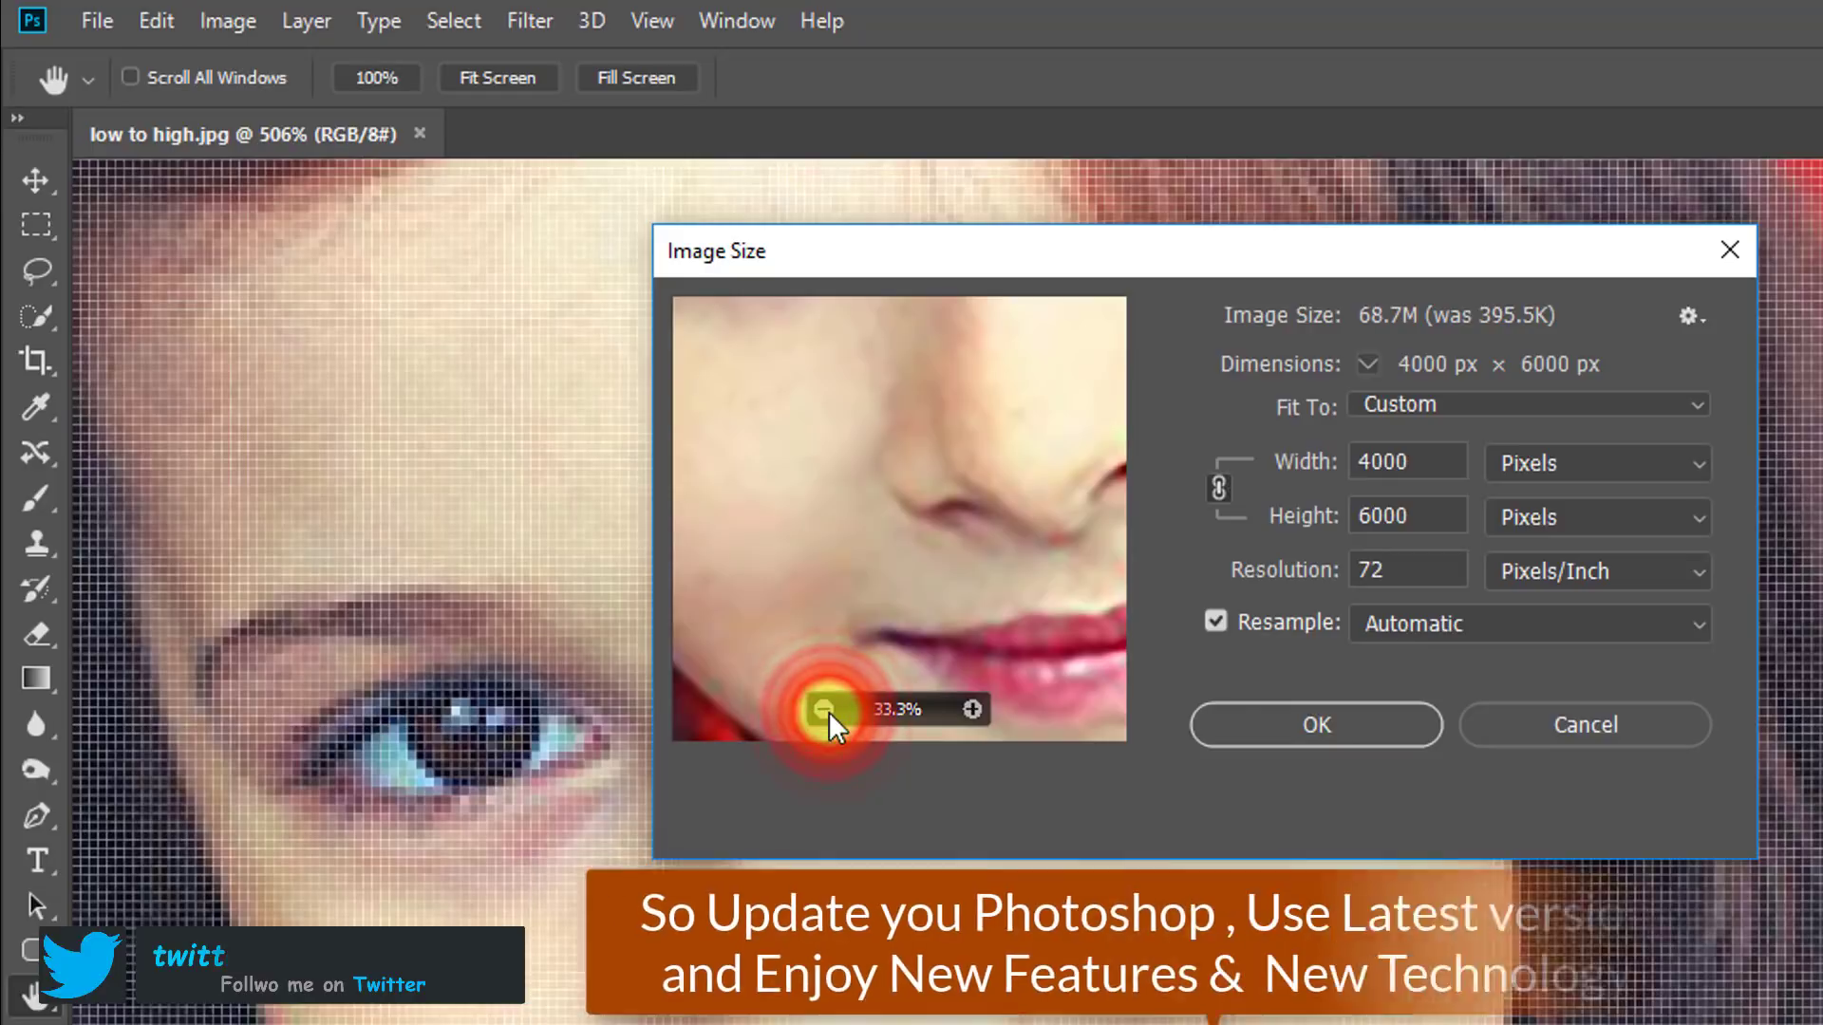
pyautogui.moveTo(927, 517)
pyautogui.mouseDown()
pyautogui.moveTo(1016, 724)
pyautogui.moveTo(994, 616)
pyautogui.moveTo(931, 589)
pyautogui.mouseUp()
pyautogui.click(976, 710)
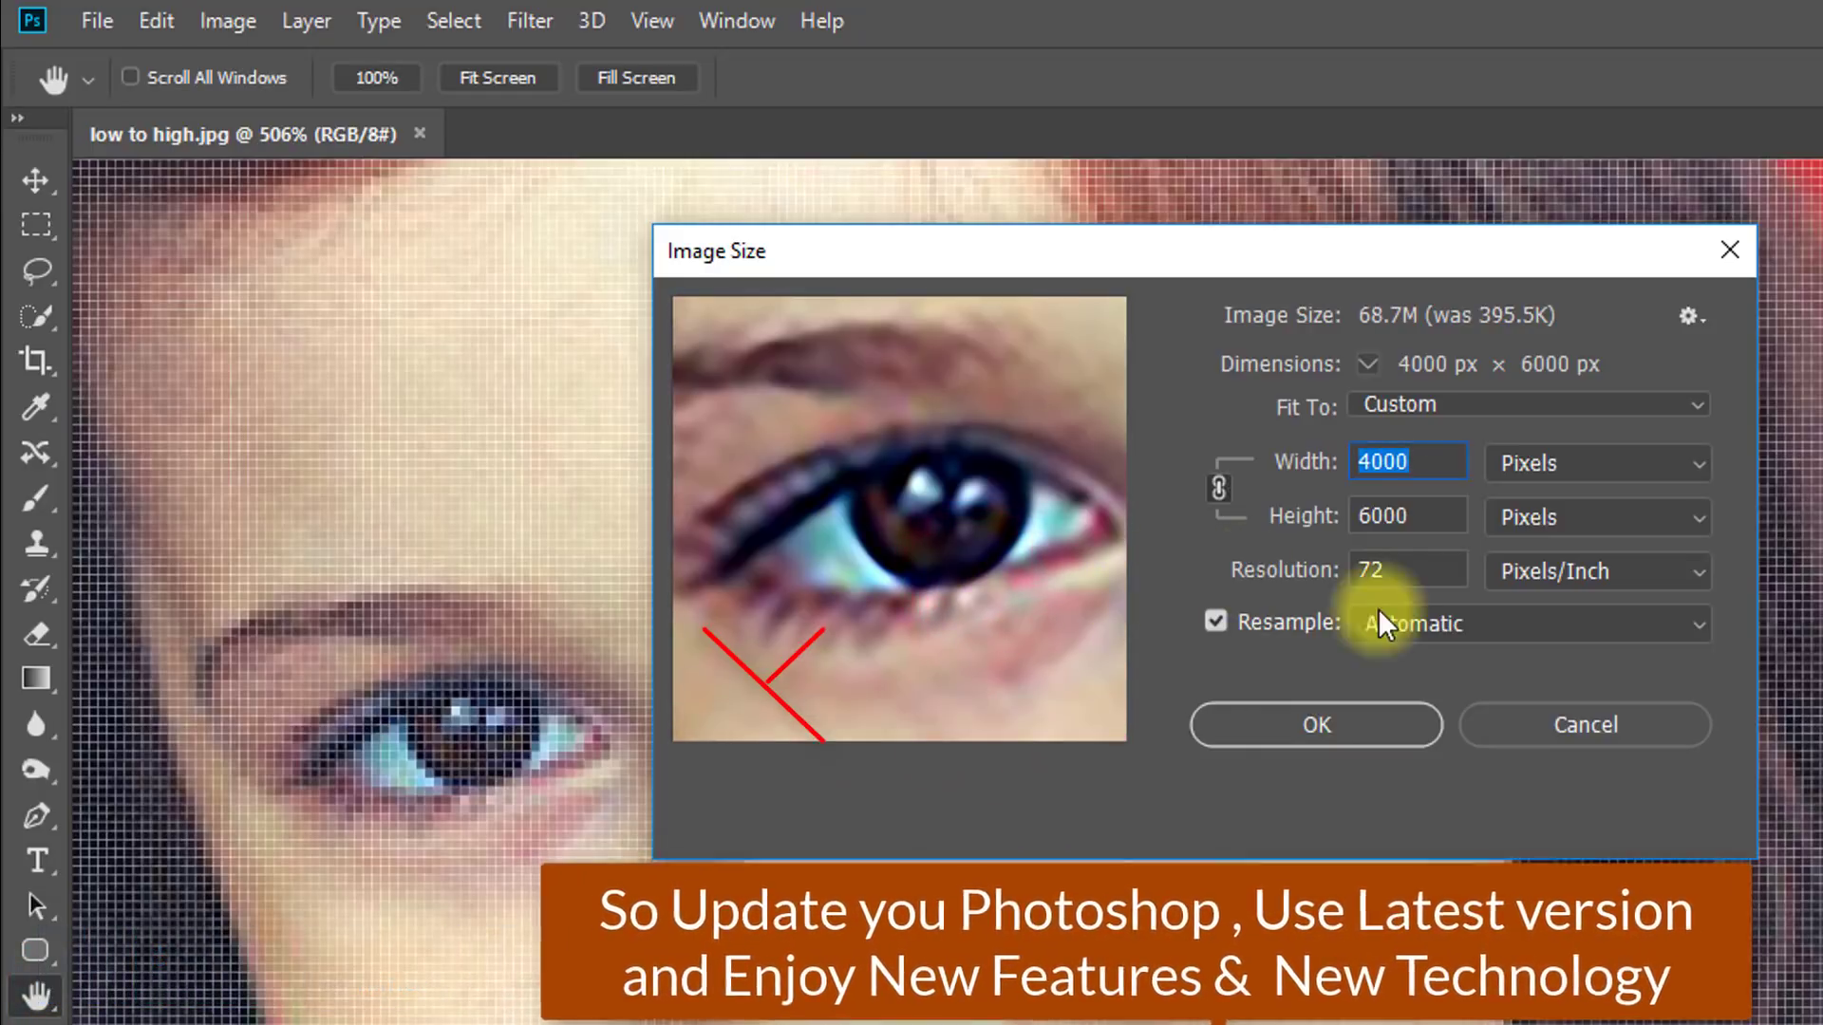
# Compare Bicubic Smoother and Bicubic Sharper, then return to Preserve Details with 19% noise reduction
pyautogui.click(1467, 628)
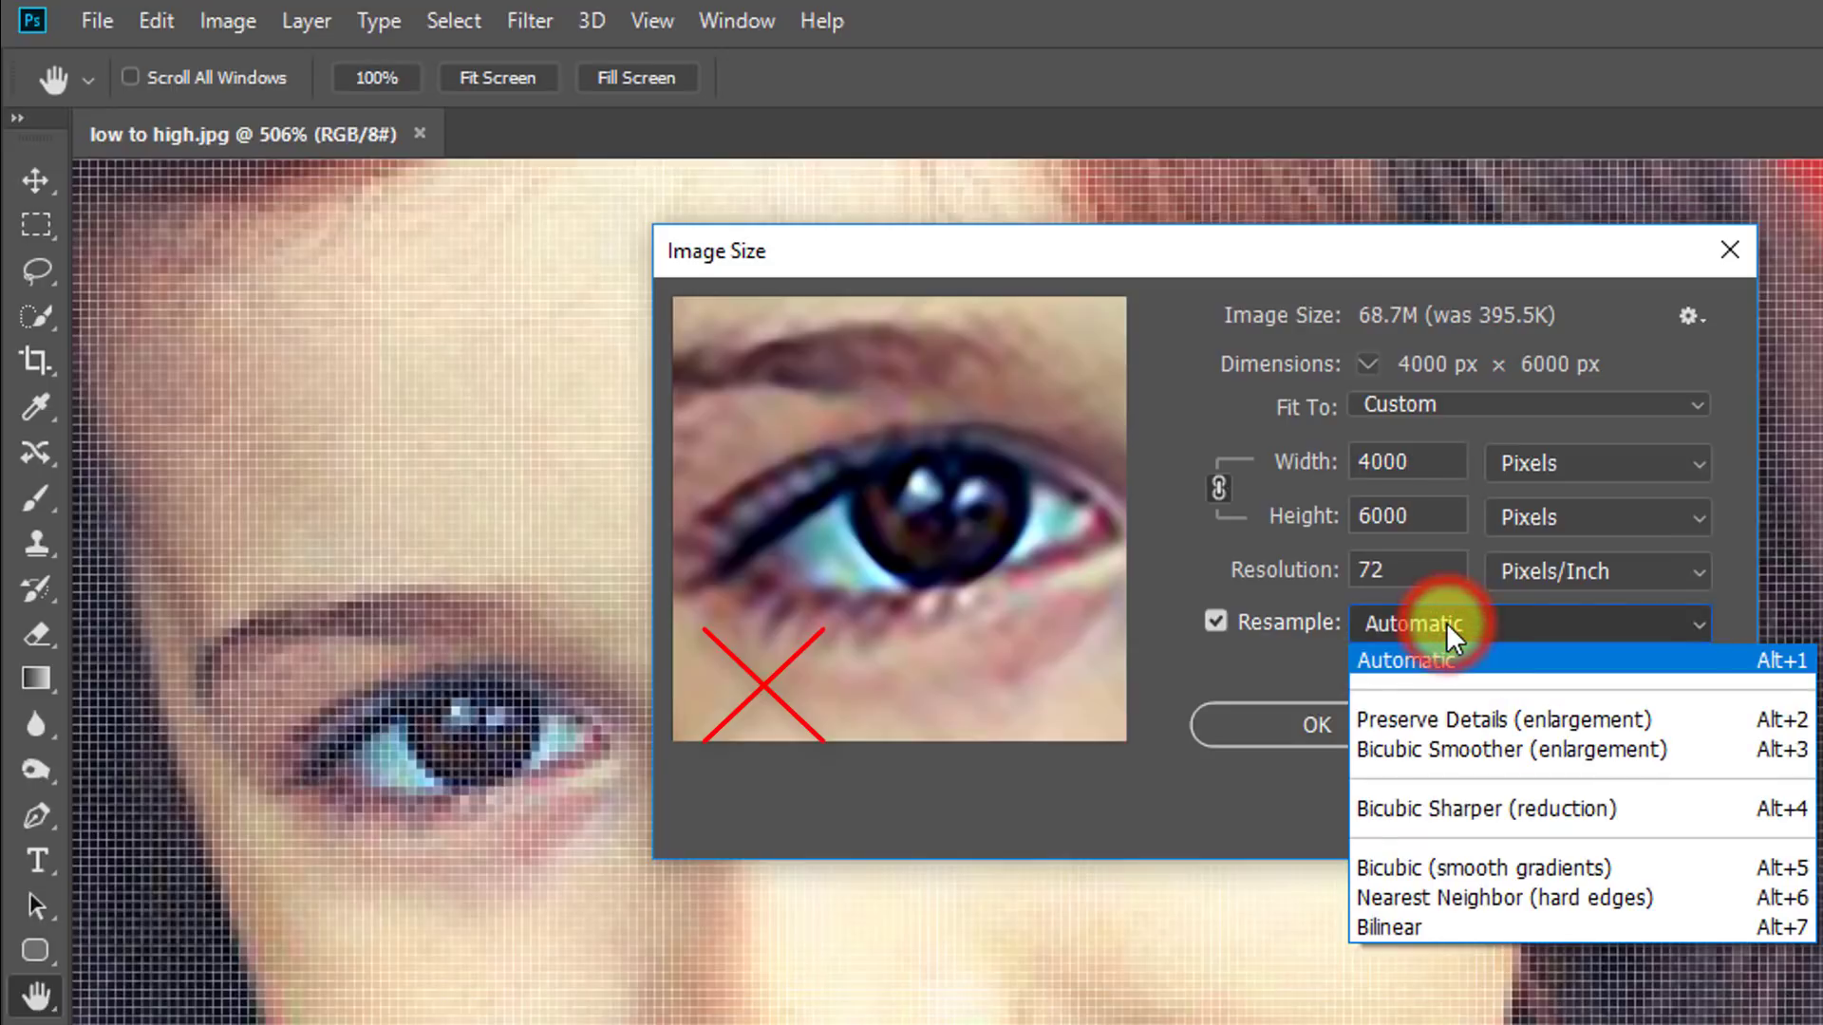
pyautogui.click(1555, 714)
pyautogui.moveTo(1054, 597)
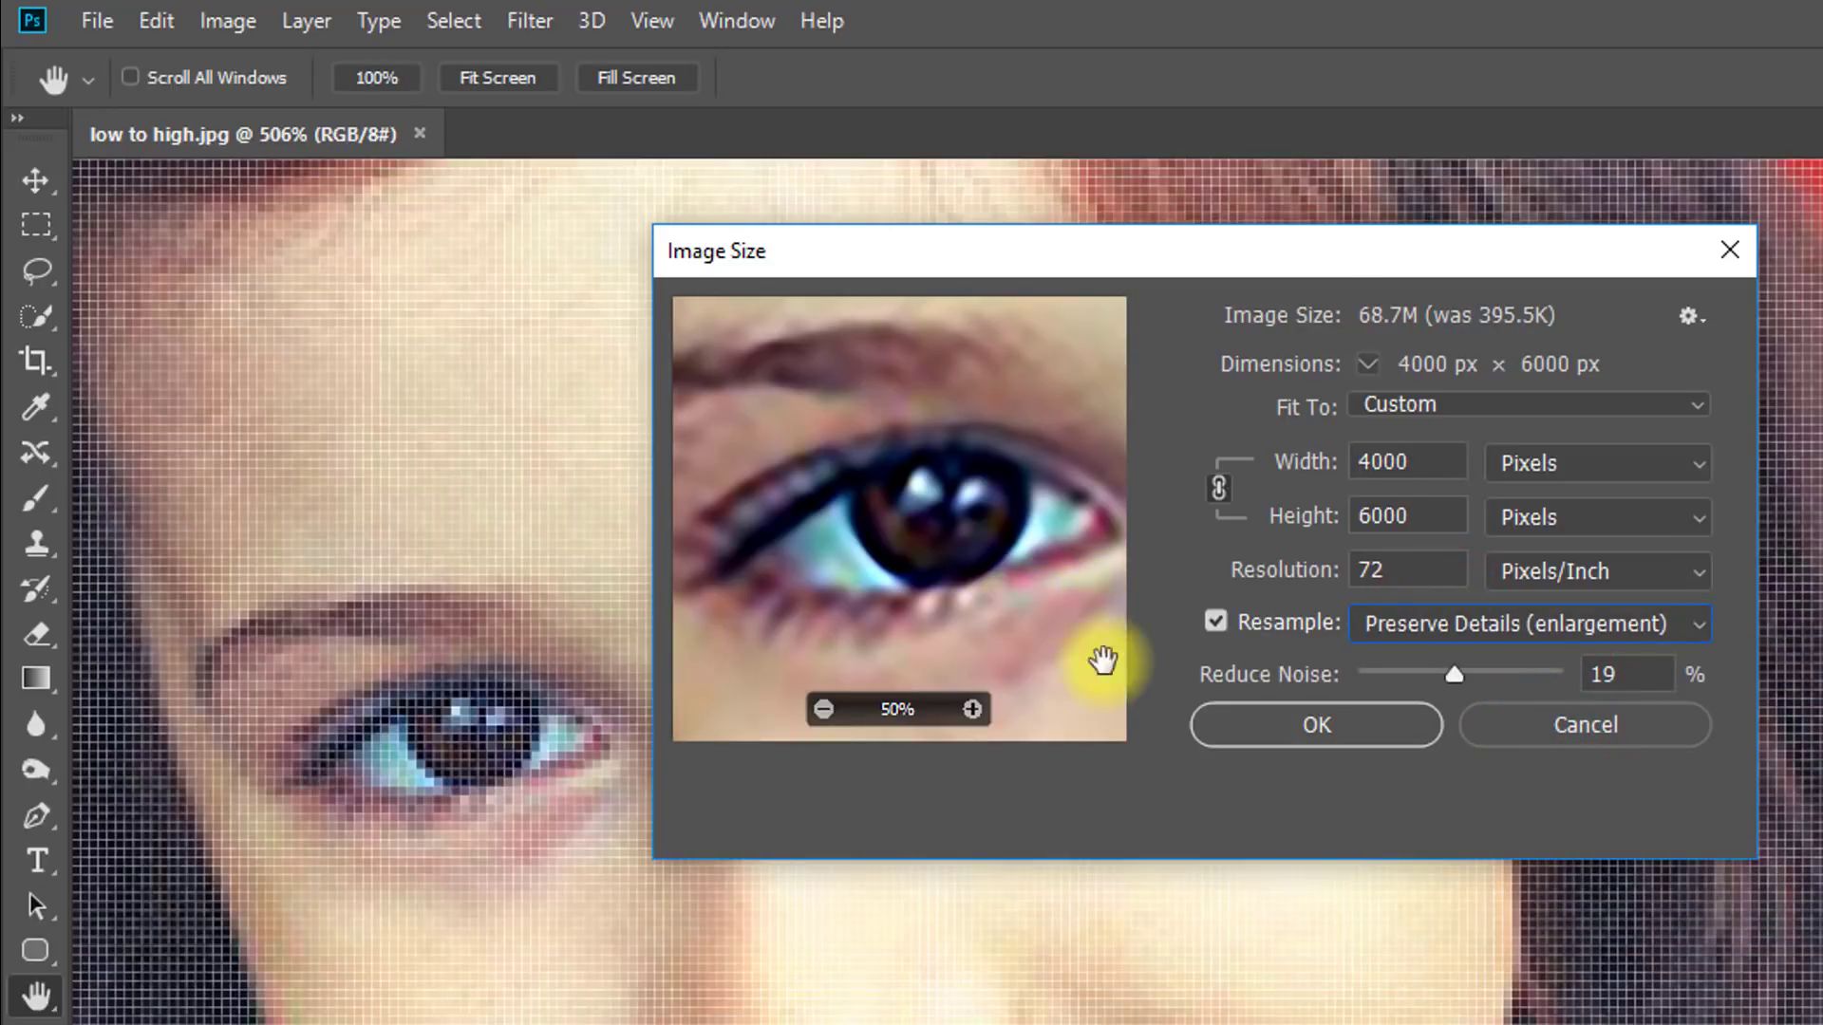
pyautogui.click(1553, 622)
pyautogui.click(1480, 748)
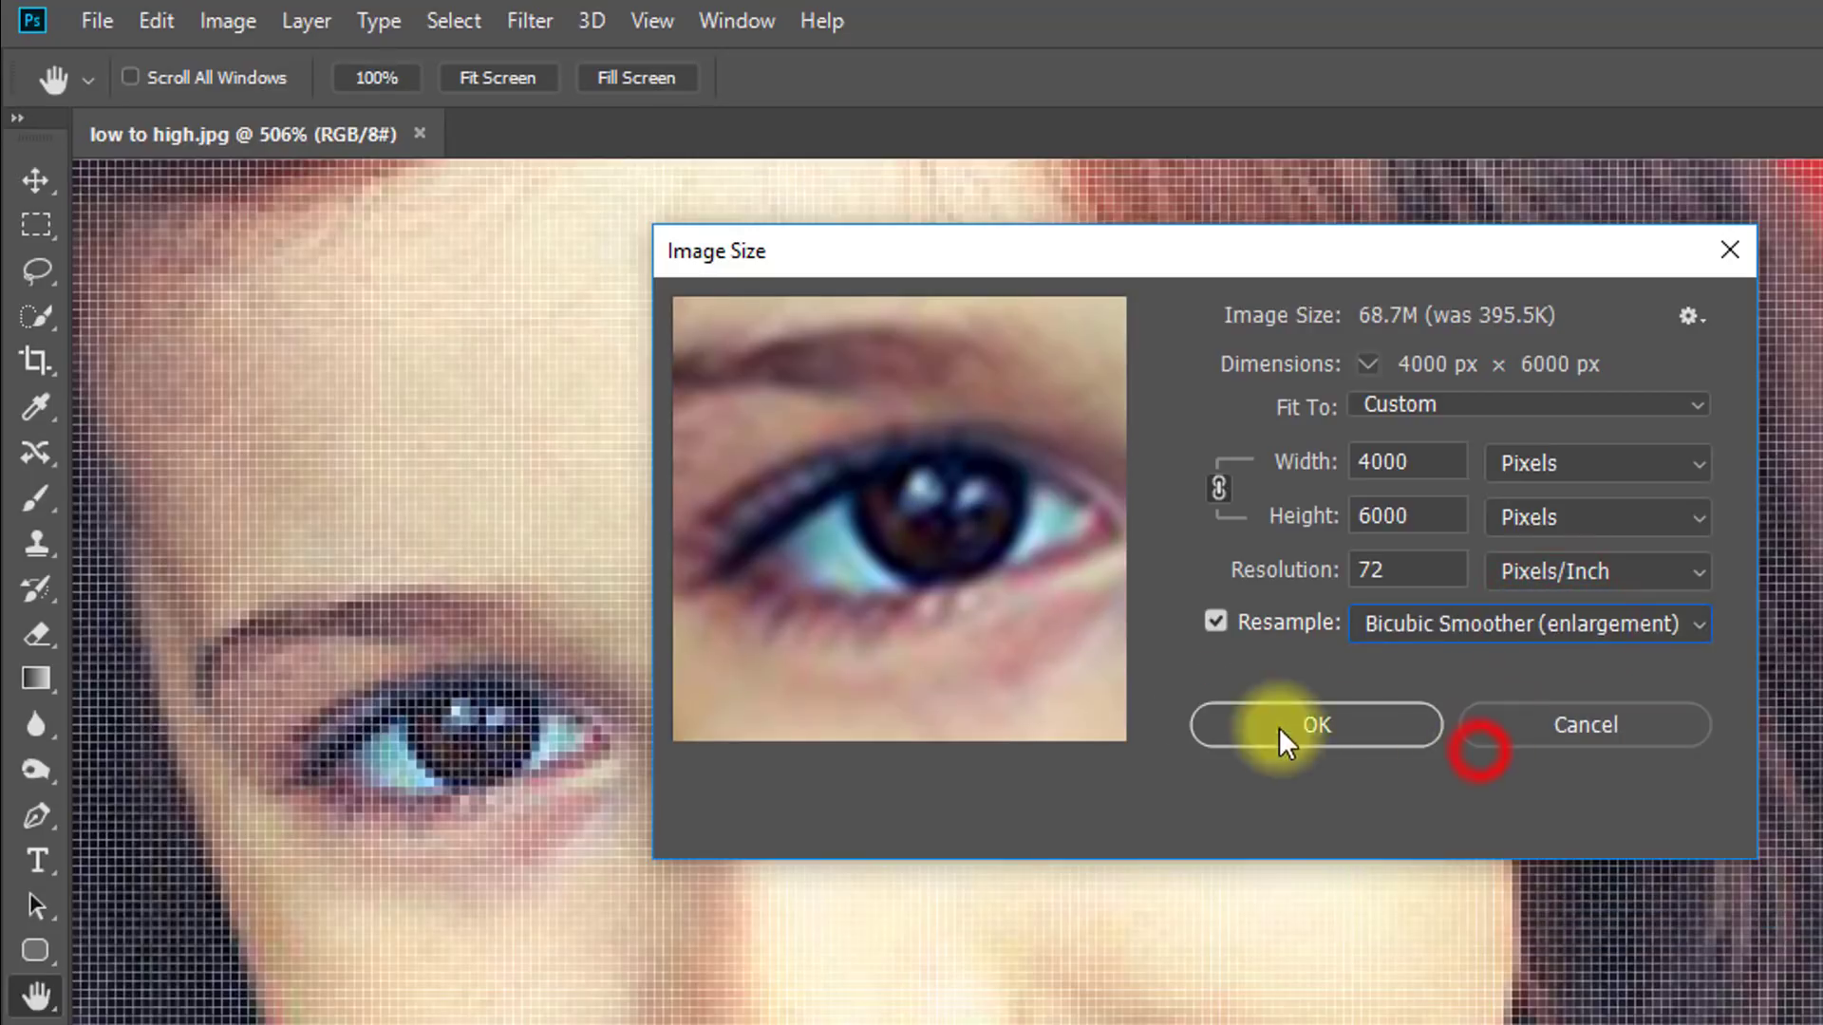
pyautogui.click(1427, 630)
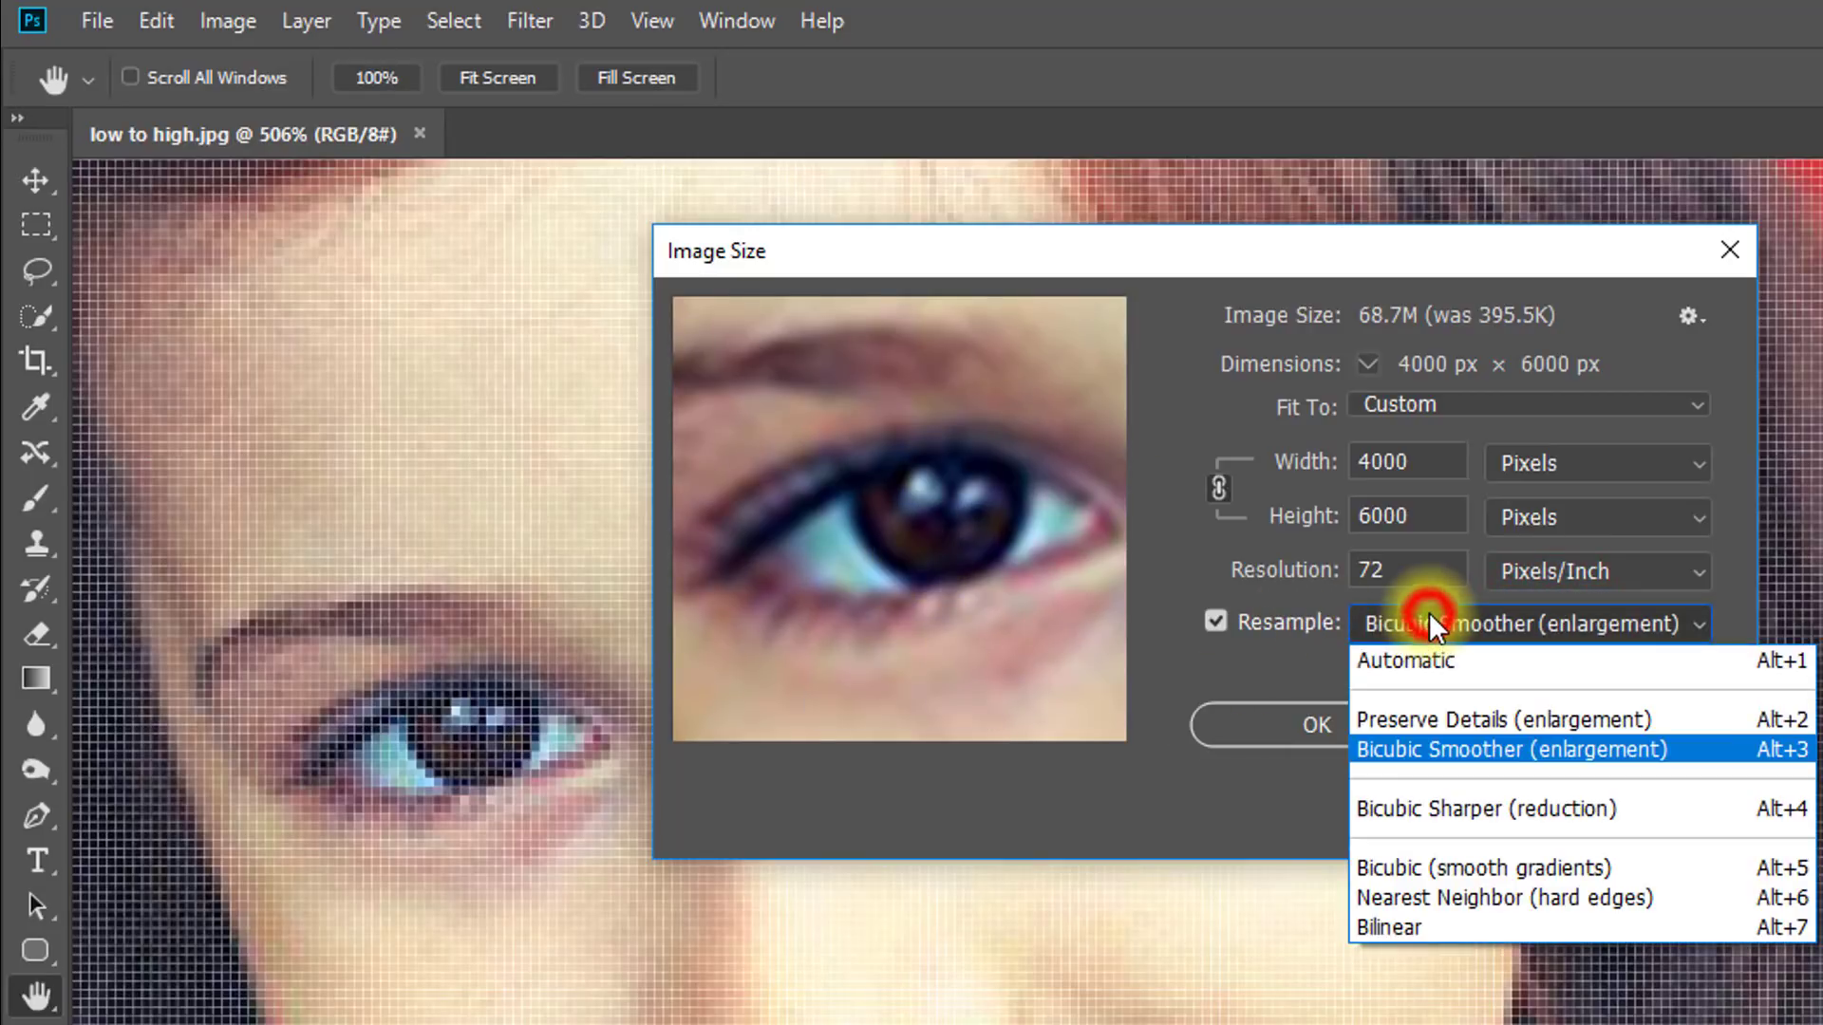
pyautogui.click(1489, 816)
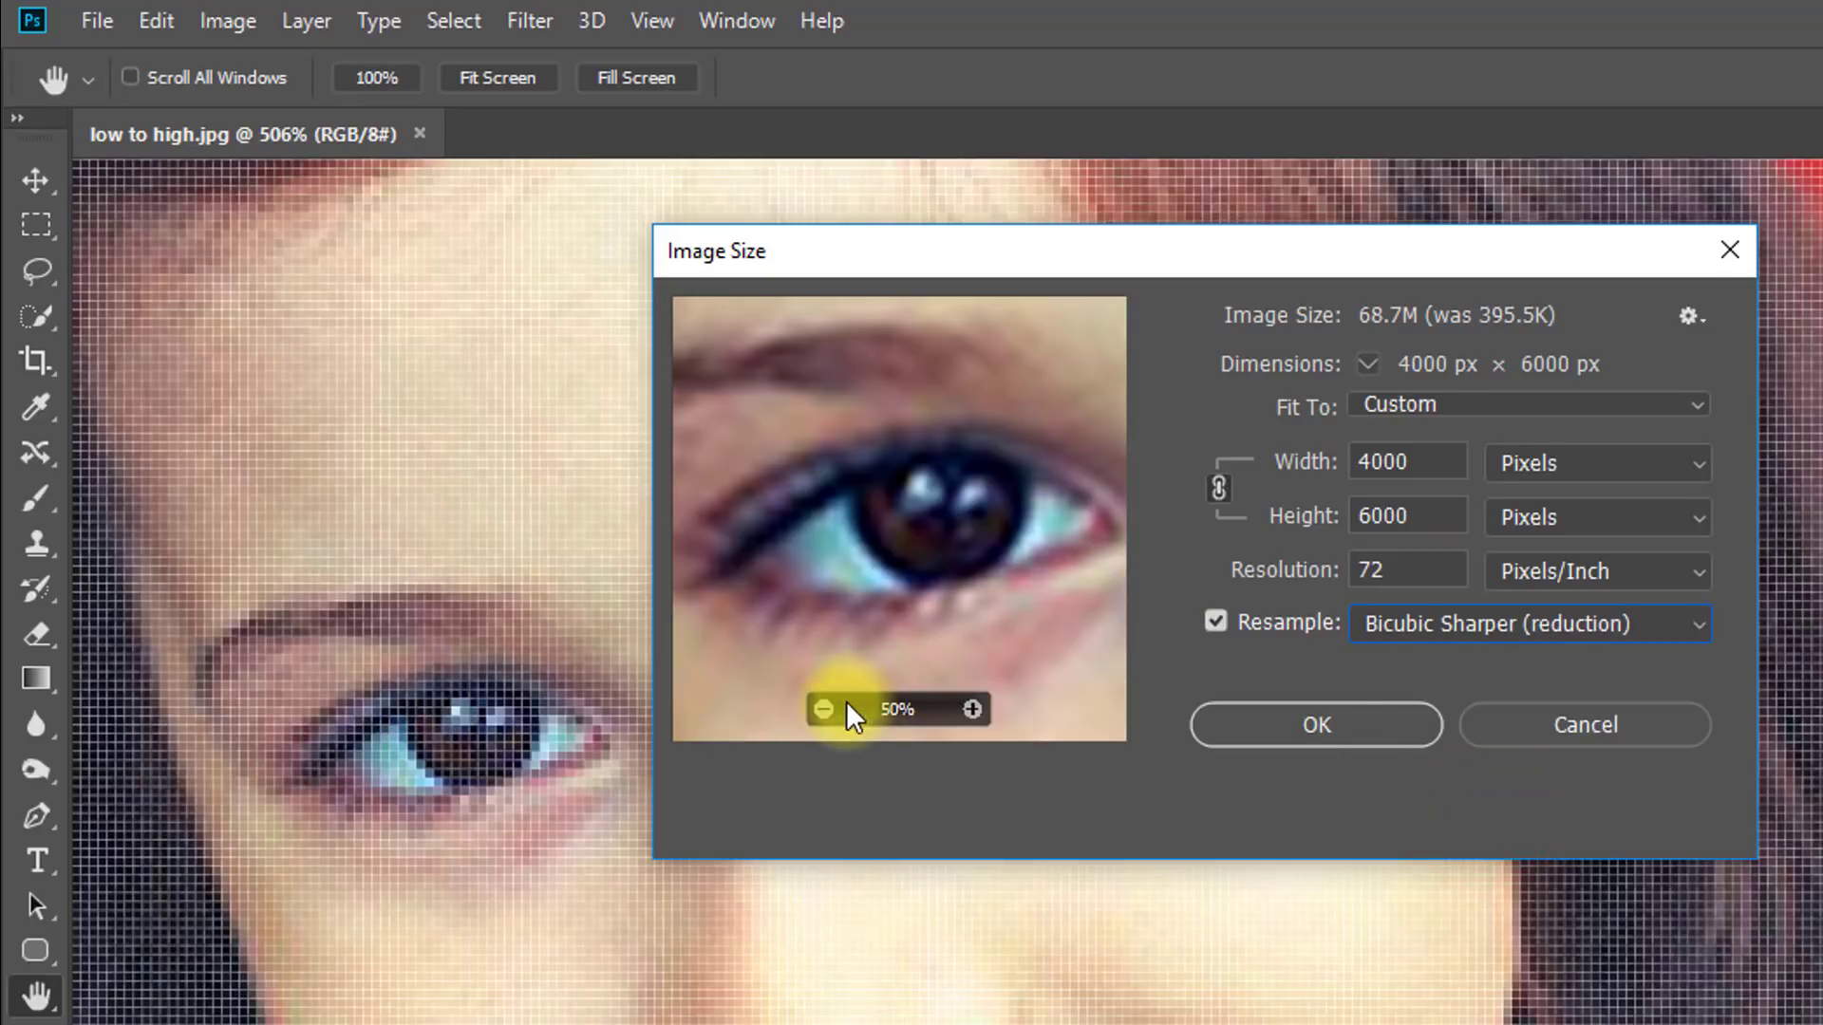
pyautogui.click(822, 707)
pyautogui.click(1555, 621)
pyautogui.click(1469, 719)
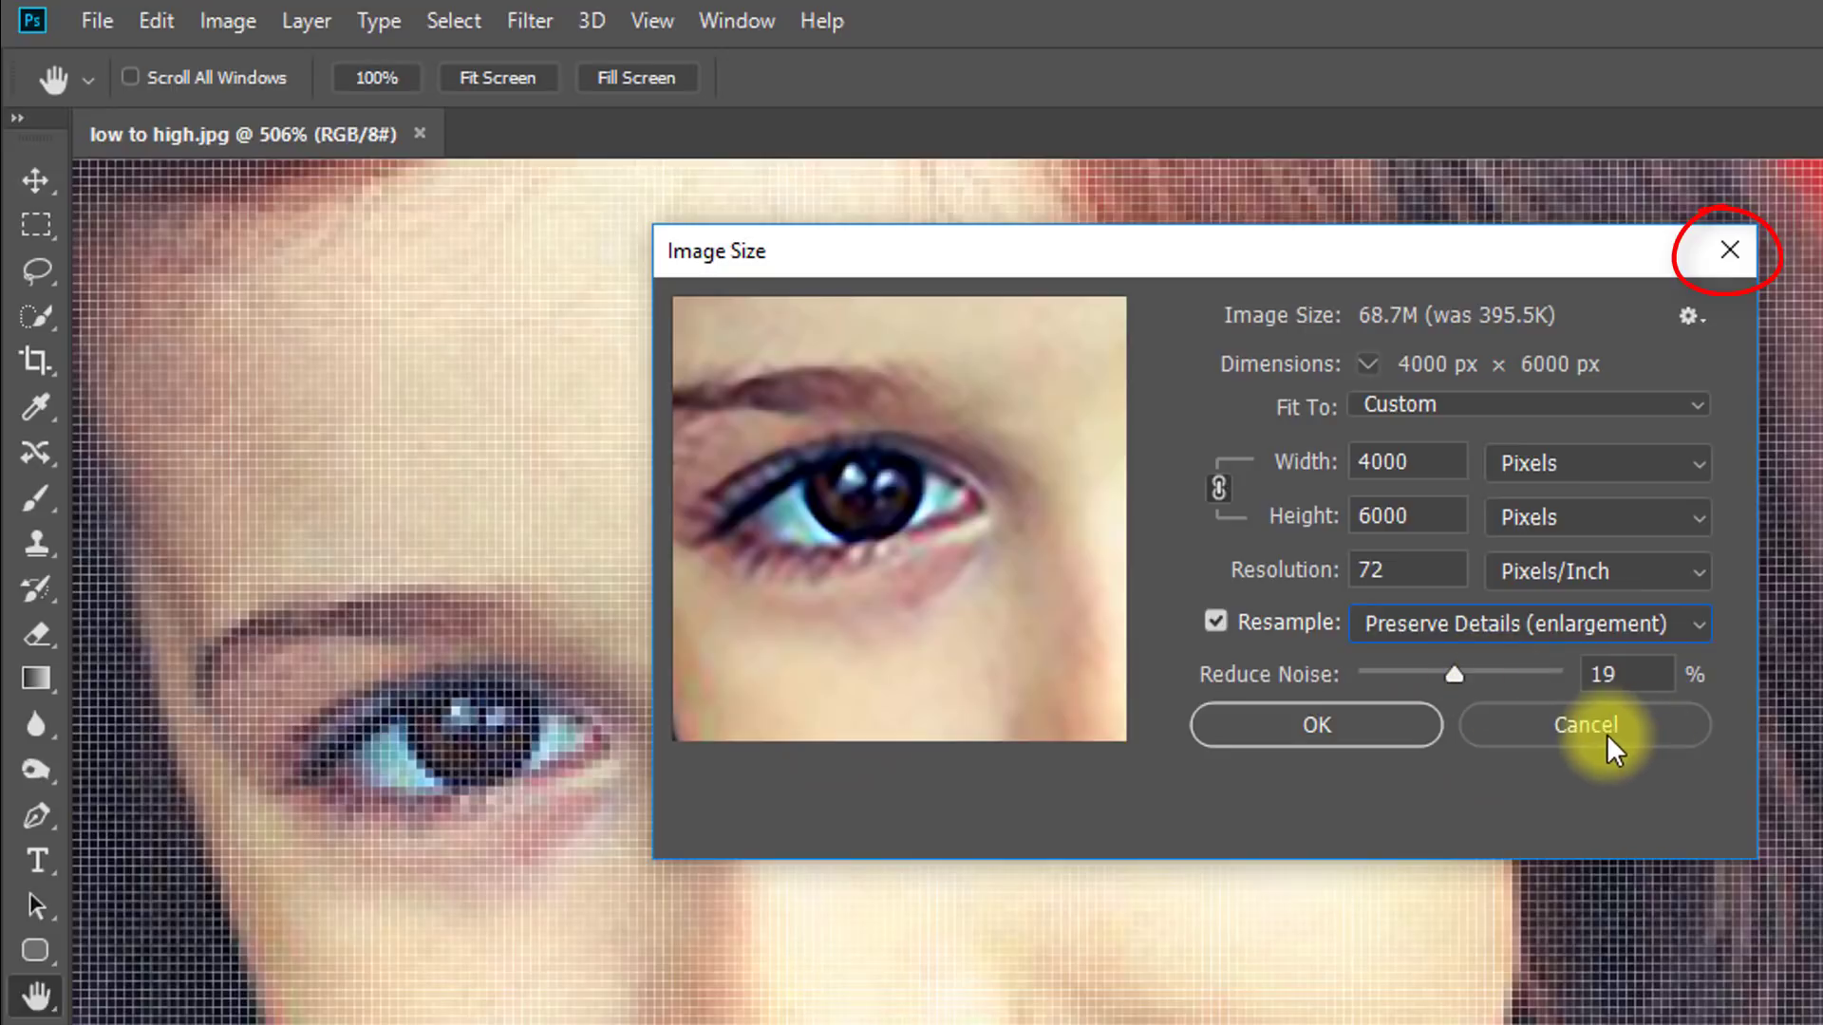
# Cancel Image Size and check Enable Preserve Details 2.0 Upscale in Technology Previews preferences
pyautogui.click(1733, 243)
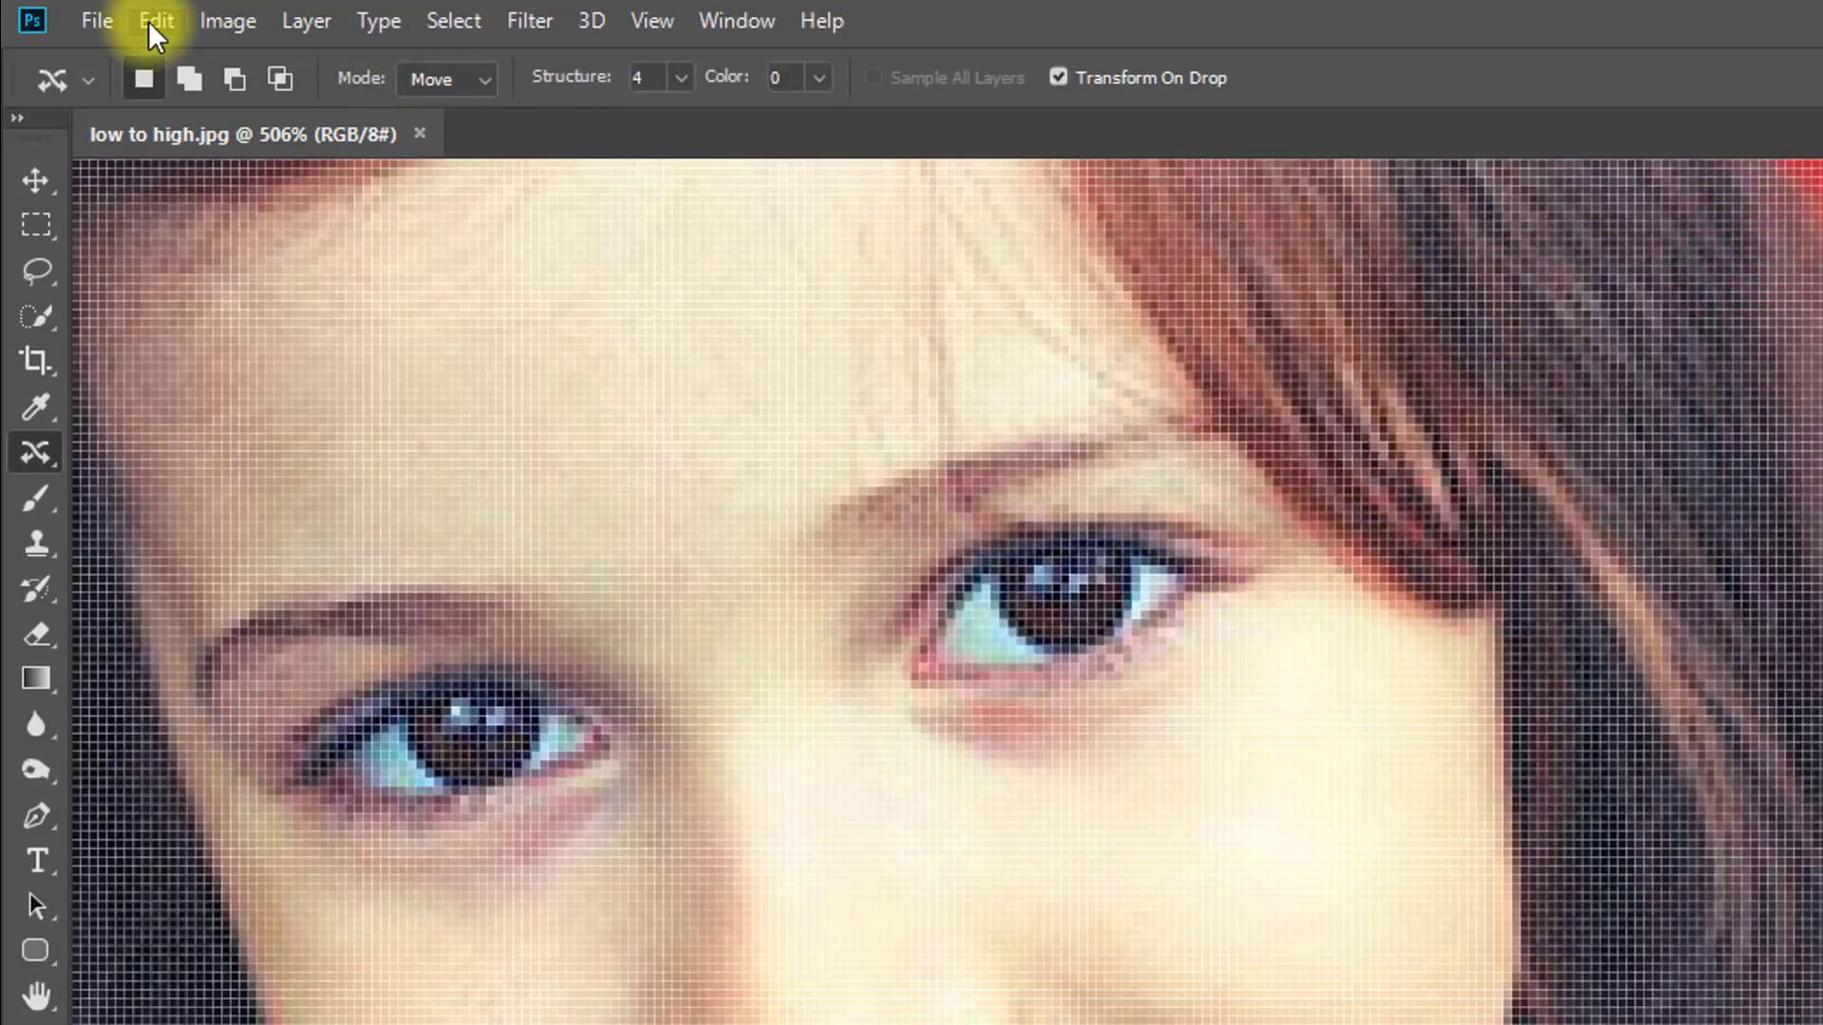
pyautogui.click(152, 23)
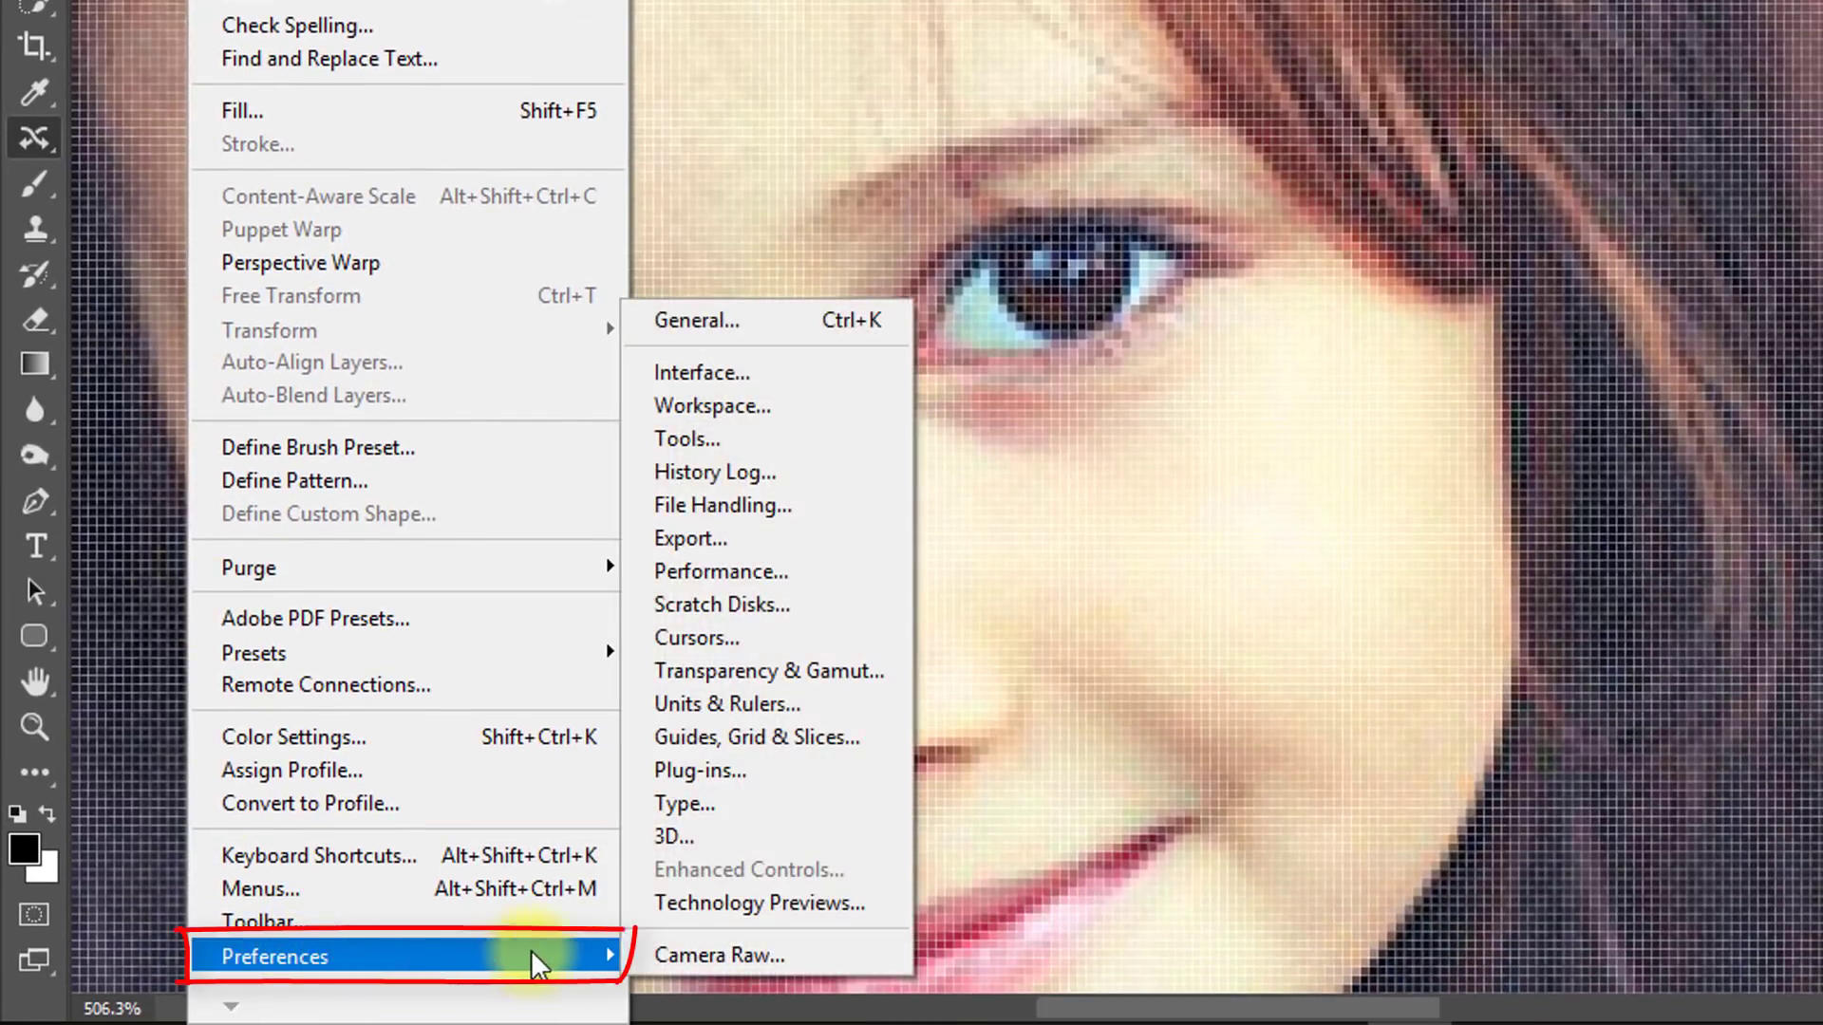
pyautogui.moveTo(275, 956)
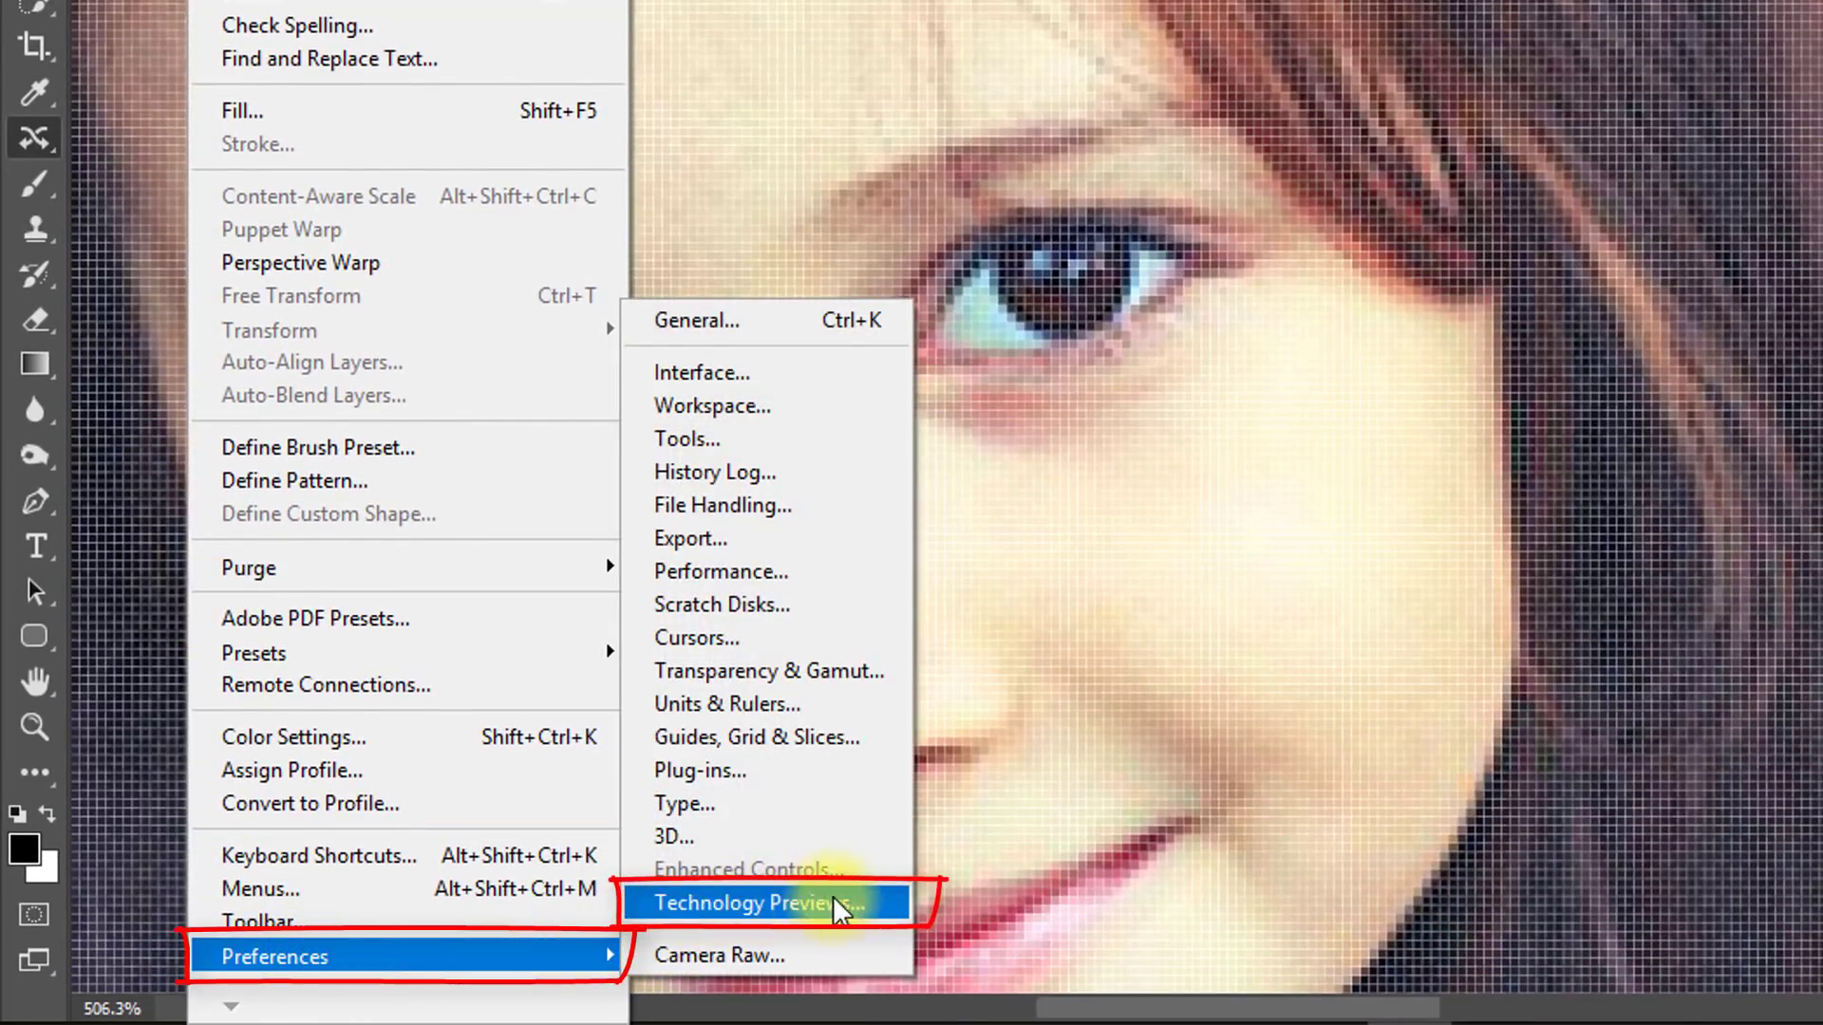
pyautogui.click(877, 908)
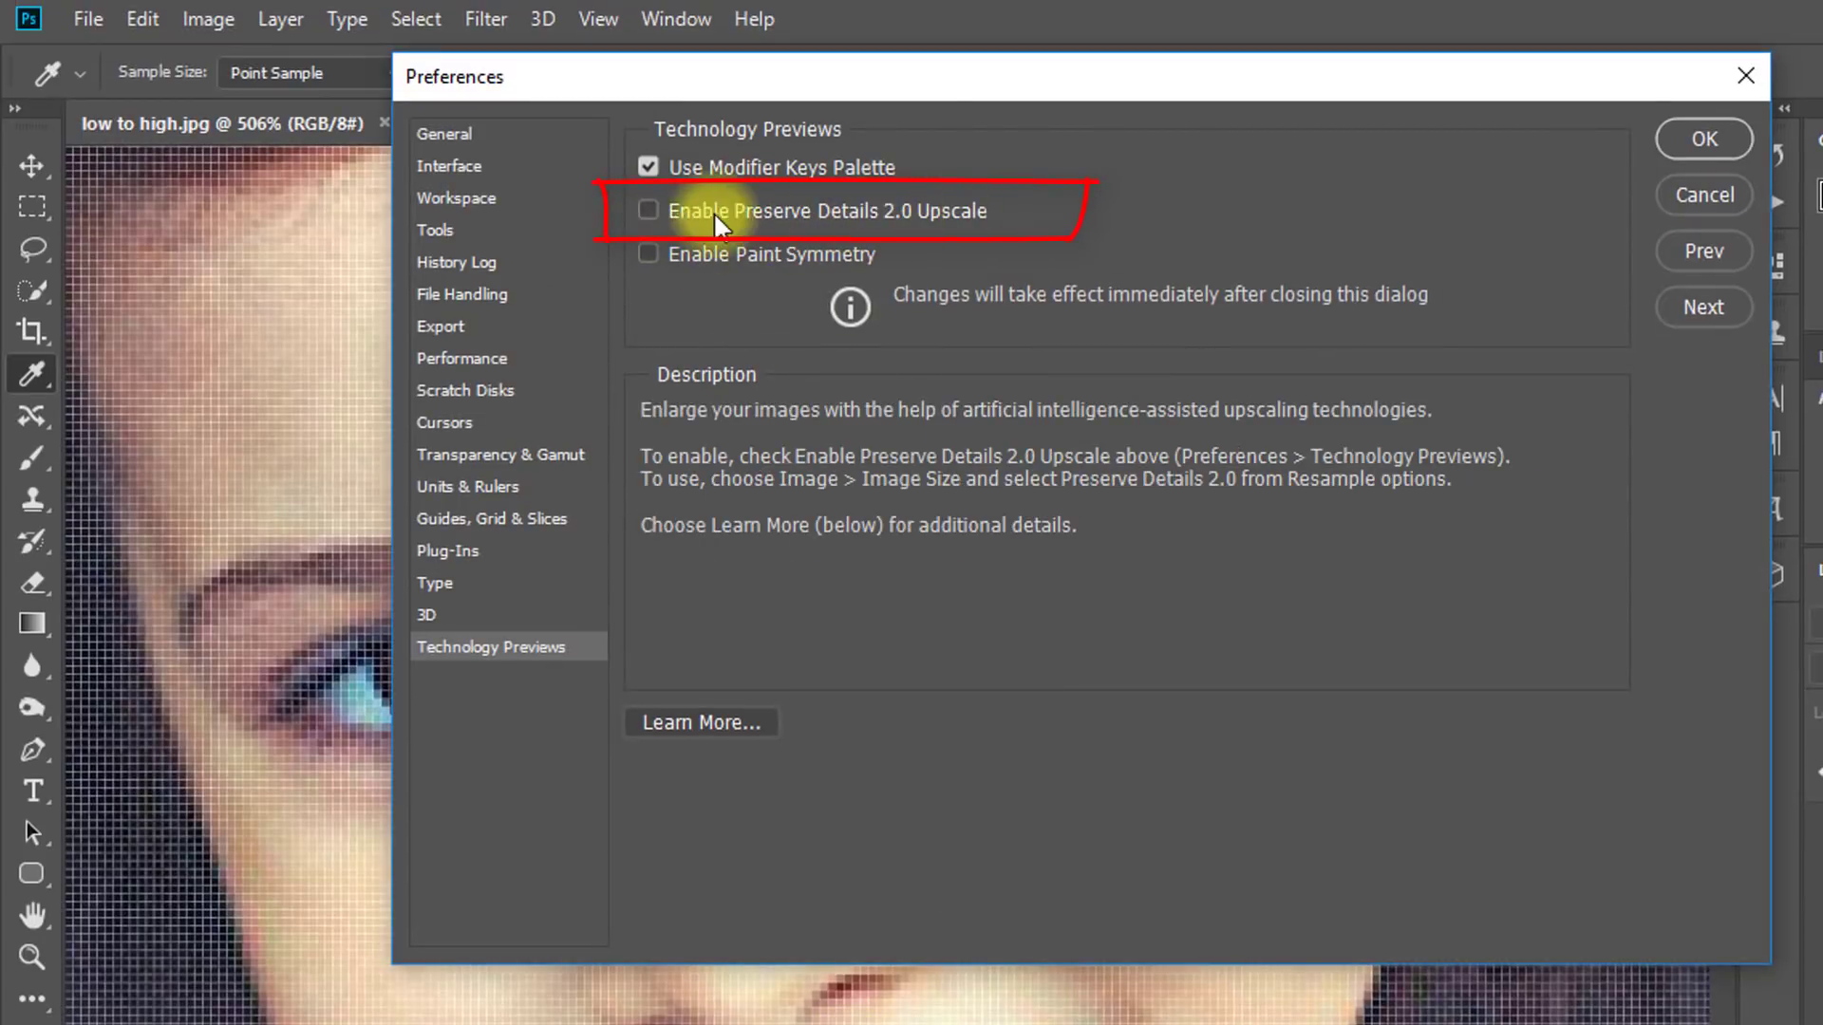
pyautogui.click(651, 209)
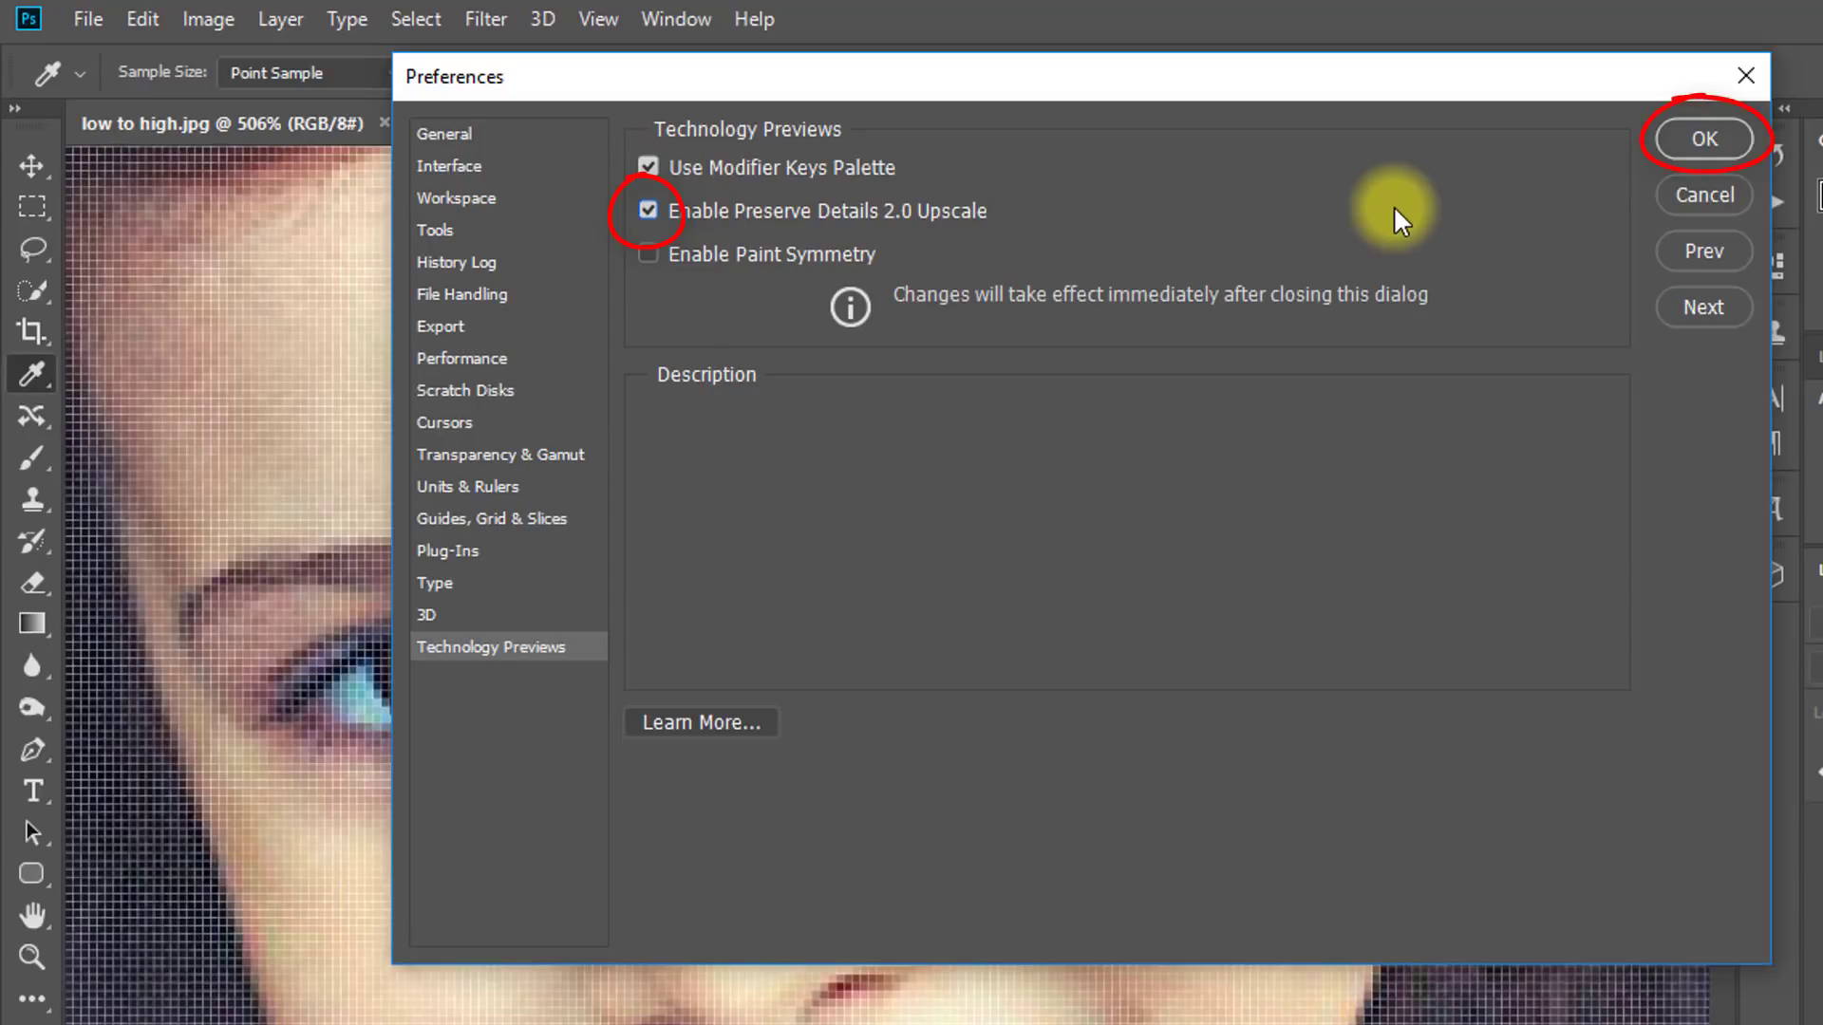
# Confirm the preferences and re-enter a 4000 × 6000 pixel size in Image Size
pyautogui.click(1685, 130)
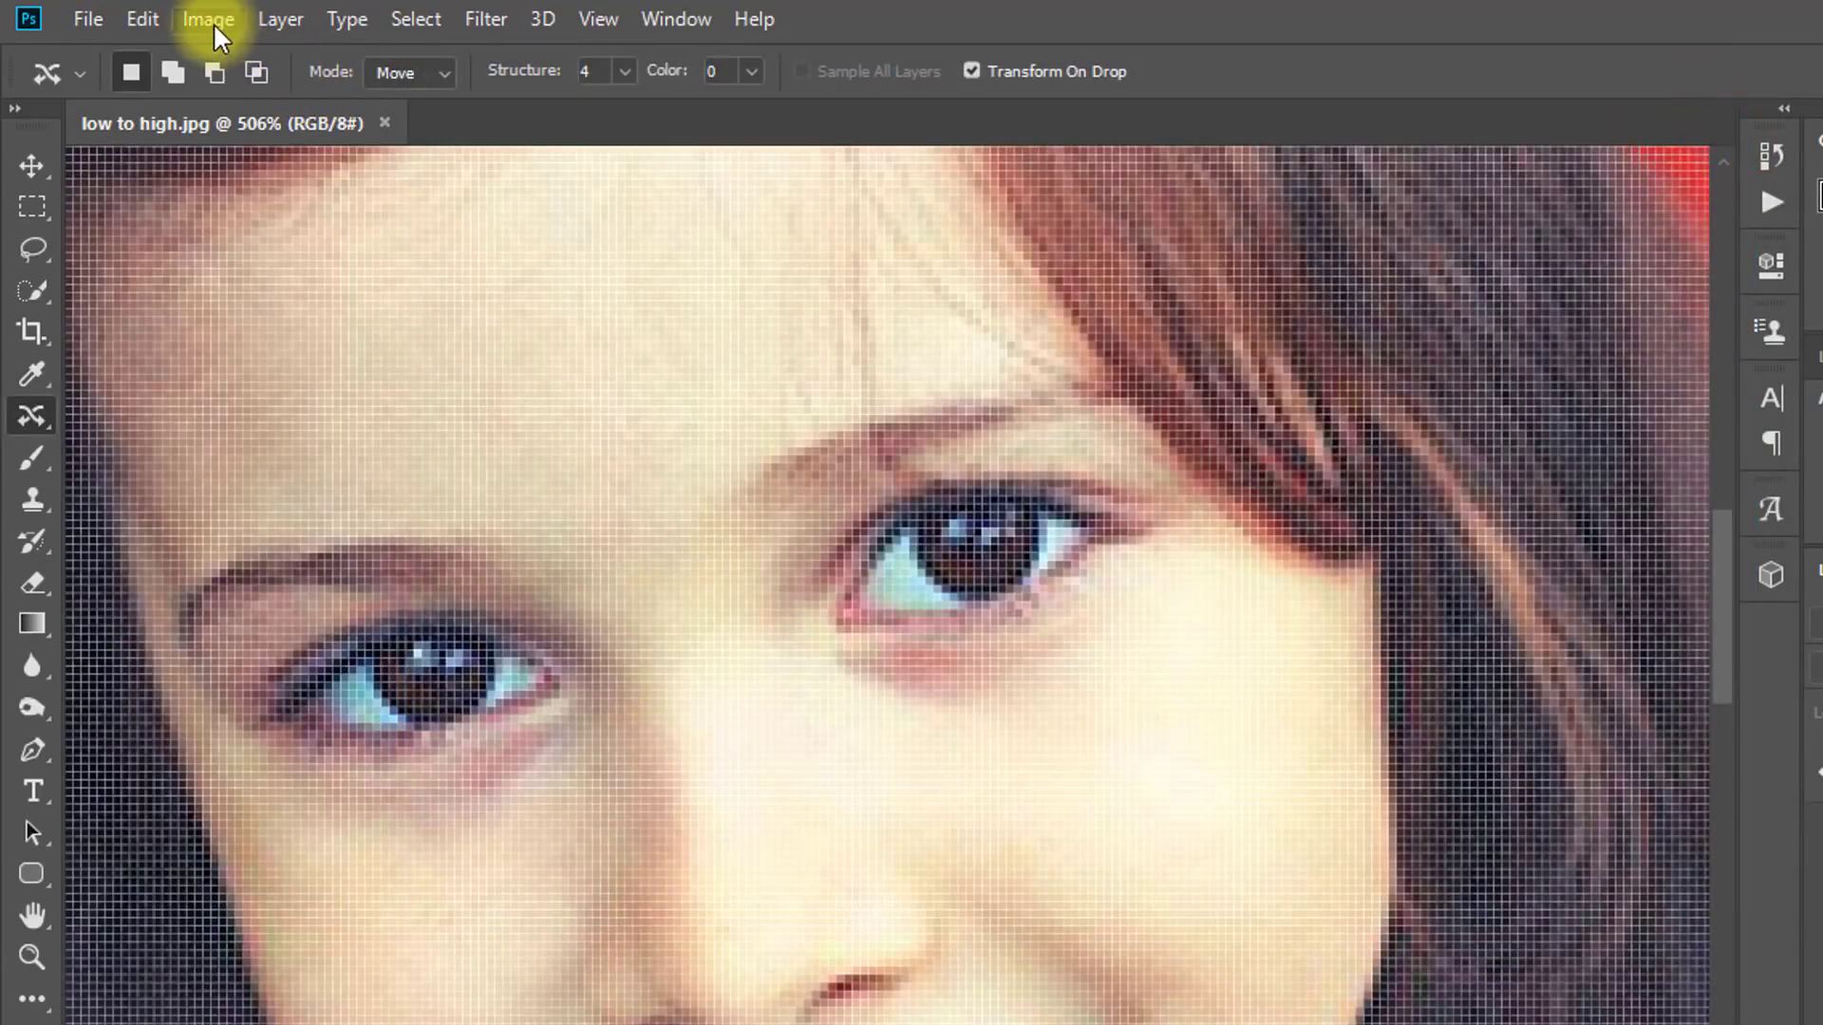
pyautogui.click(213, 22)
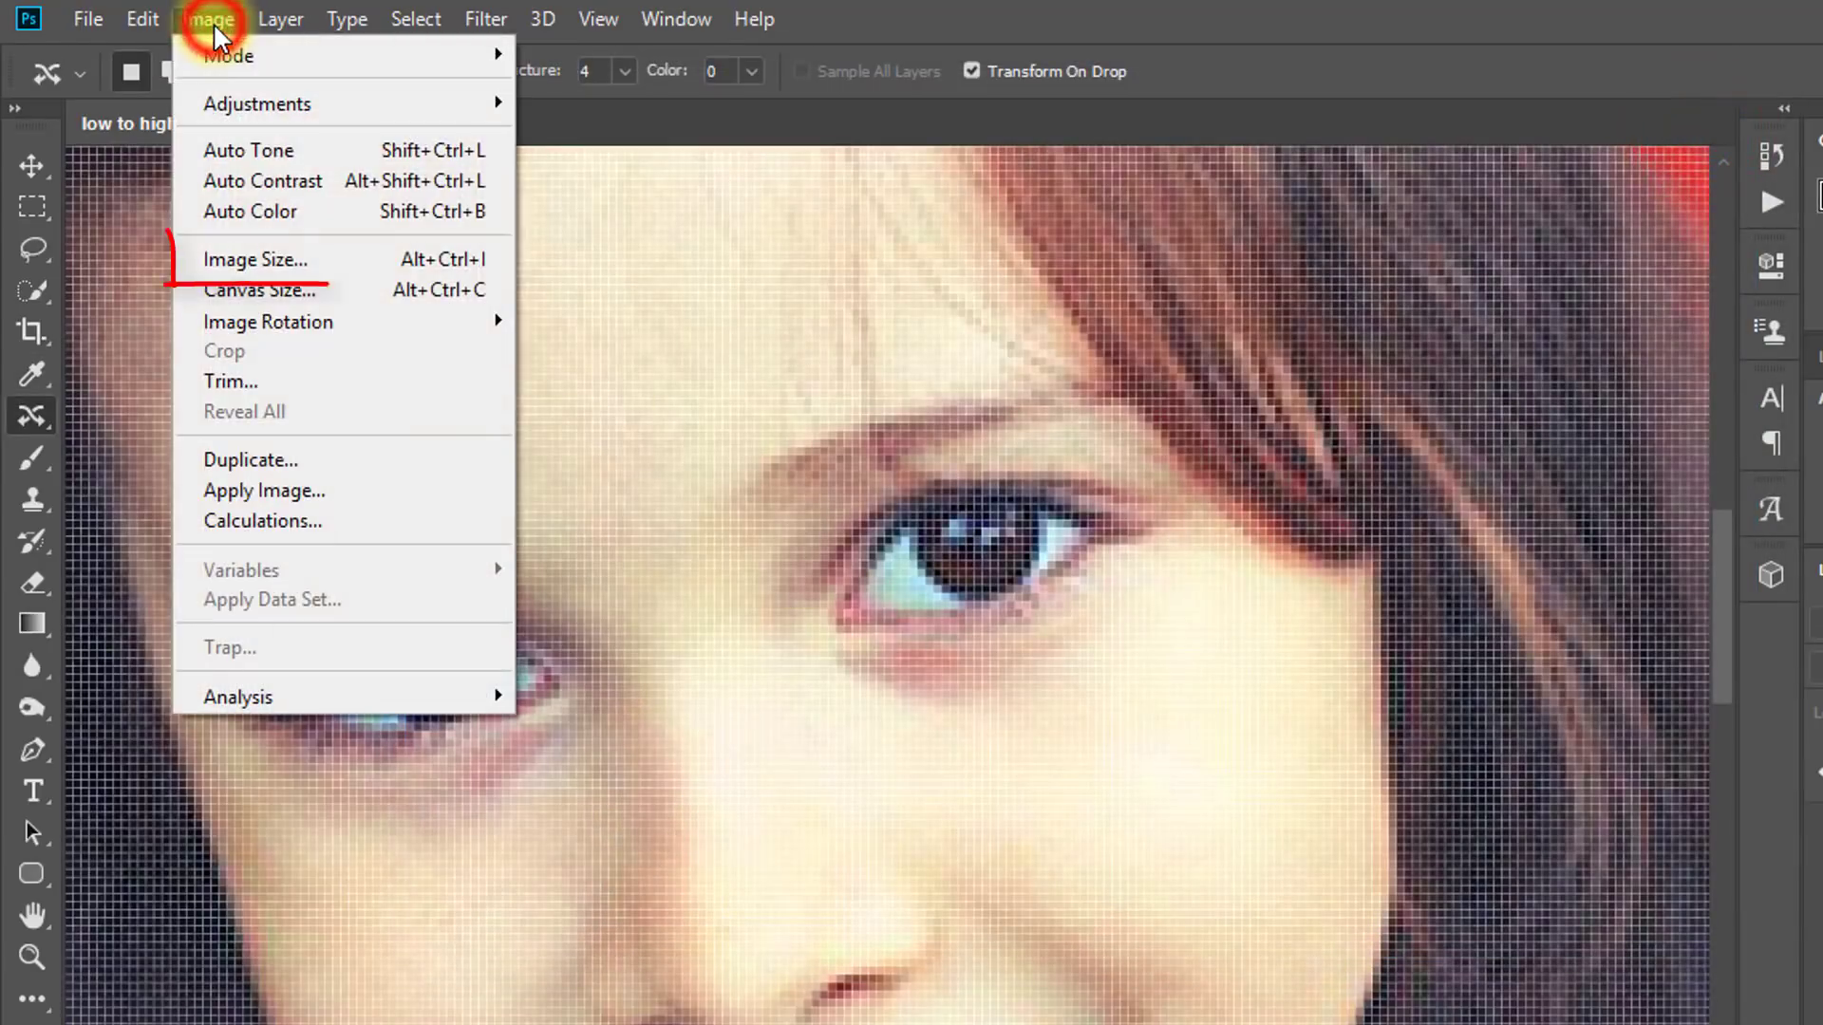
pyautogui.click(320, 257)
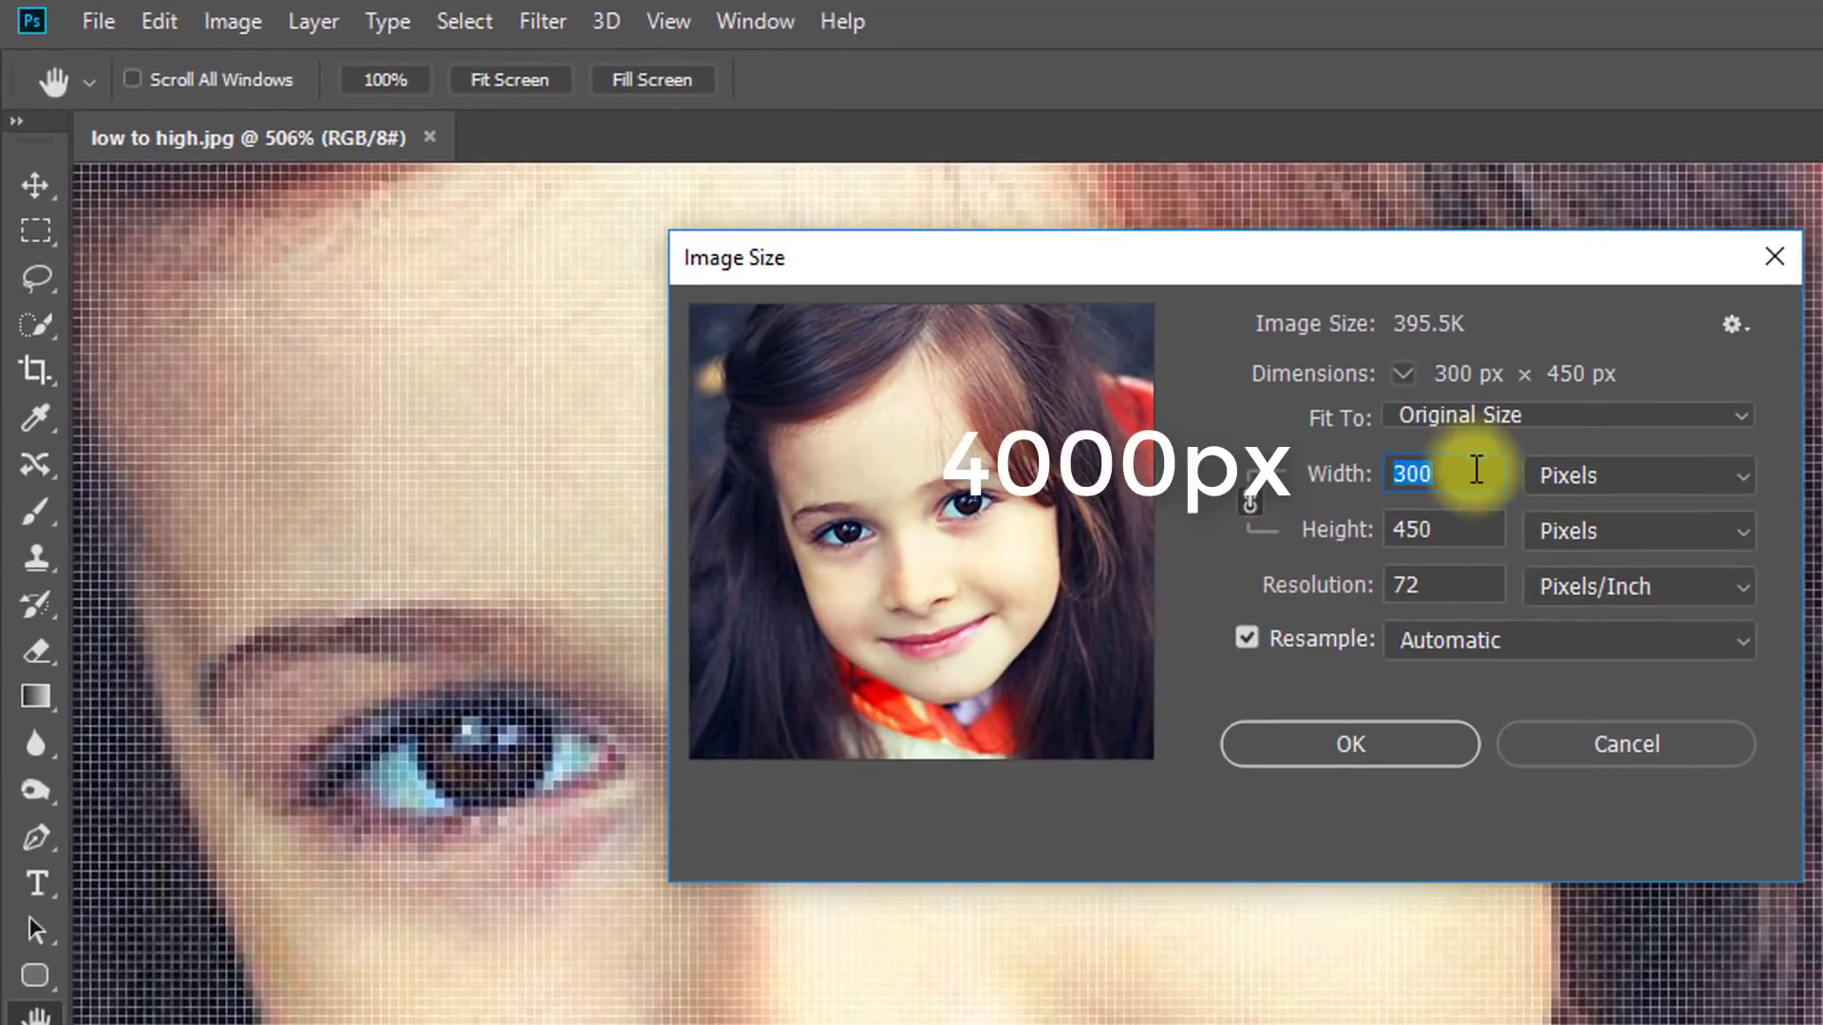
pyautogui.moveTo(1477, 470); pyautogui.dragTo(1386, 457)
pyautogui.write('4000')
pyautogui.moveTo(987, 441); pyautogui.dragTo(1005, 671)
pyautogui.click(847, 728)
pyautogui.click(845, 726)
pyautogui.moveTo(1017, 550); pyautogui.dragTo(1030, 555)
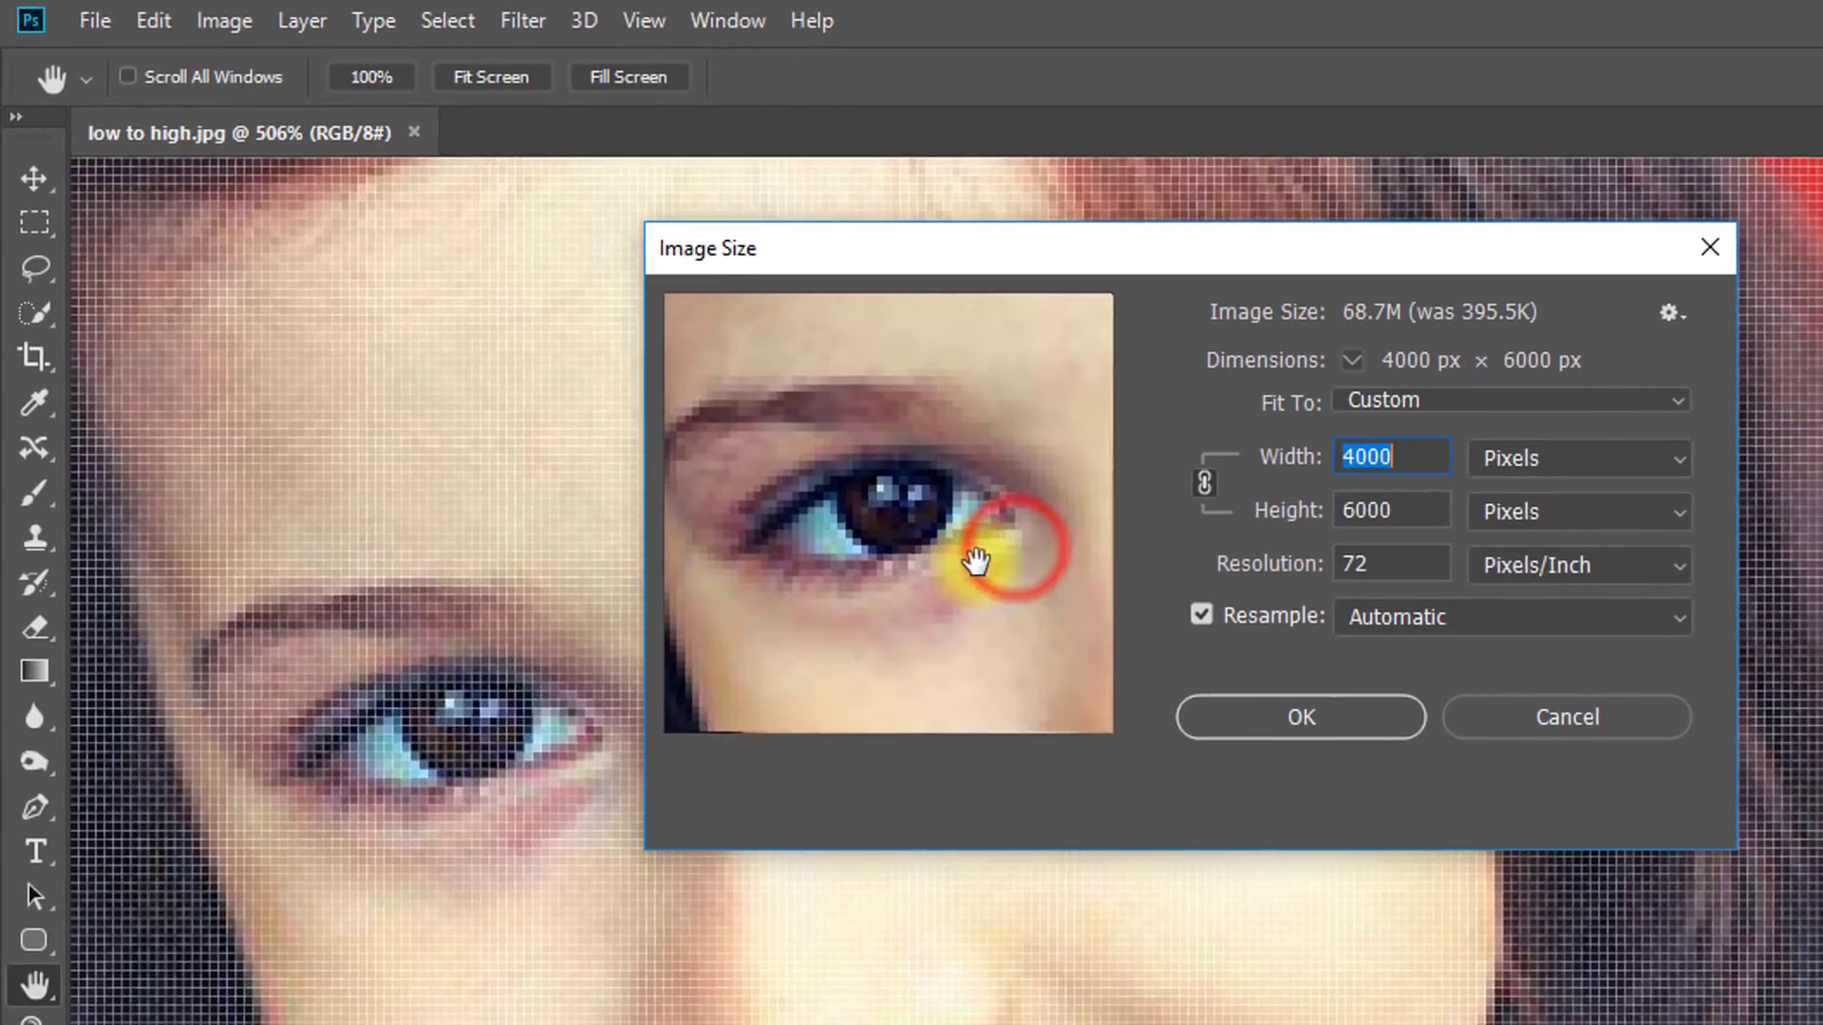
pyautogui.click(1445, 617)
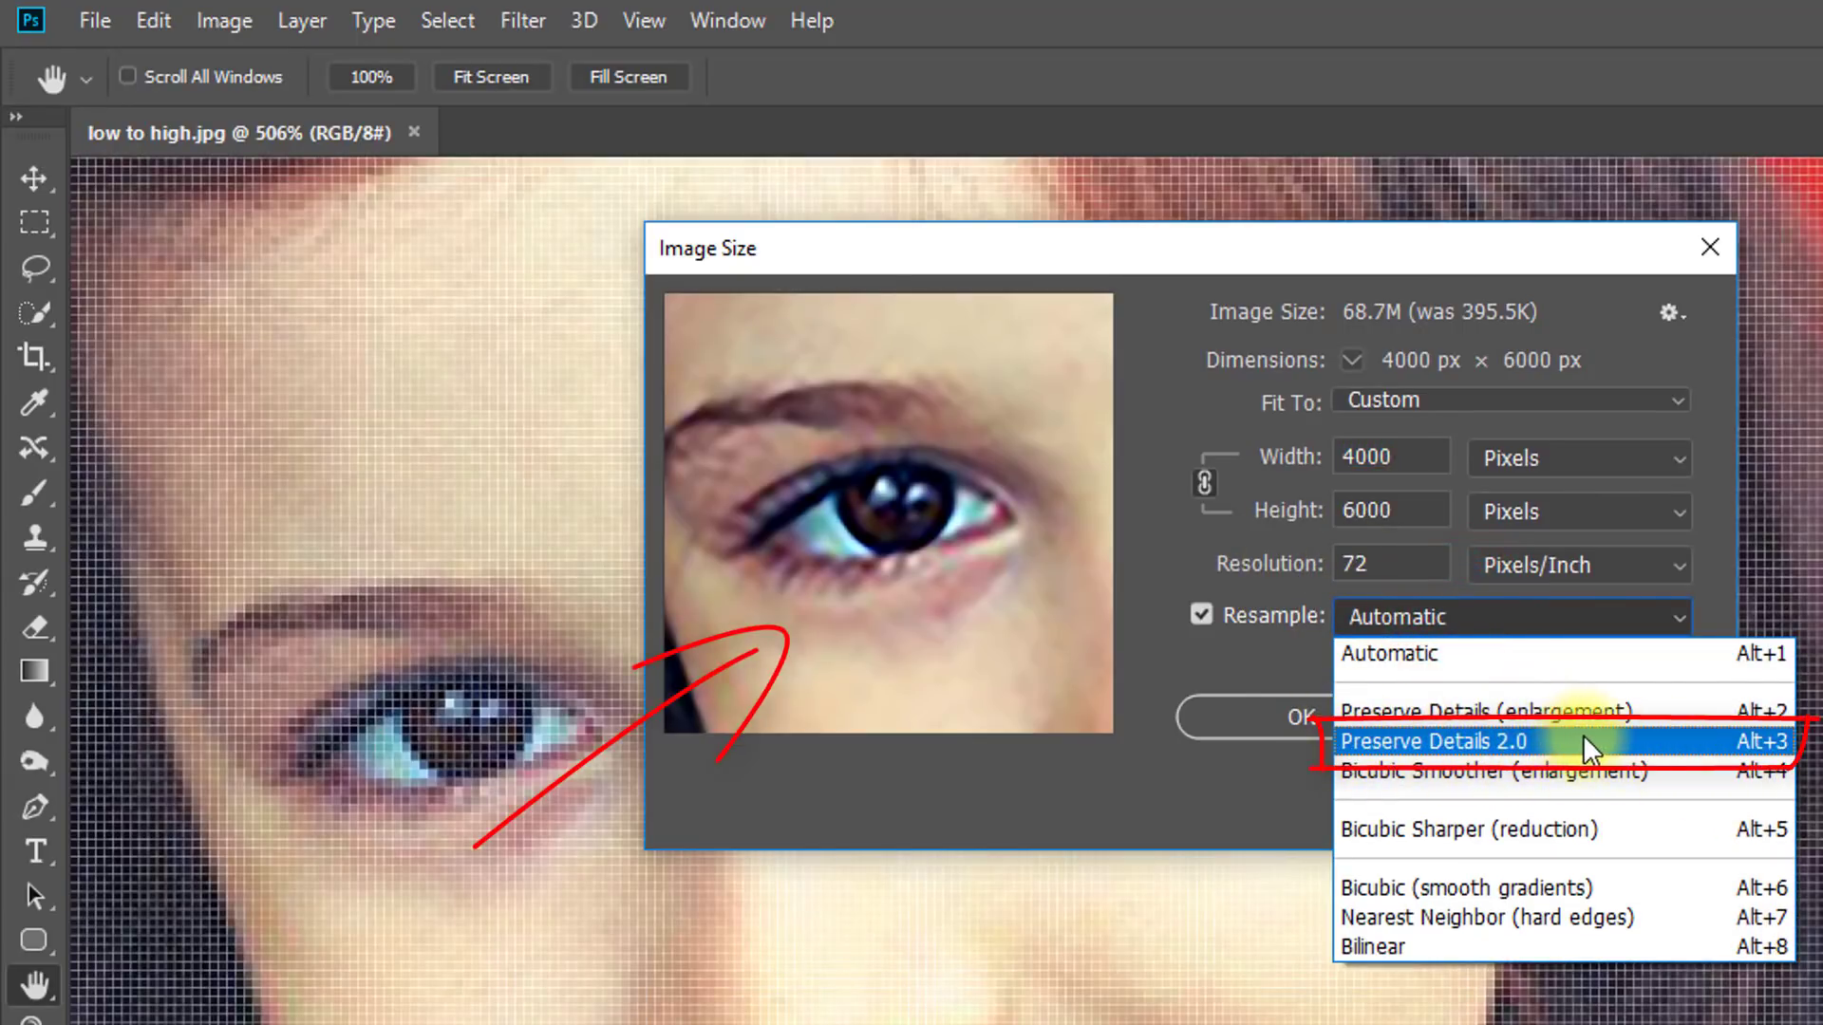
# Compare Preserve Details (enlargement) against Preserve Details 2.0 and keep Preserve Details 2.0
pyautogui.click(1551, 757)
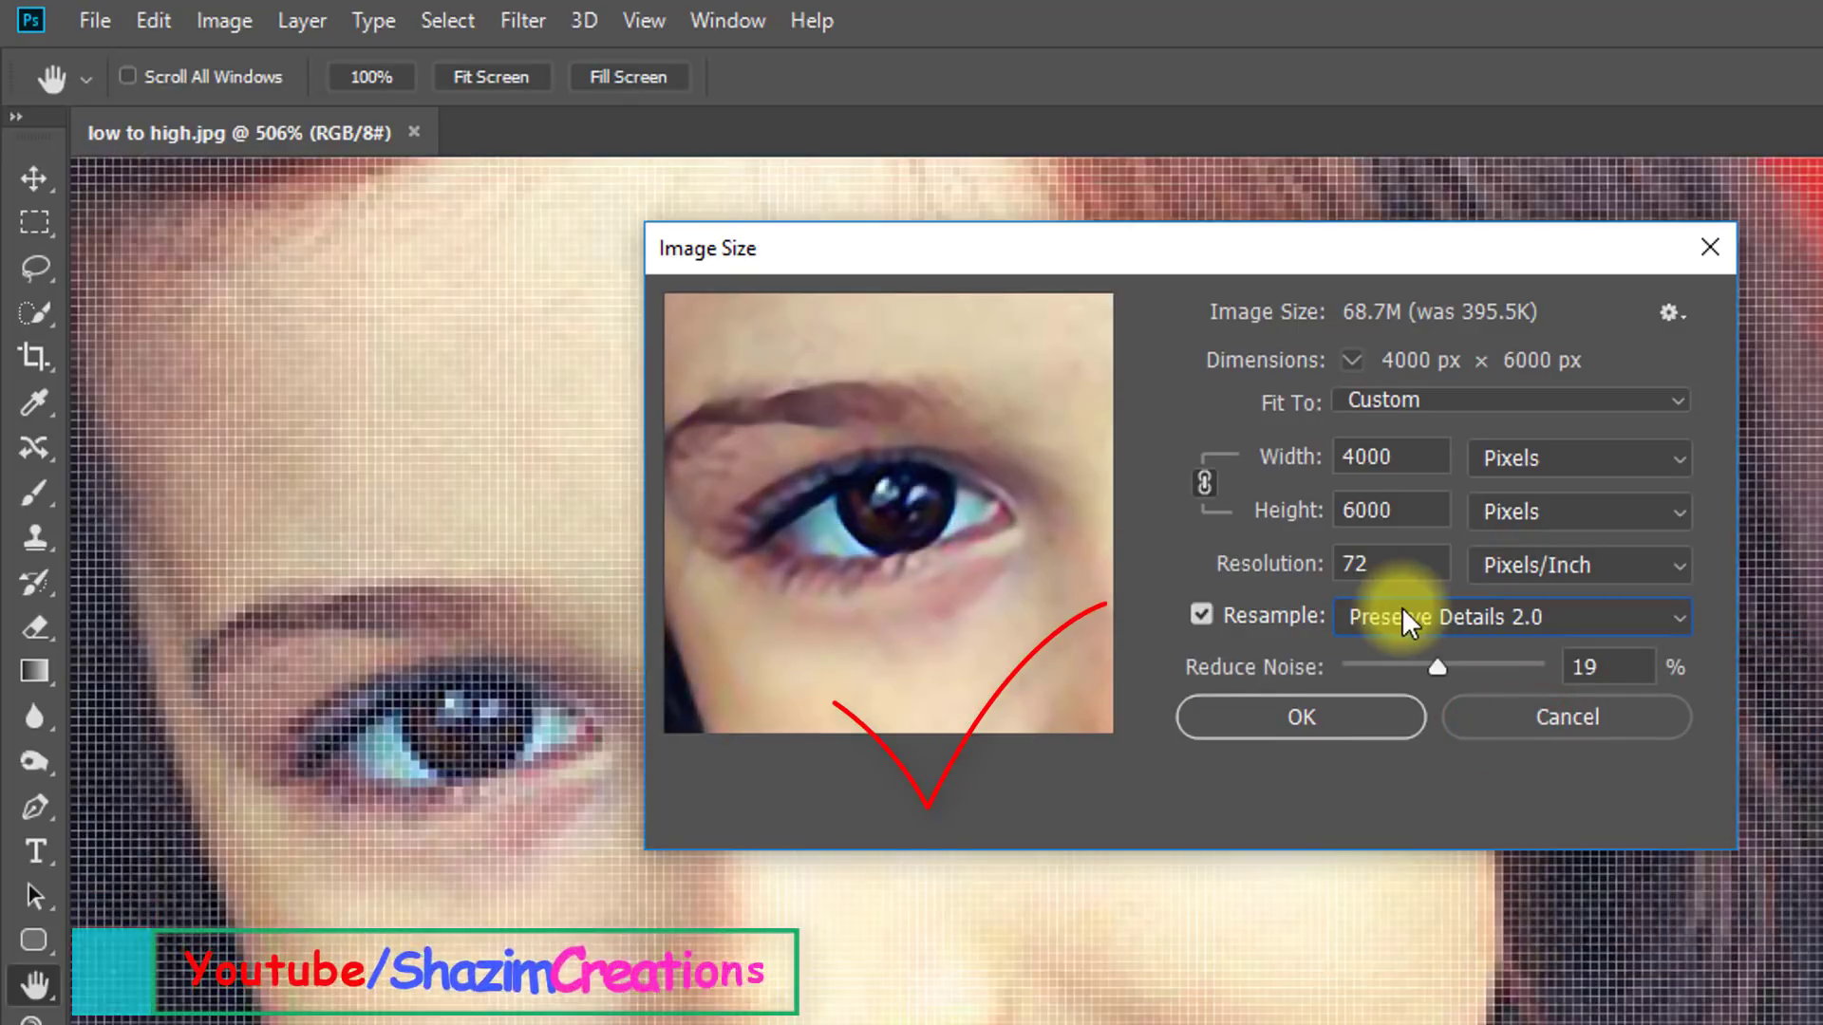
pyautogui.moveTo(888, 514)
pyautogui.click(959, 702)
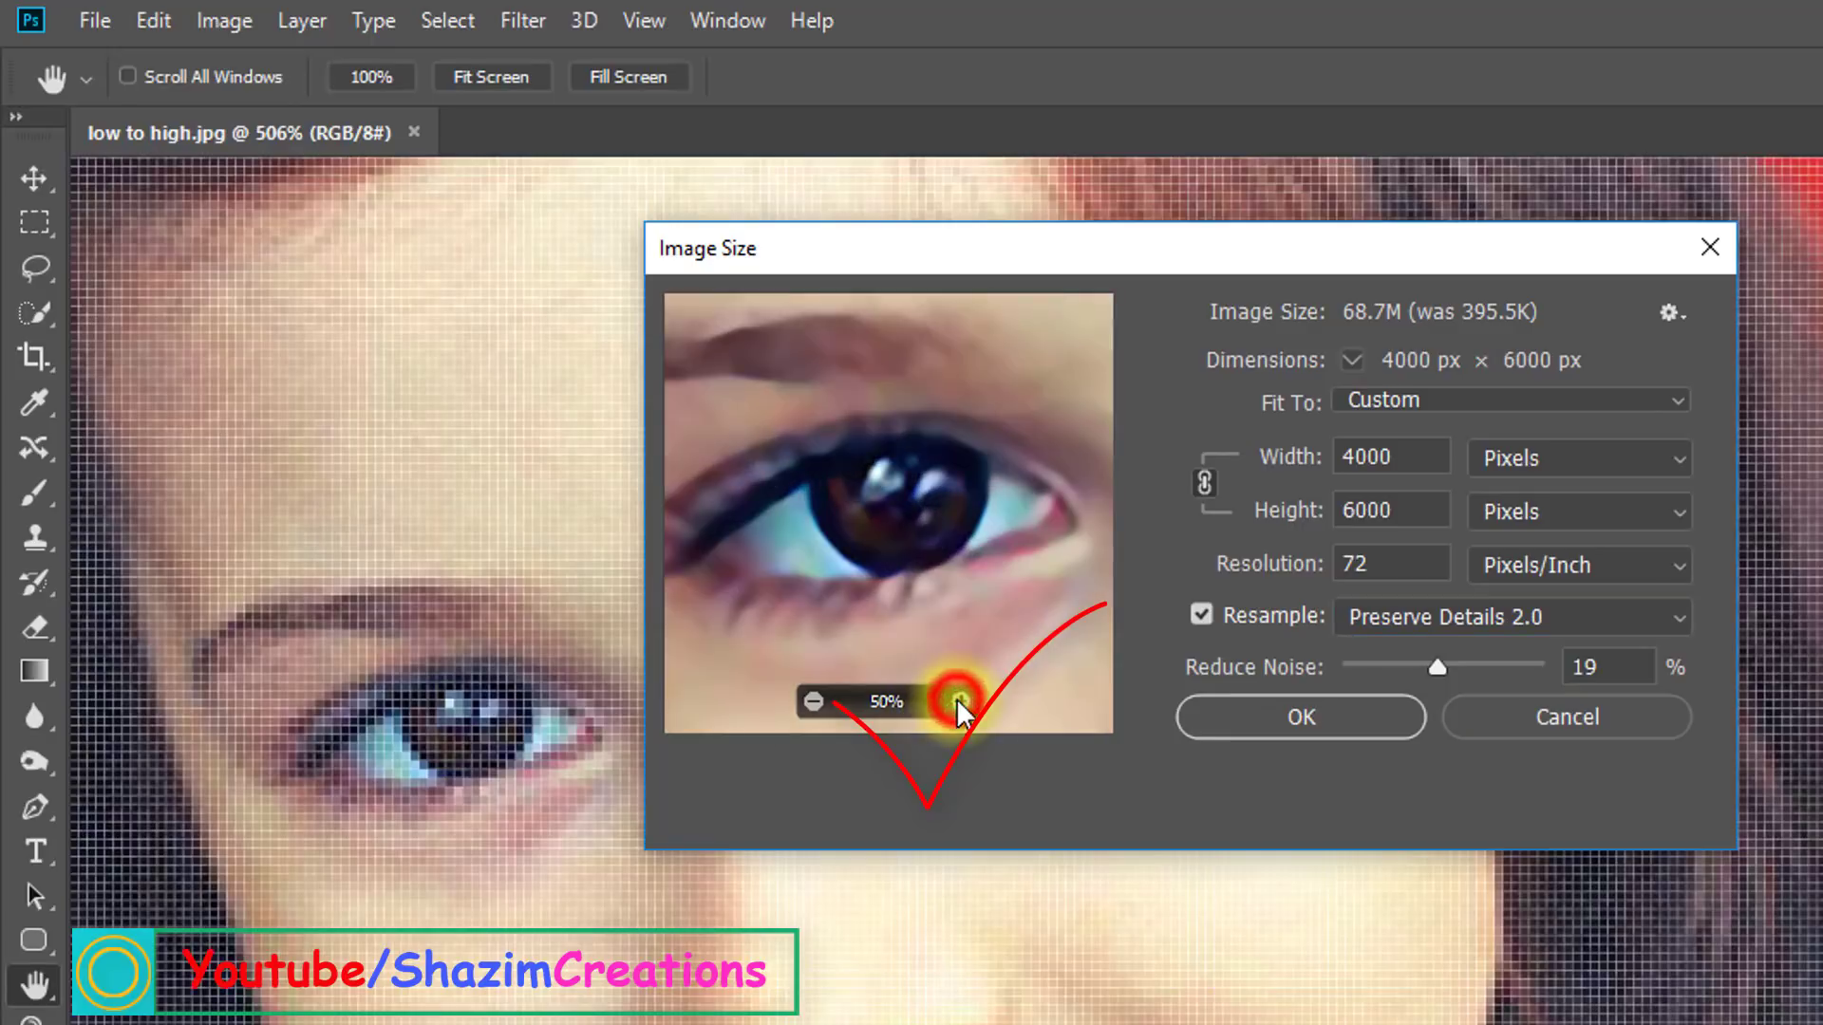
pyautogui.moveTo(892, 670); pyautogui.dragTo(888, 590)
pyautogui.click(1392, 618)
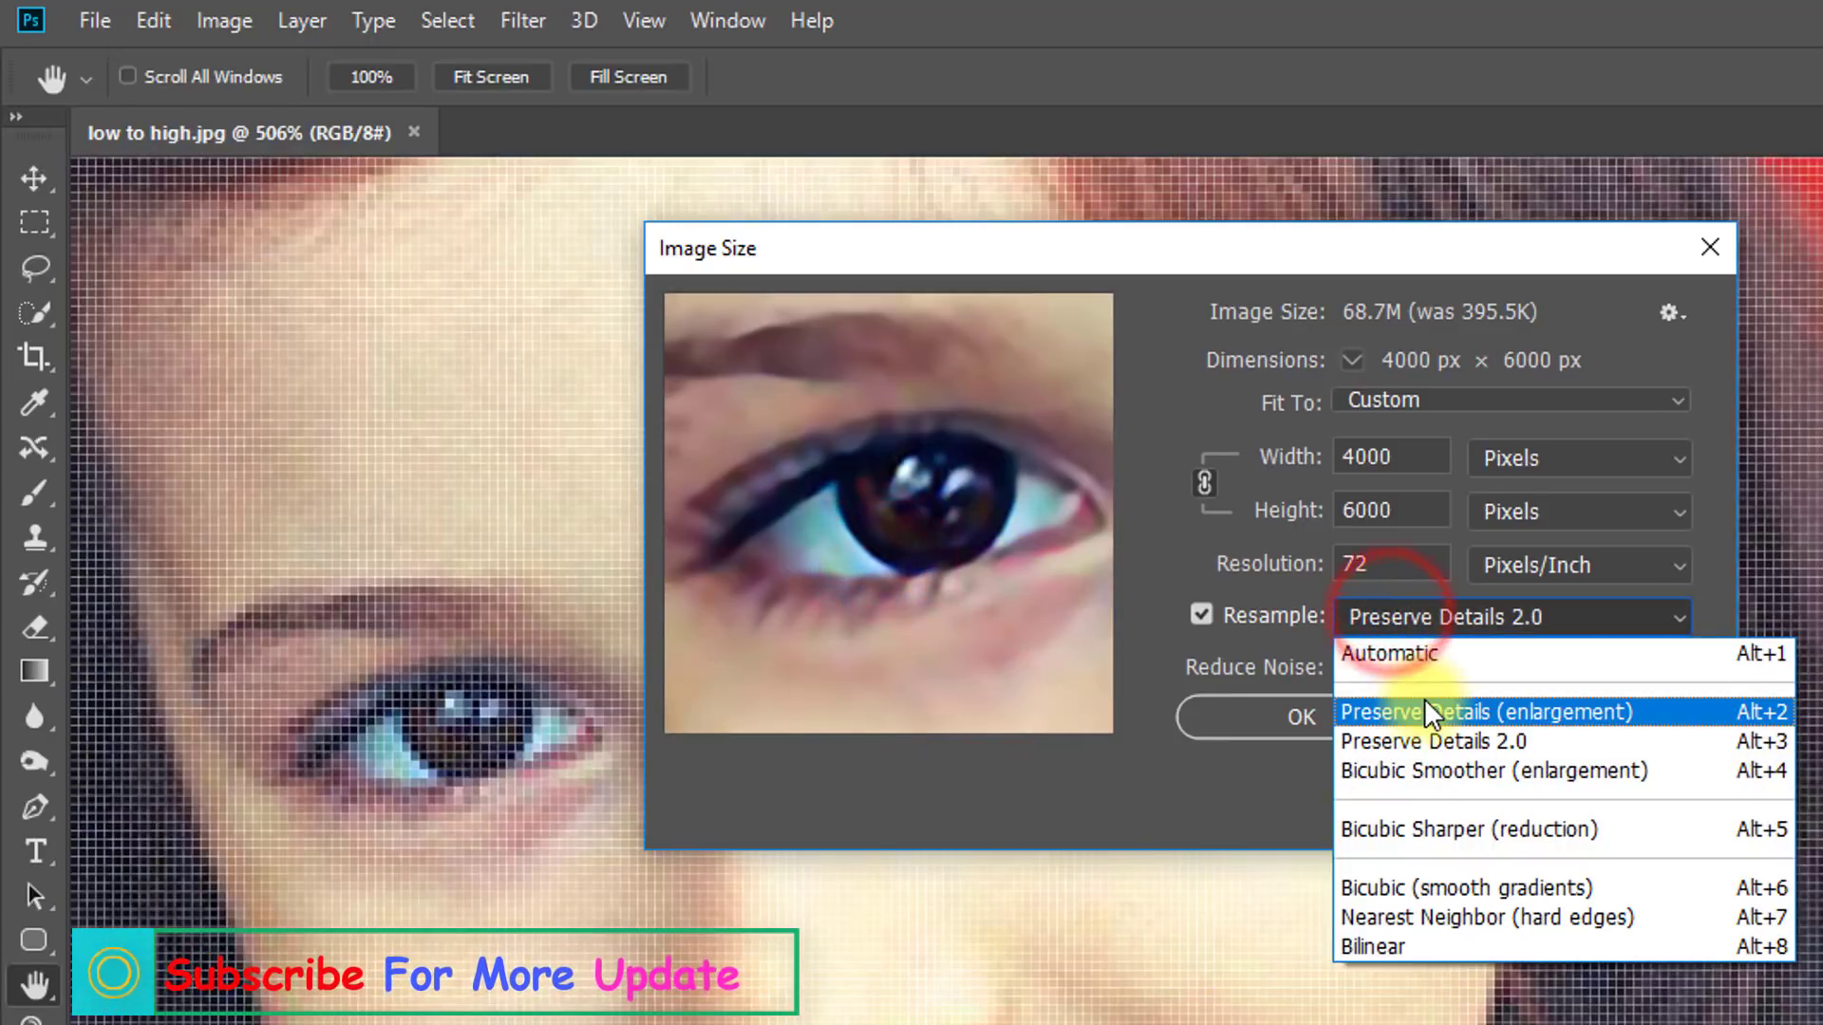
pyautogui.click(1418, 710)
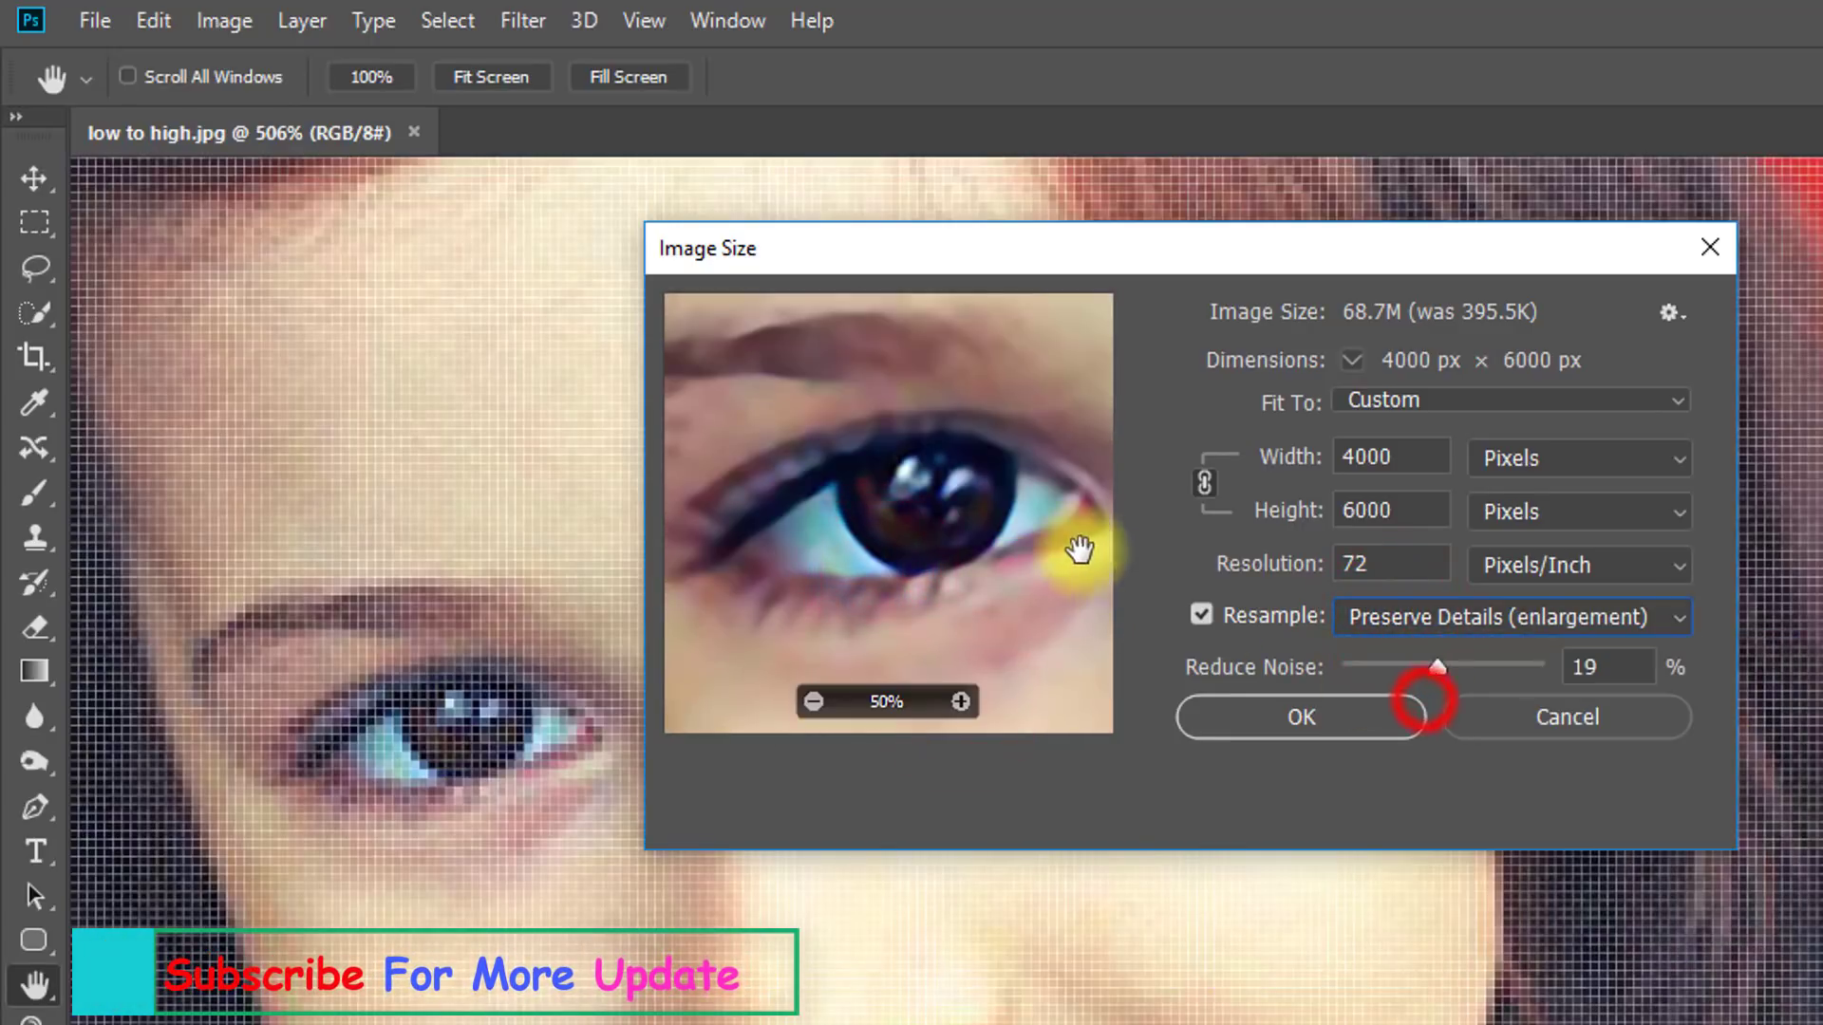
pyautogui.click(1425, 609)
pyautogui.click(1471, 752)
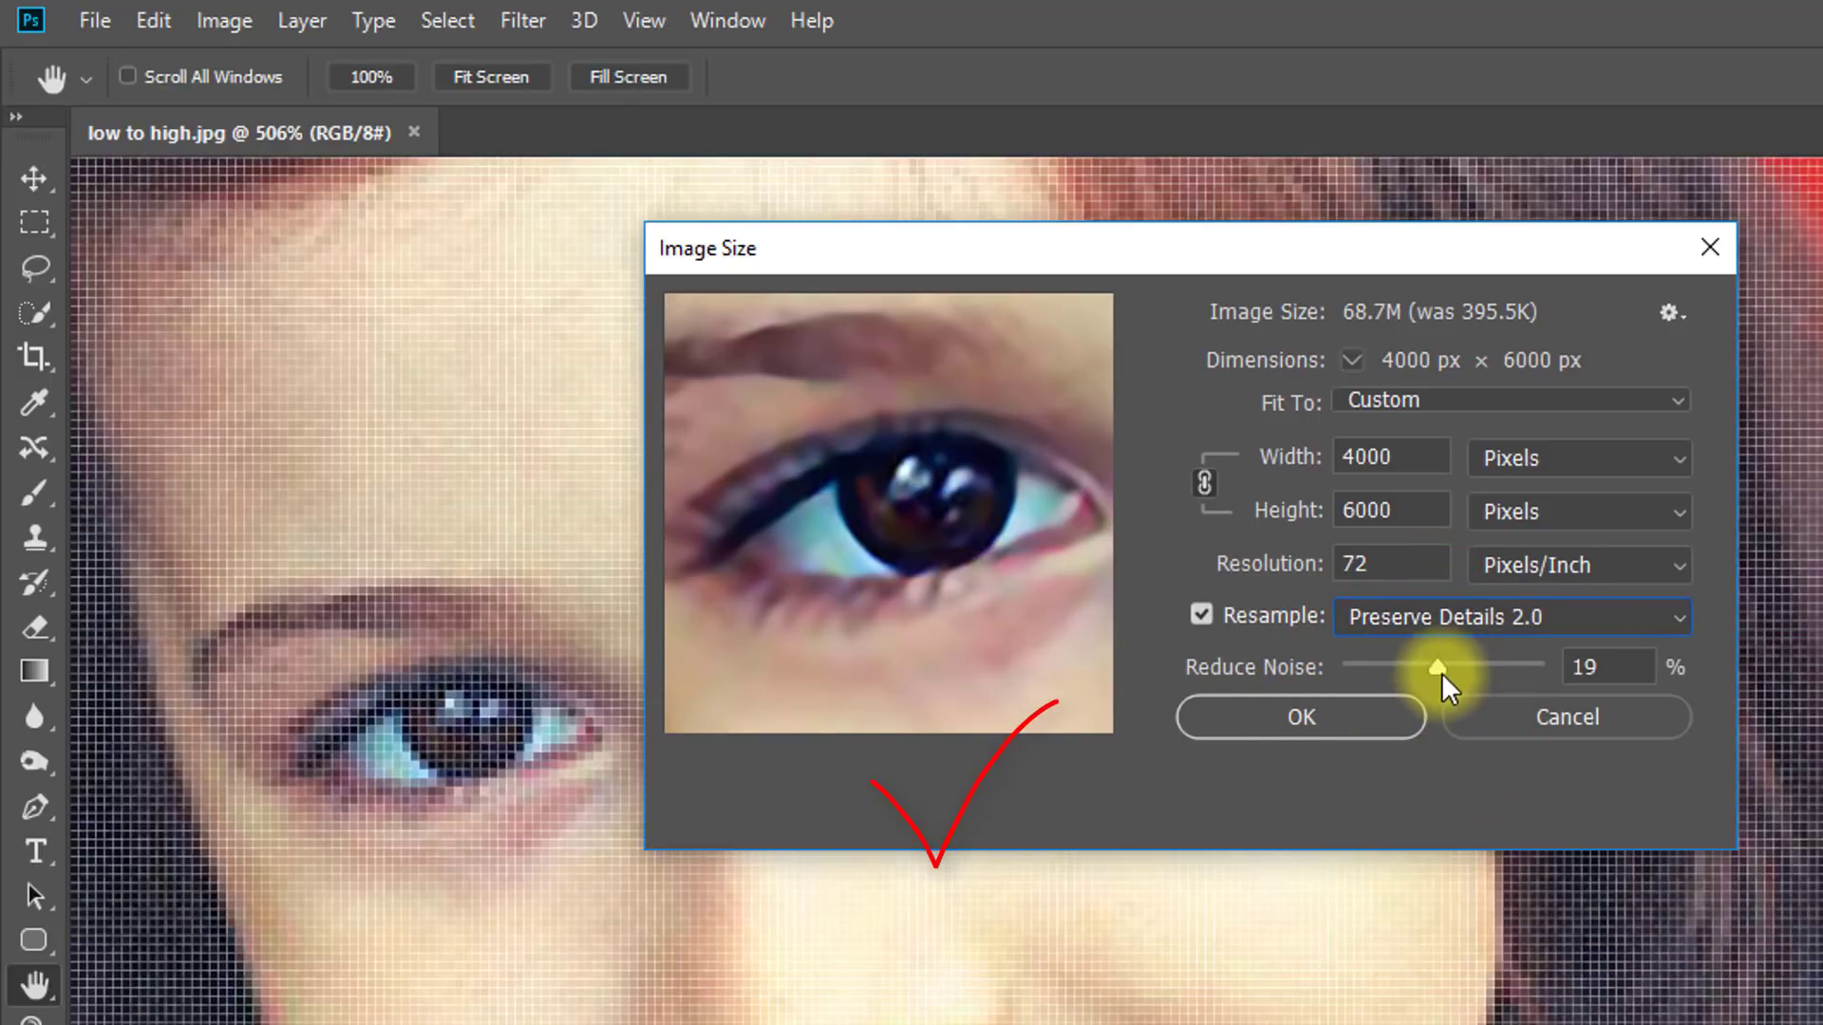
# Set Reduce Noise to 15% while previewing the whole face
pyautogui.moveTo(1361, 666); pyautogui.dragTo(1442, 679)
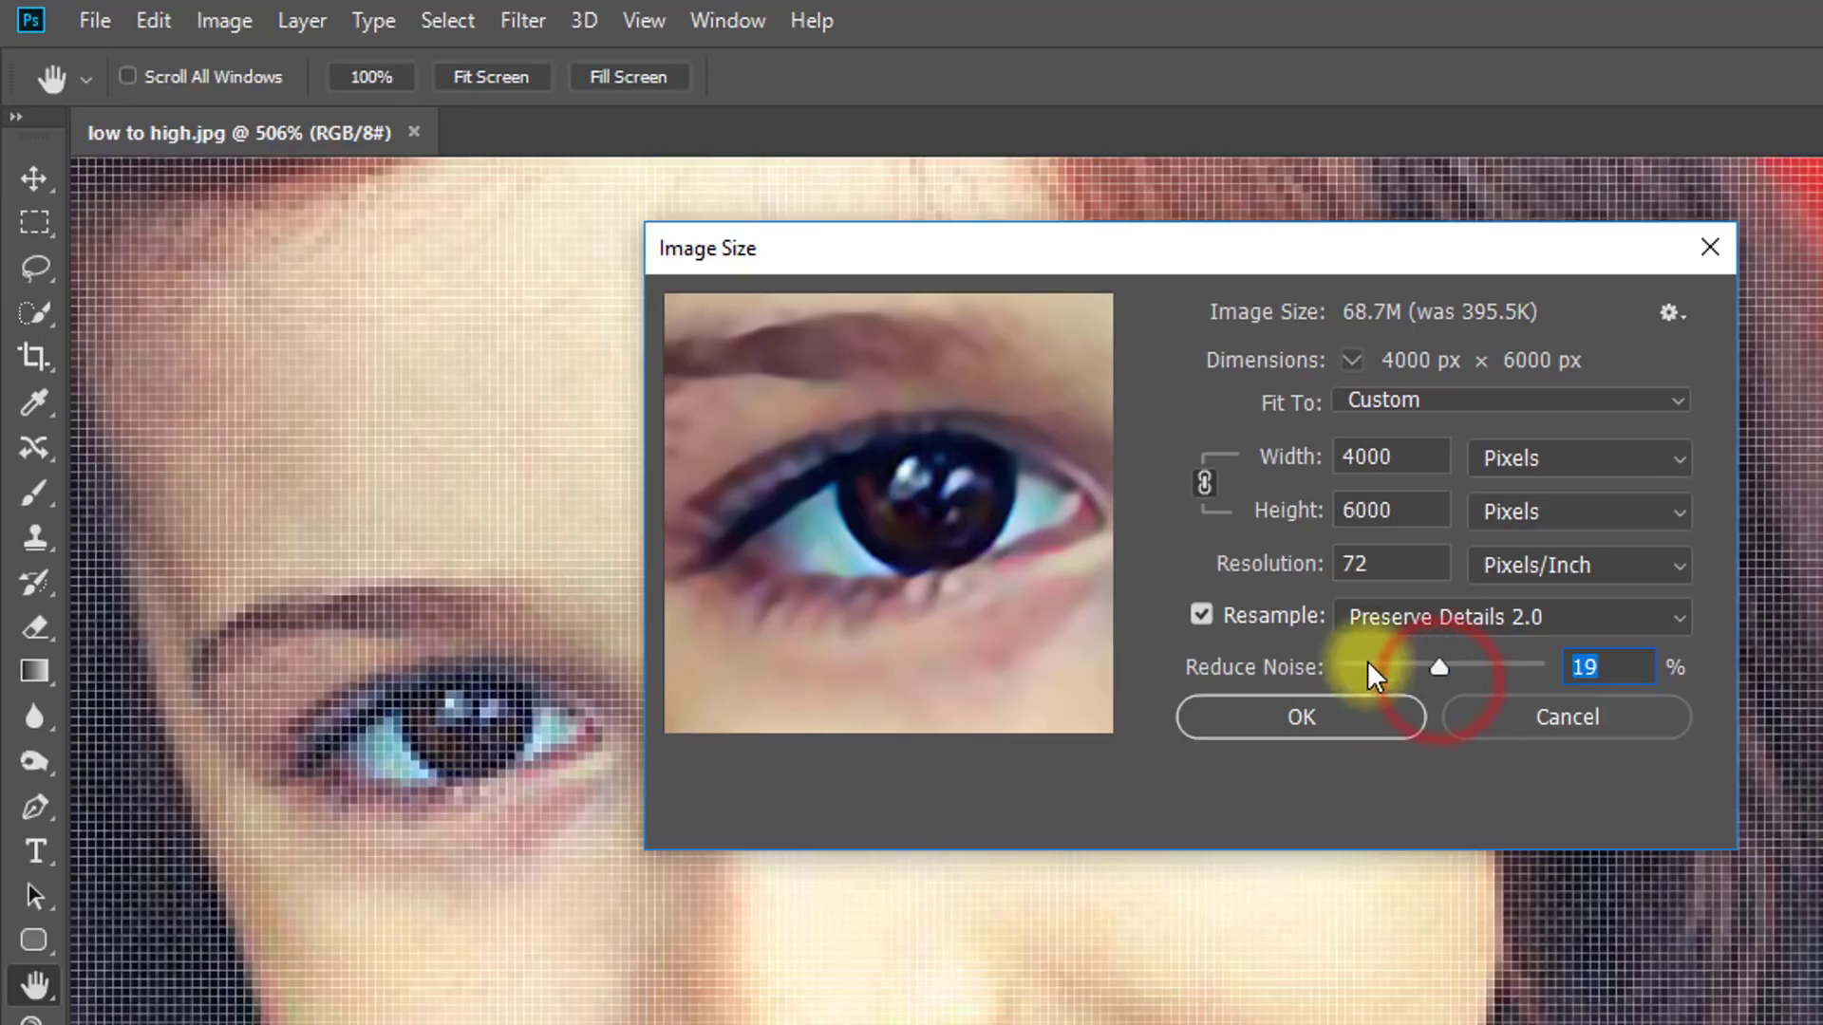
pyautogui.click(814, 702)
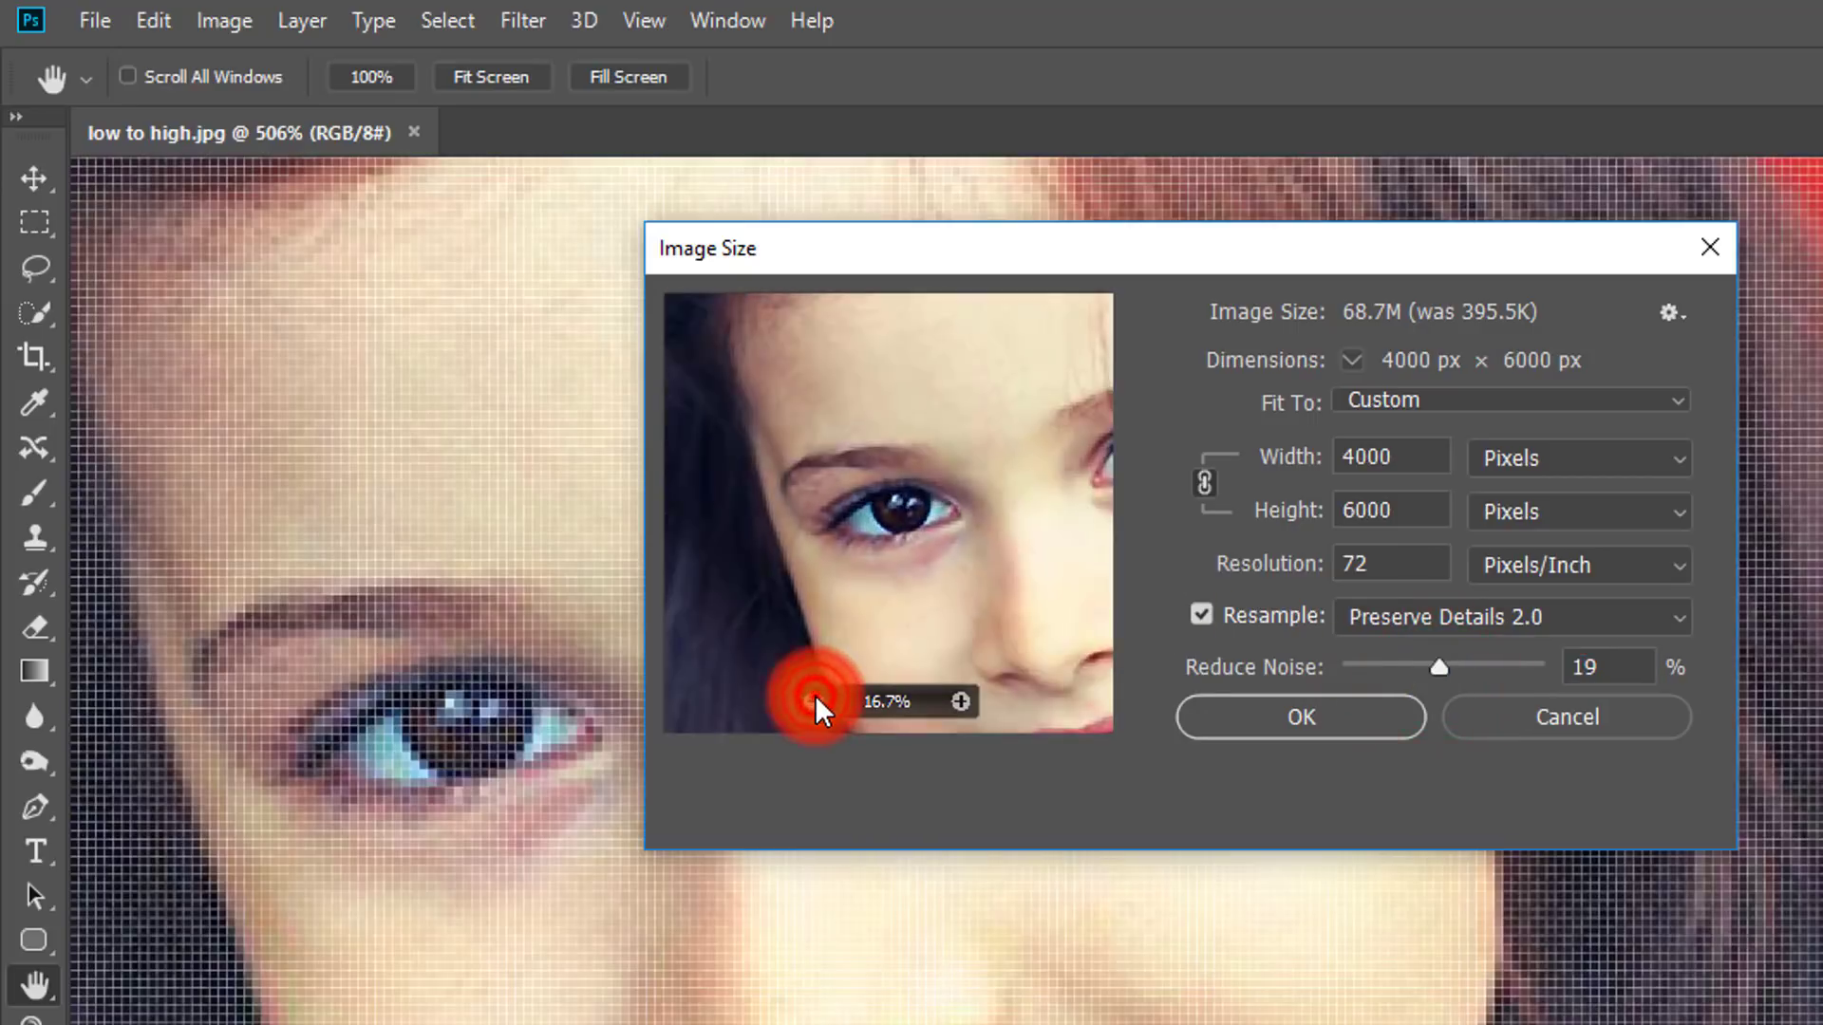
pyautogui.click(812, 702)
pyautogui.moveTo(913, 505); pyautogui.dragTo(937, 592)
pyautogui.moveTo(1439, 669); pyautogui.dragTo(1460, 681)
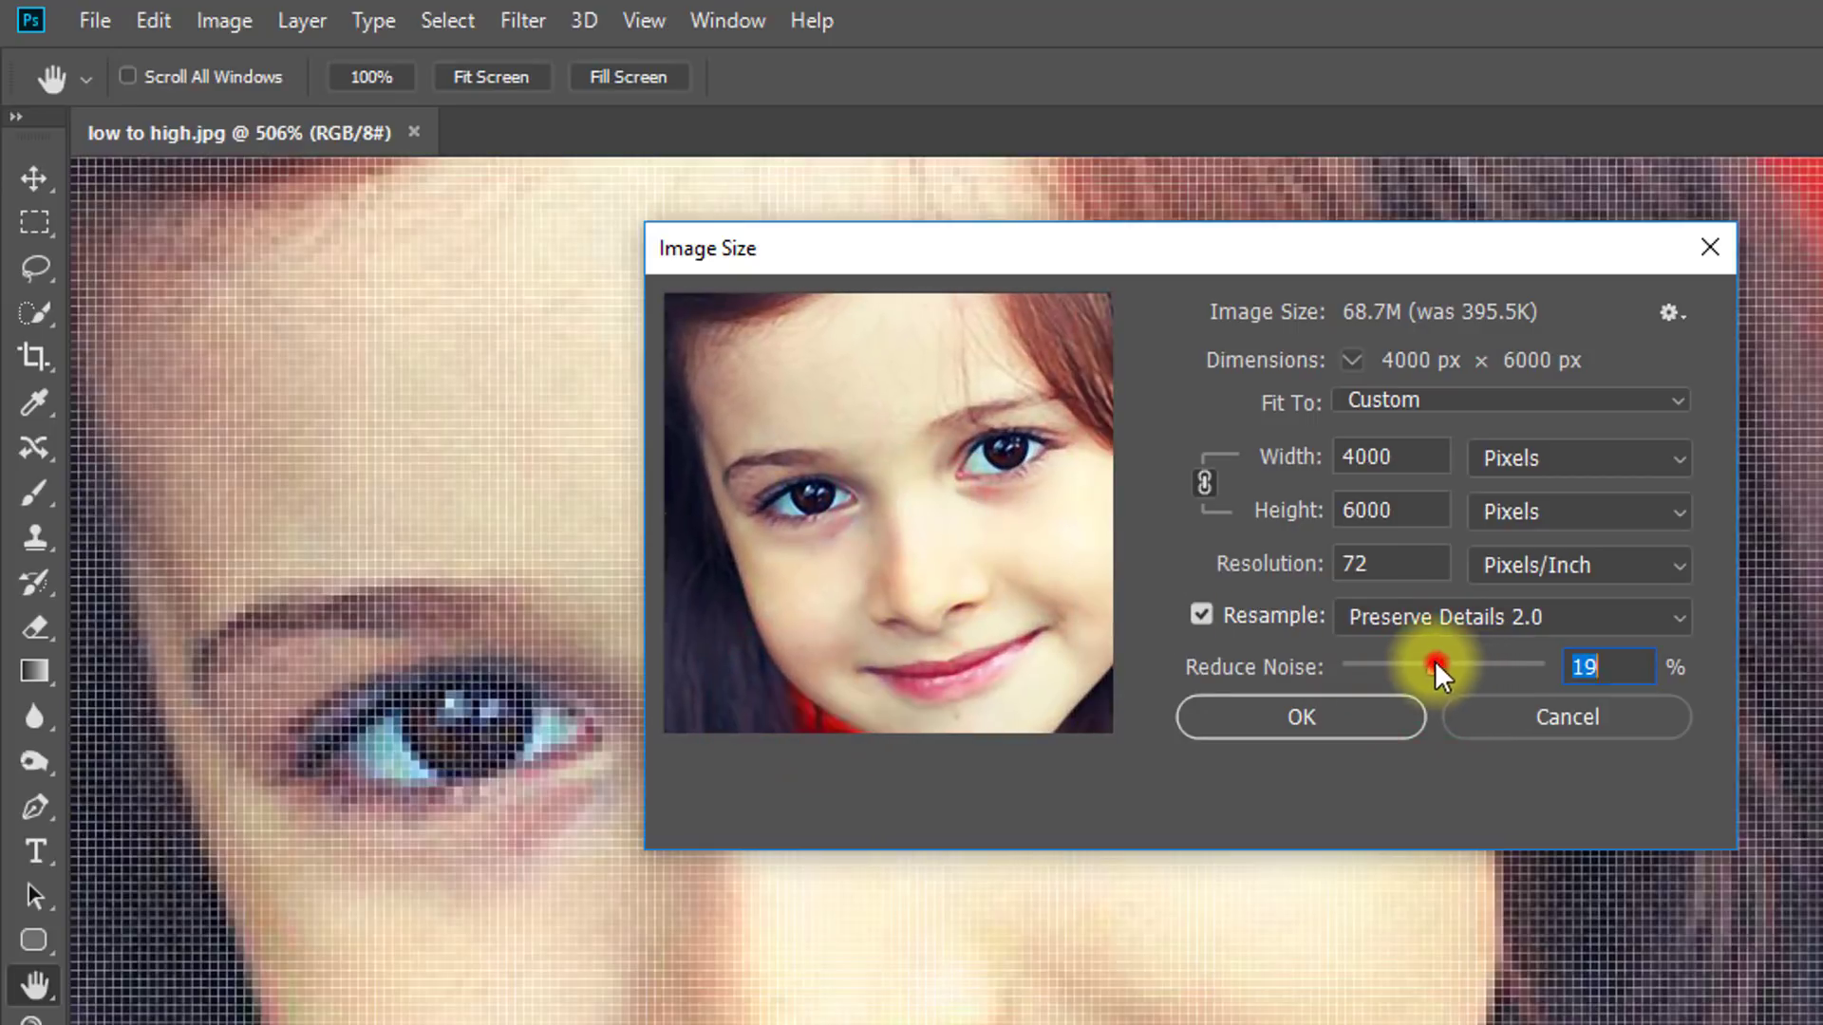
pyautogui.click(1598, 668)
pyautogui.write('5')
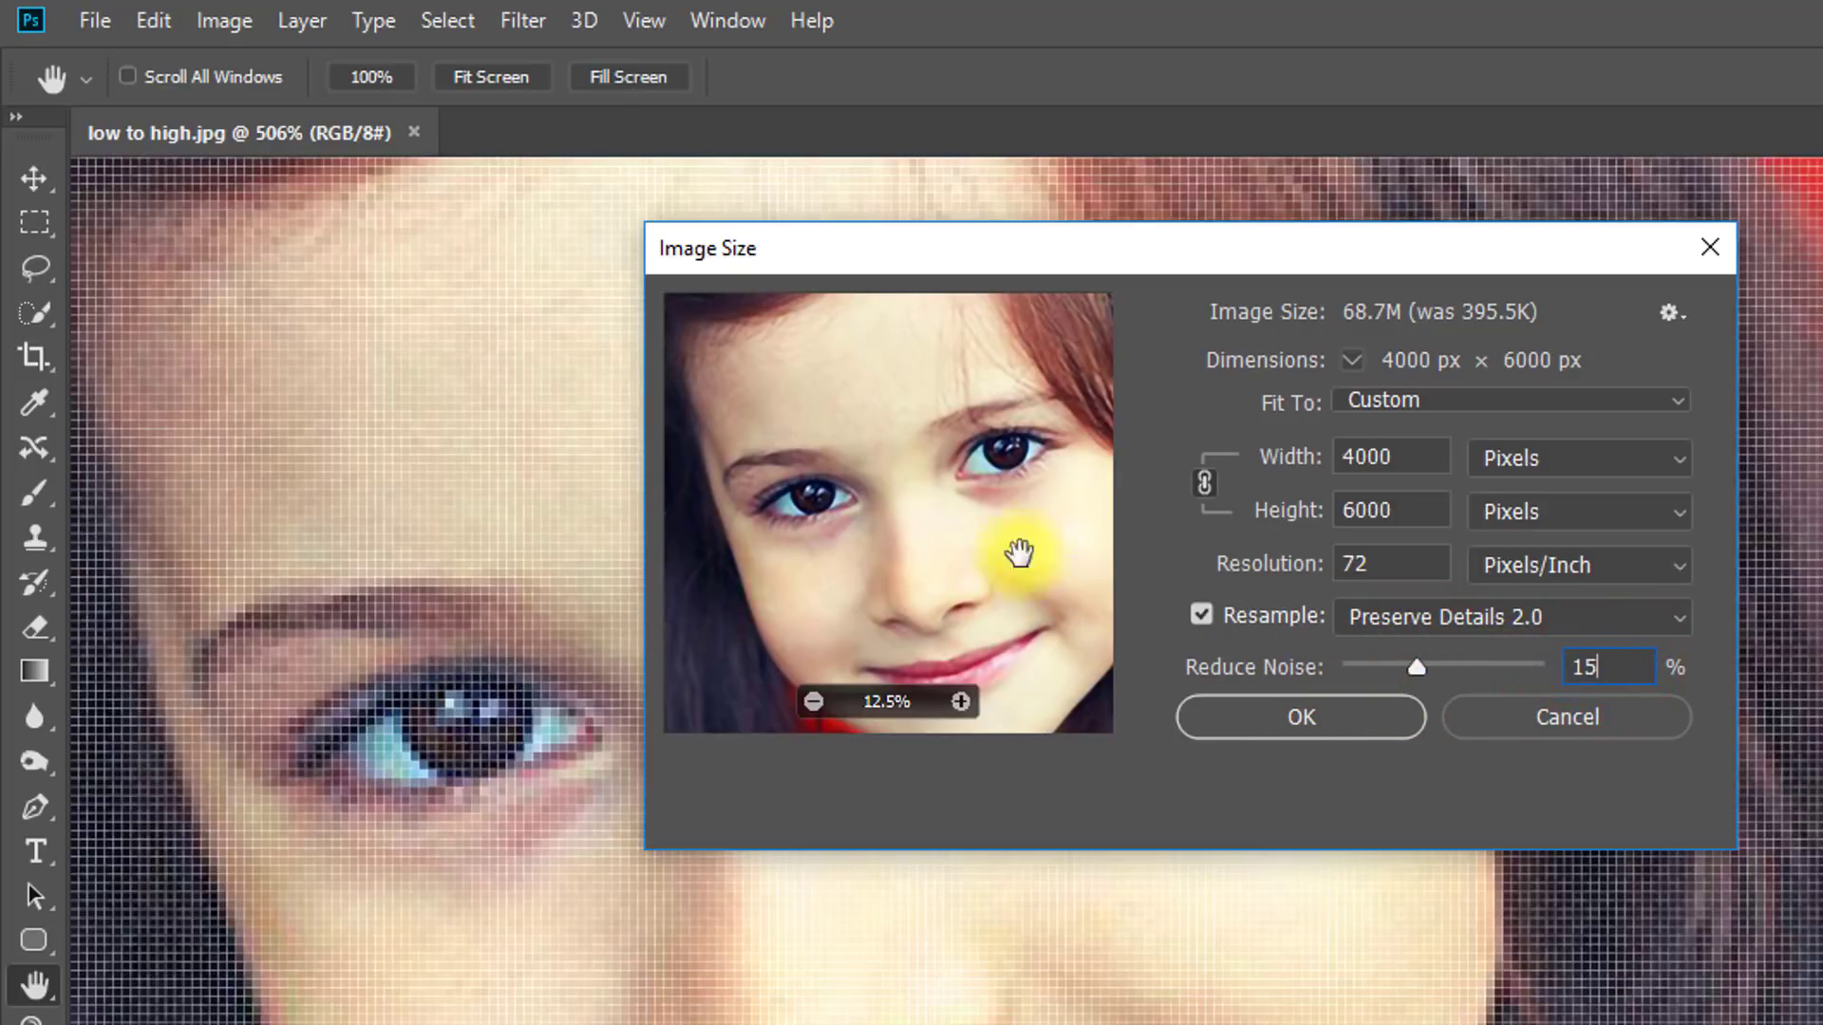
pyautogui.click(962, 702)
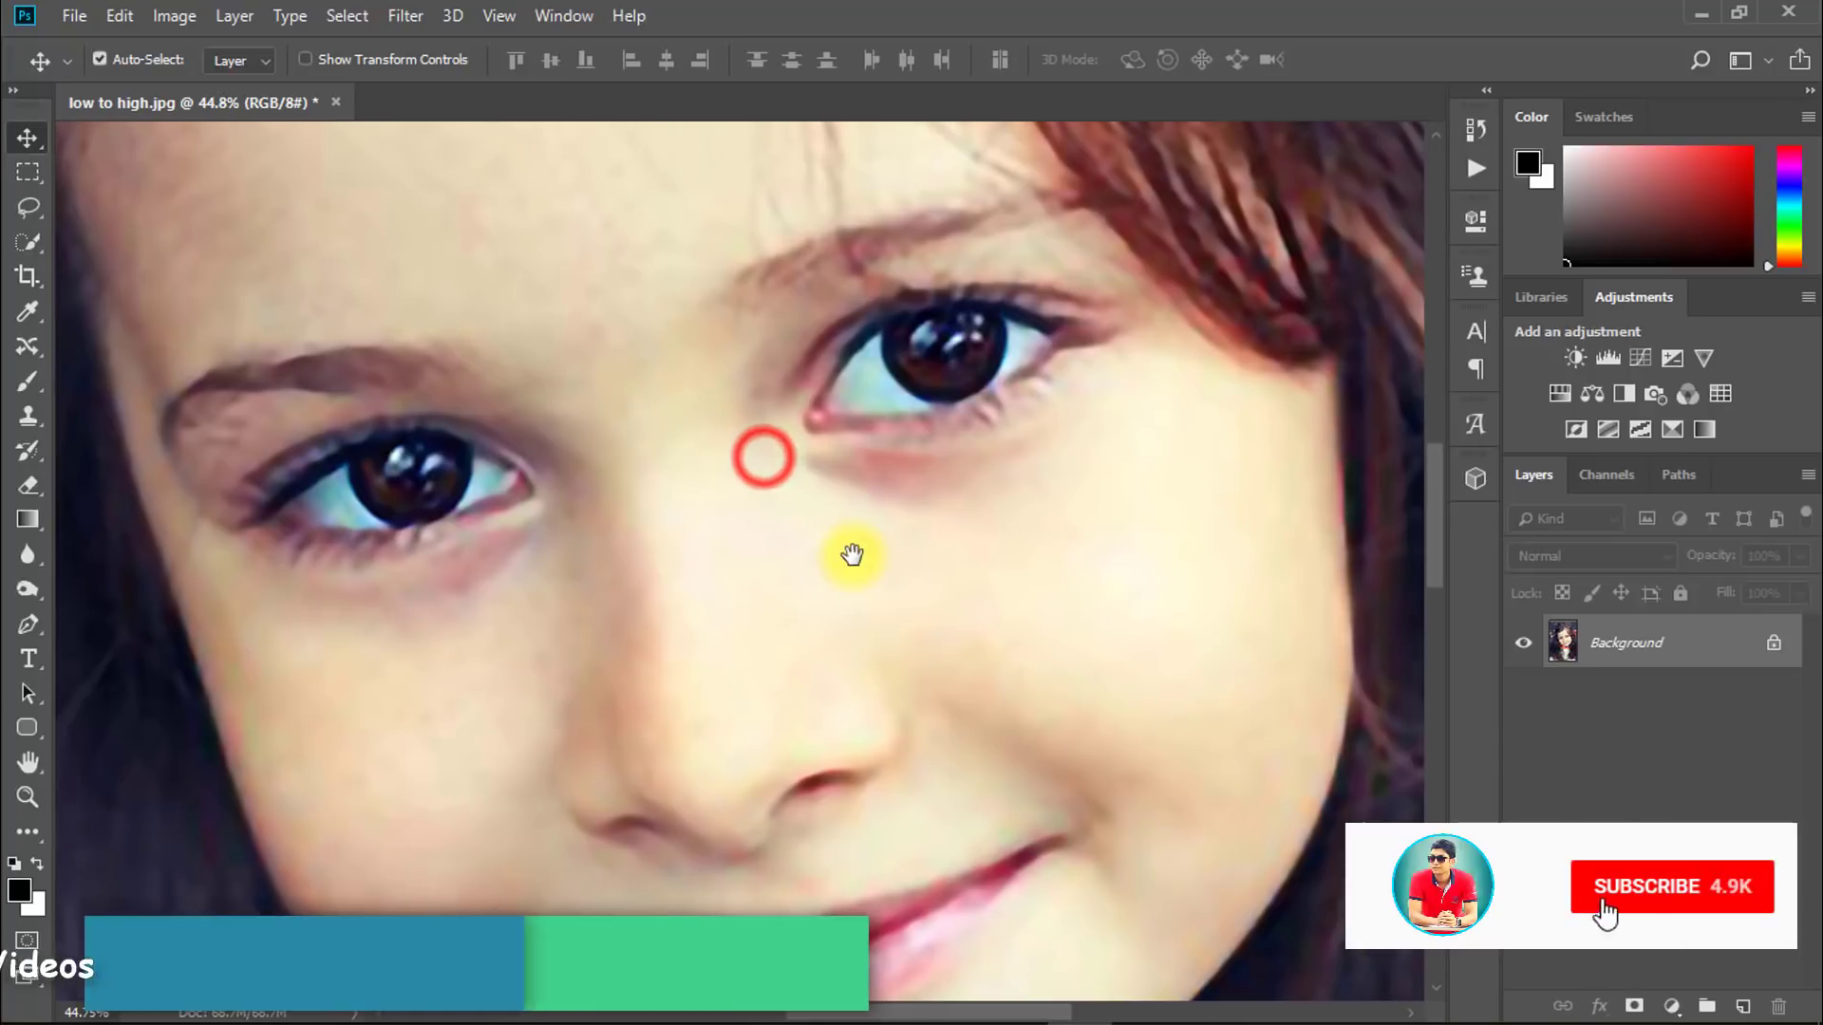
# Zoom in on the enlarged 4000 × 6000 portrait to inspect the eyes
pyautogui.click(803, 476)
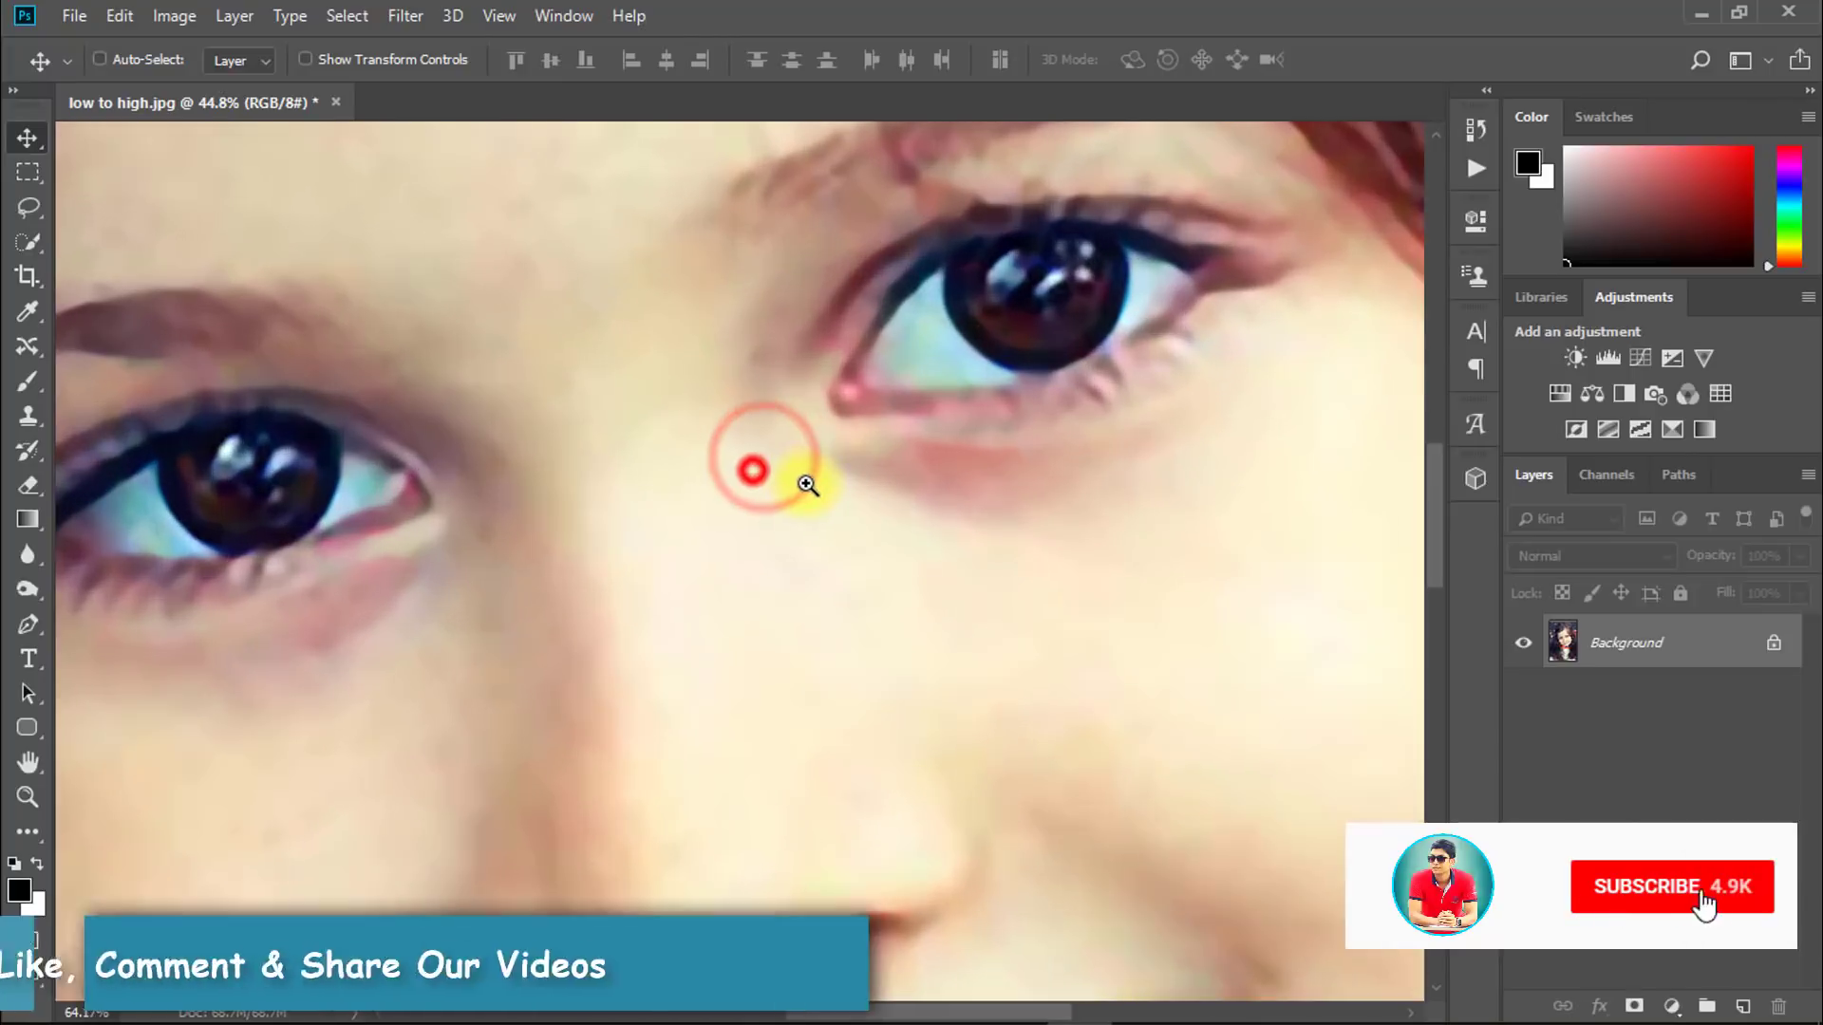
pyautogui.scroll(-2, 798, 487)
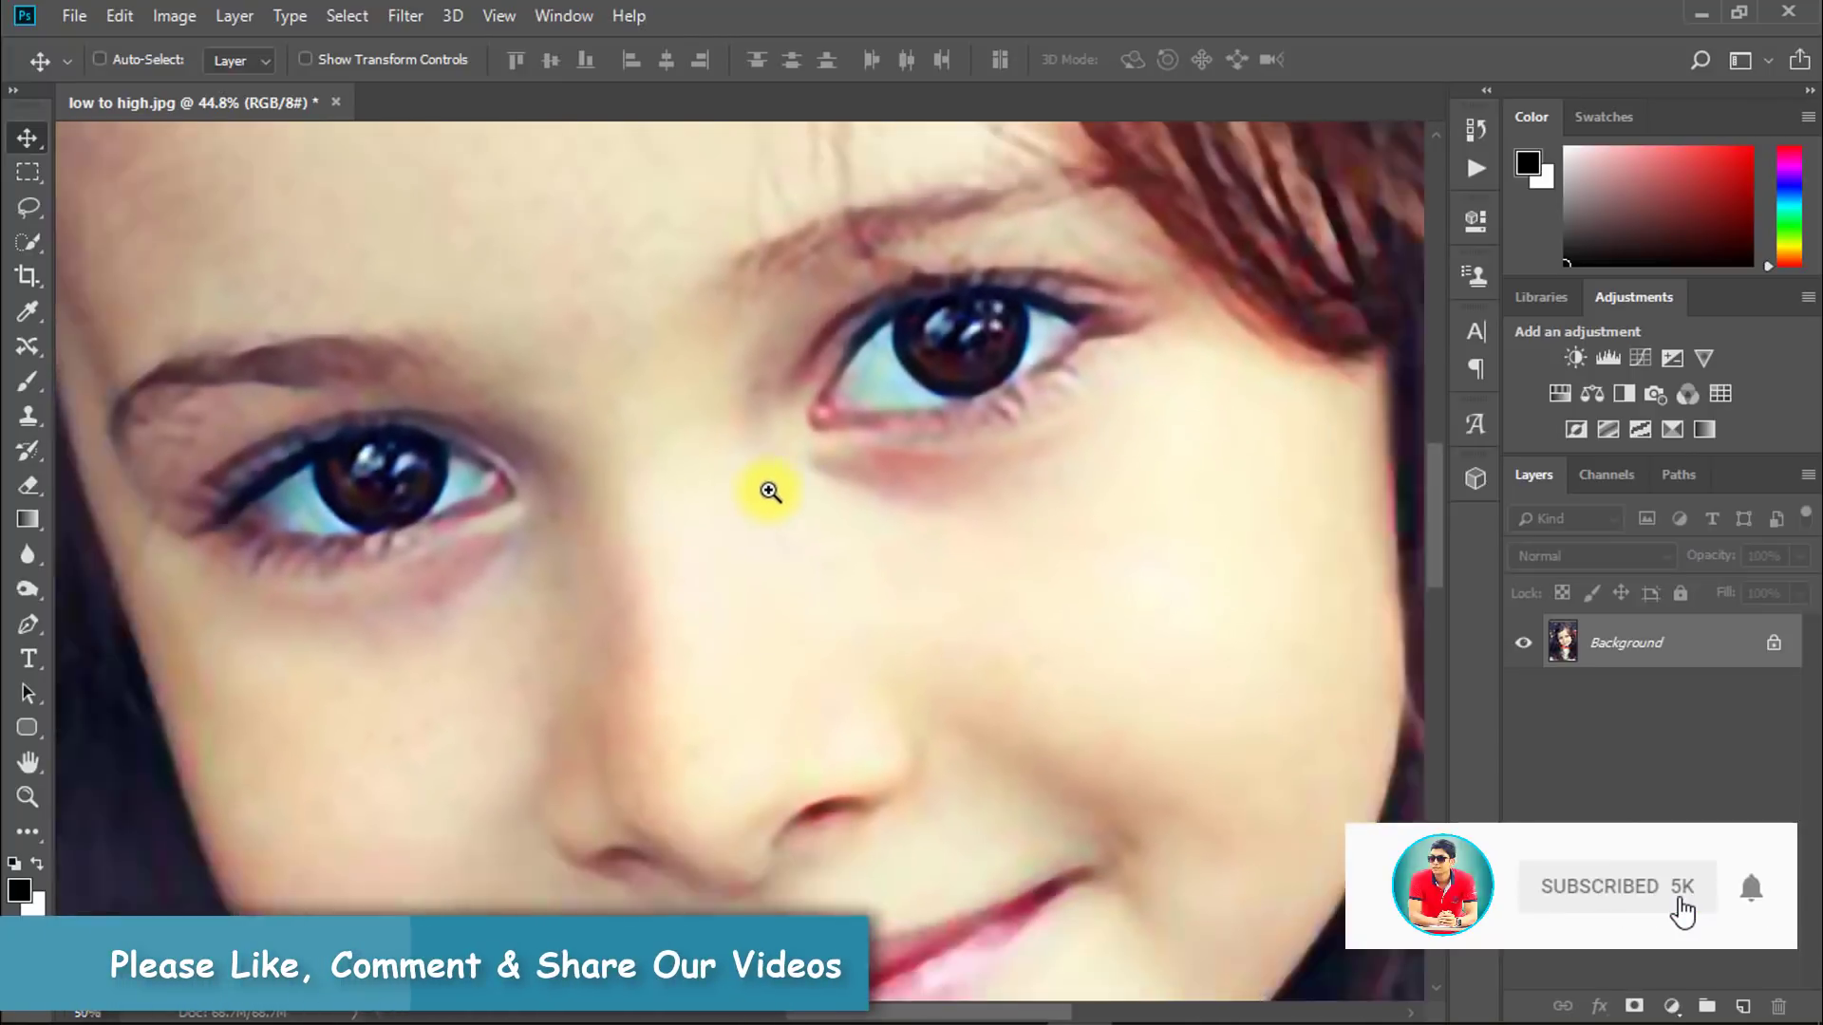
pyautogui.scroll(-1, 790, 481)
pyautogui.scroll(-1, 769, 473)
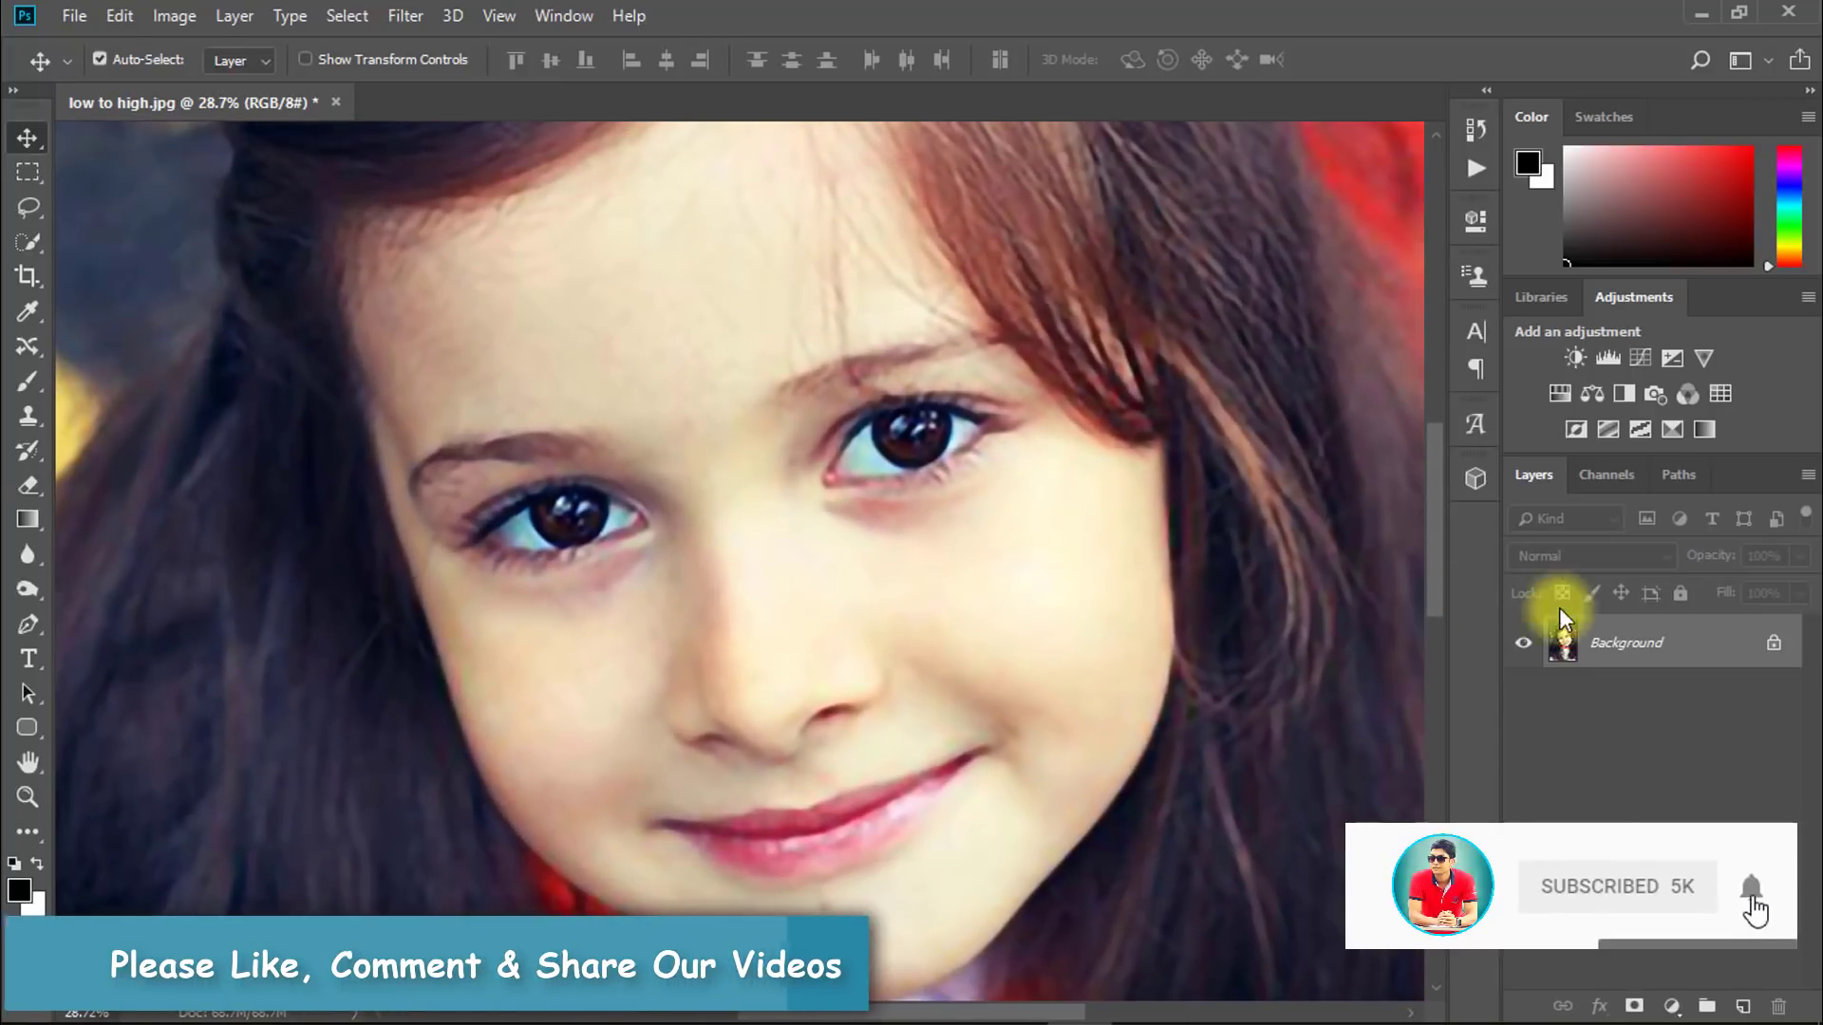
# Duplicate the Background into Layer 1 and preview Surface Blur on the face
pyautogui.hotkey('ctrl', 'j')
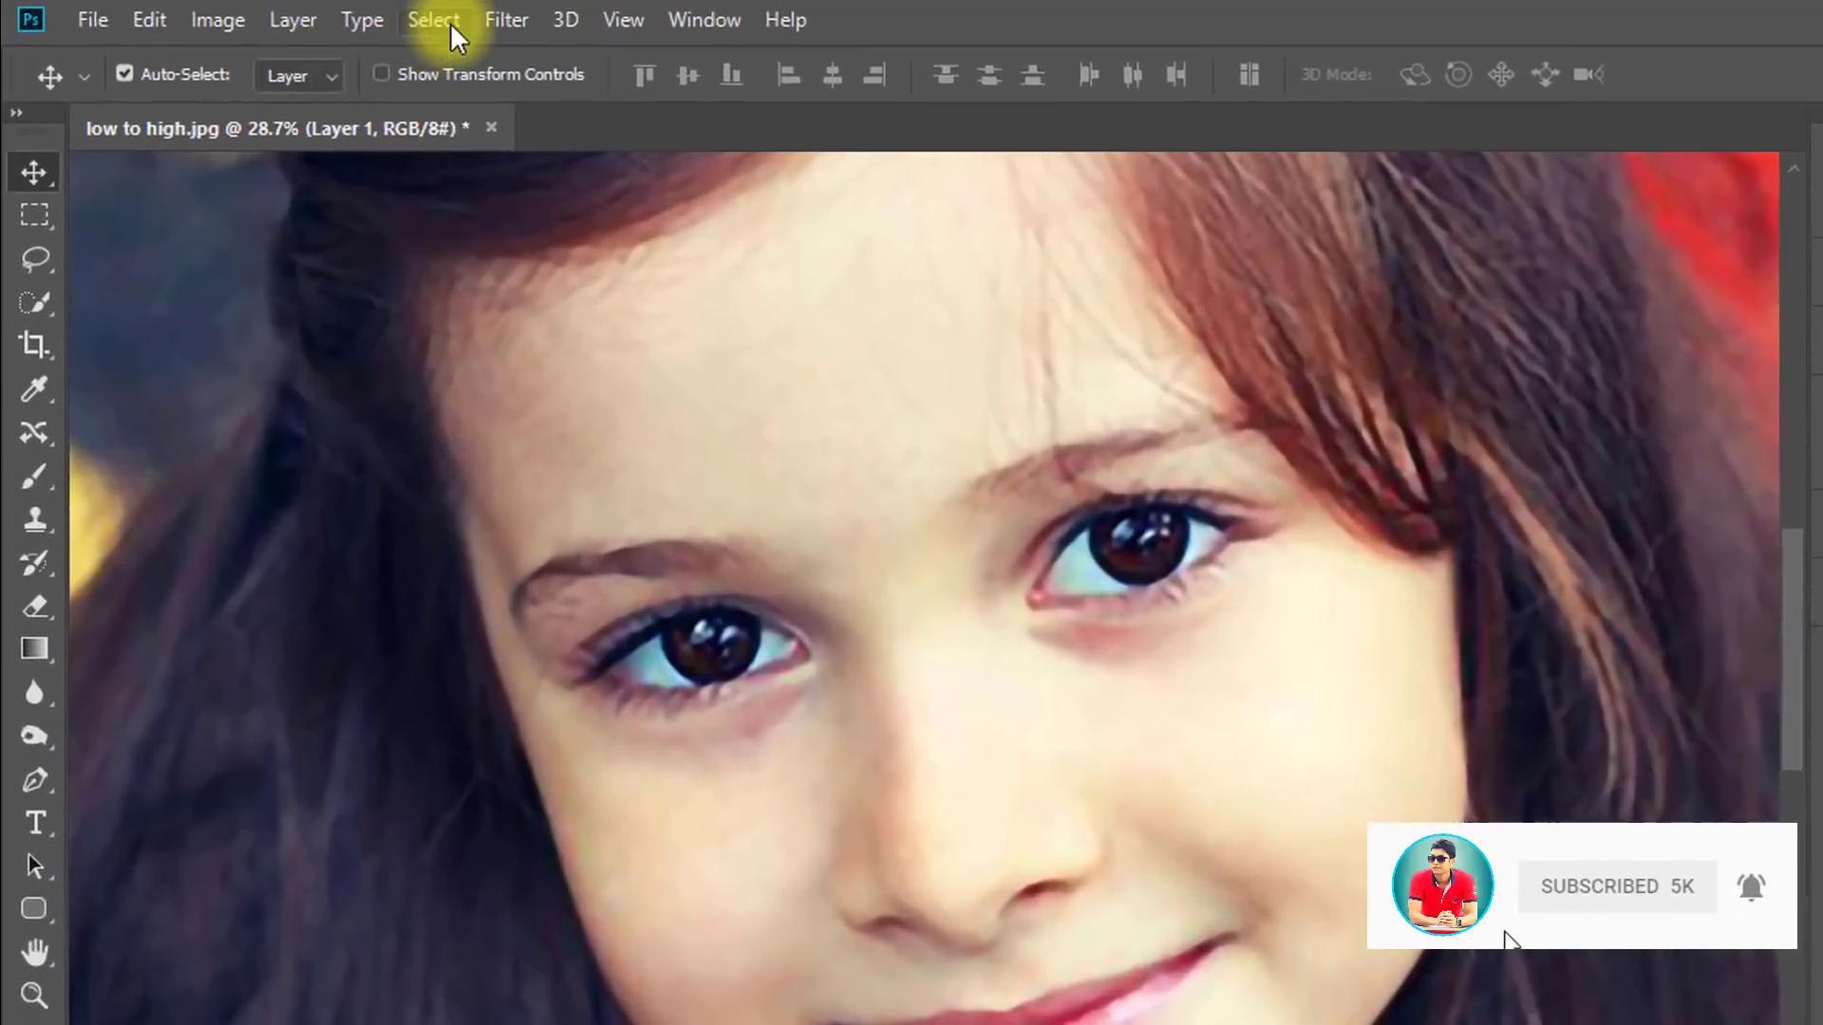
pyautogui.click(407, 16)
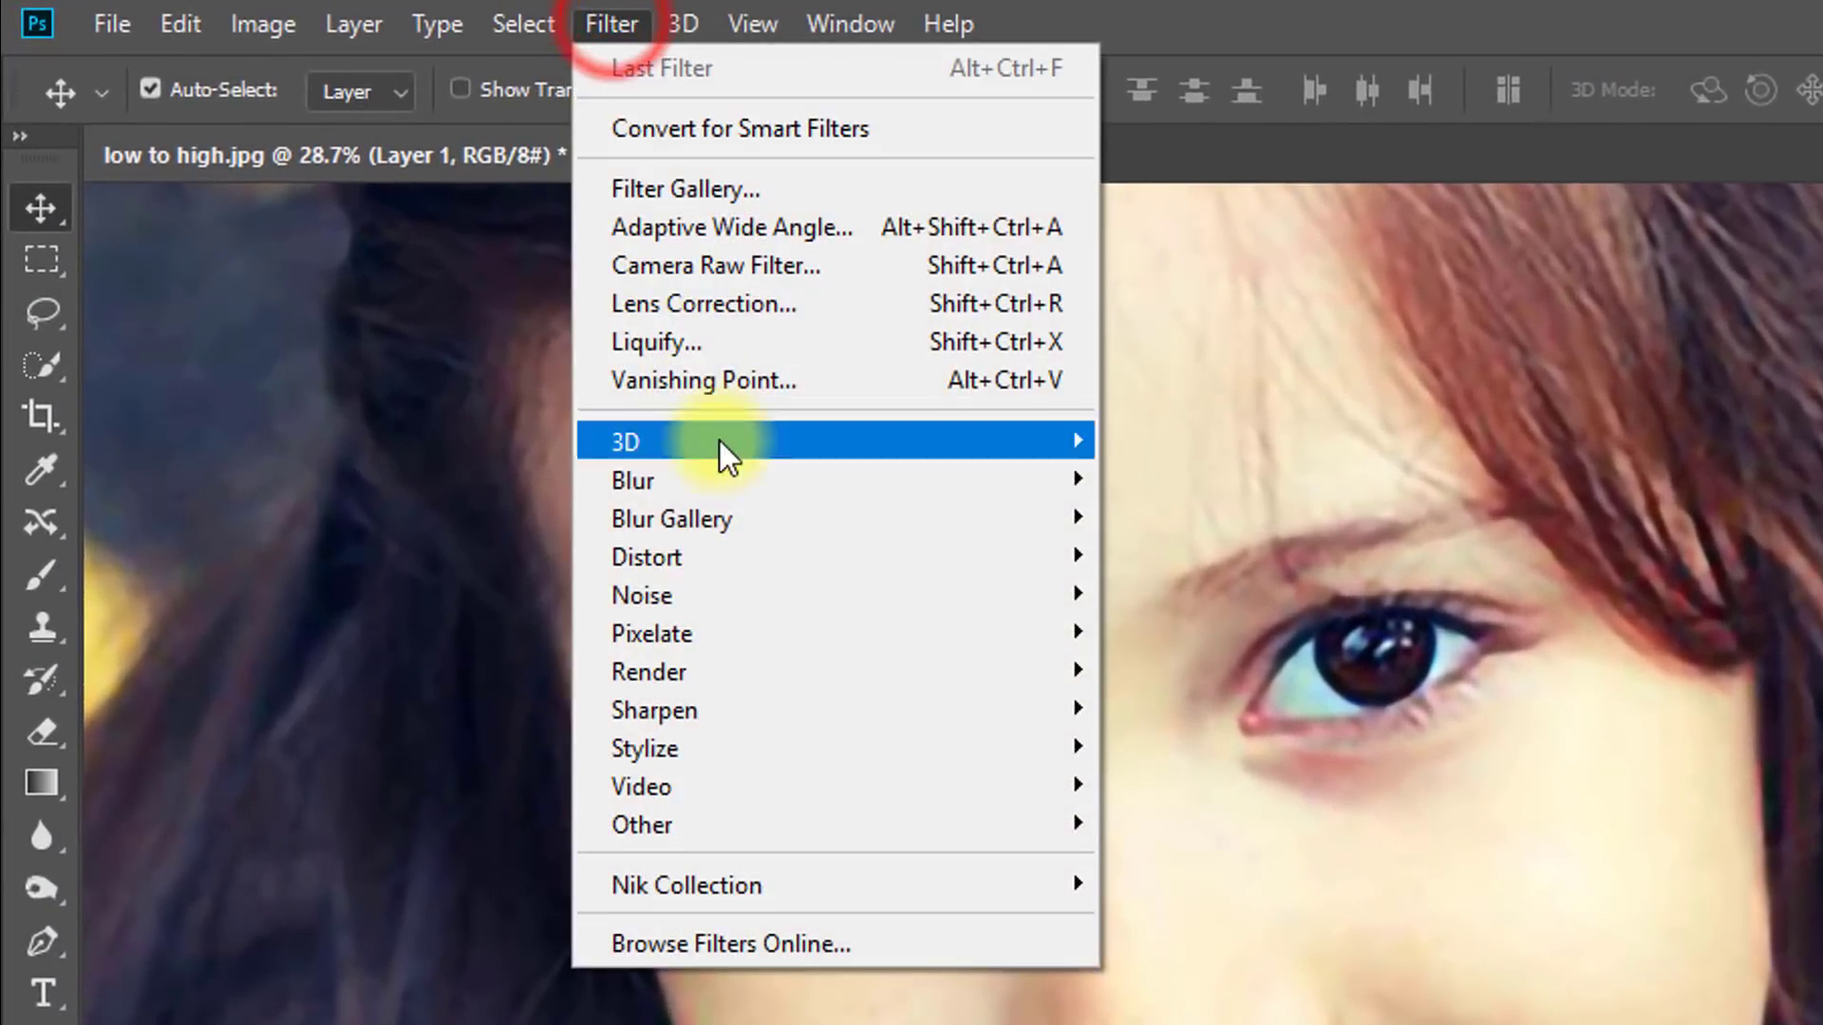
pyautogui.moveTo(633, 480)
pyautogui.click(1225, 862)
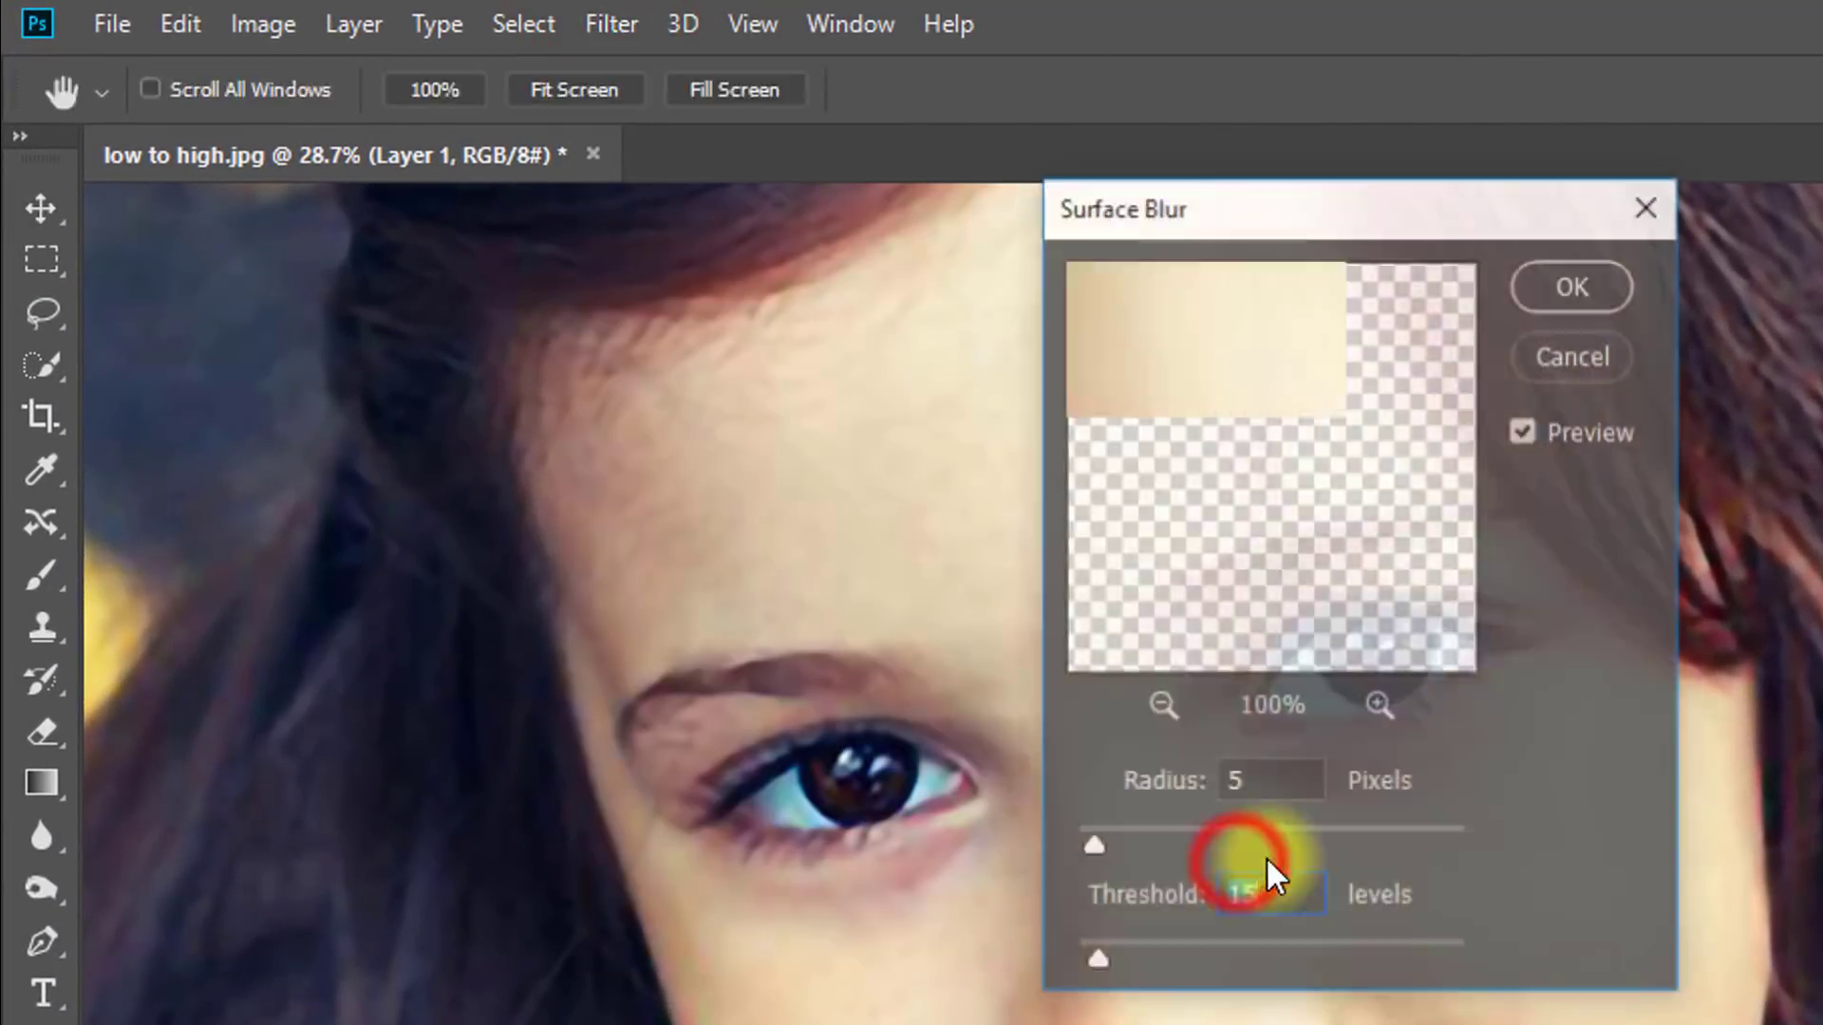
pyautogui.click(1258, 456)
pyautogui.click(1162, 705)
pyautogui.moveTo(1299, 464)
pyautogui.mouseDown()
pyautogui.moveTo(1397, 336)
pyautogui.moveTo(1295, 518)
pyautogui.mouseUp()
pyautogui.moveTo(1301, 356)
pyautogui.mouseDown()
pyautogui.moveTo(1234, 428)
pyautogui.moveTo(1301, 525)
pyautogui.mouseUp()
# Apply Surface Blur with radius 20 and threshold 15 to Layer 1
pyautogui.moveTo(1096, 846); pyautogui.dragTo(1136, 847)
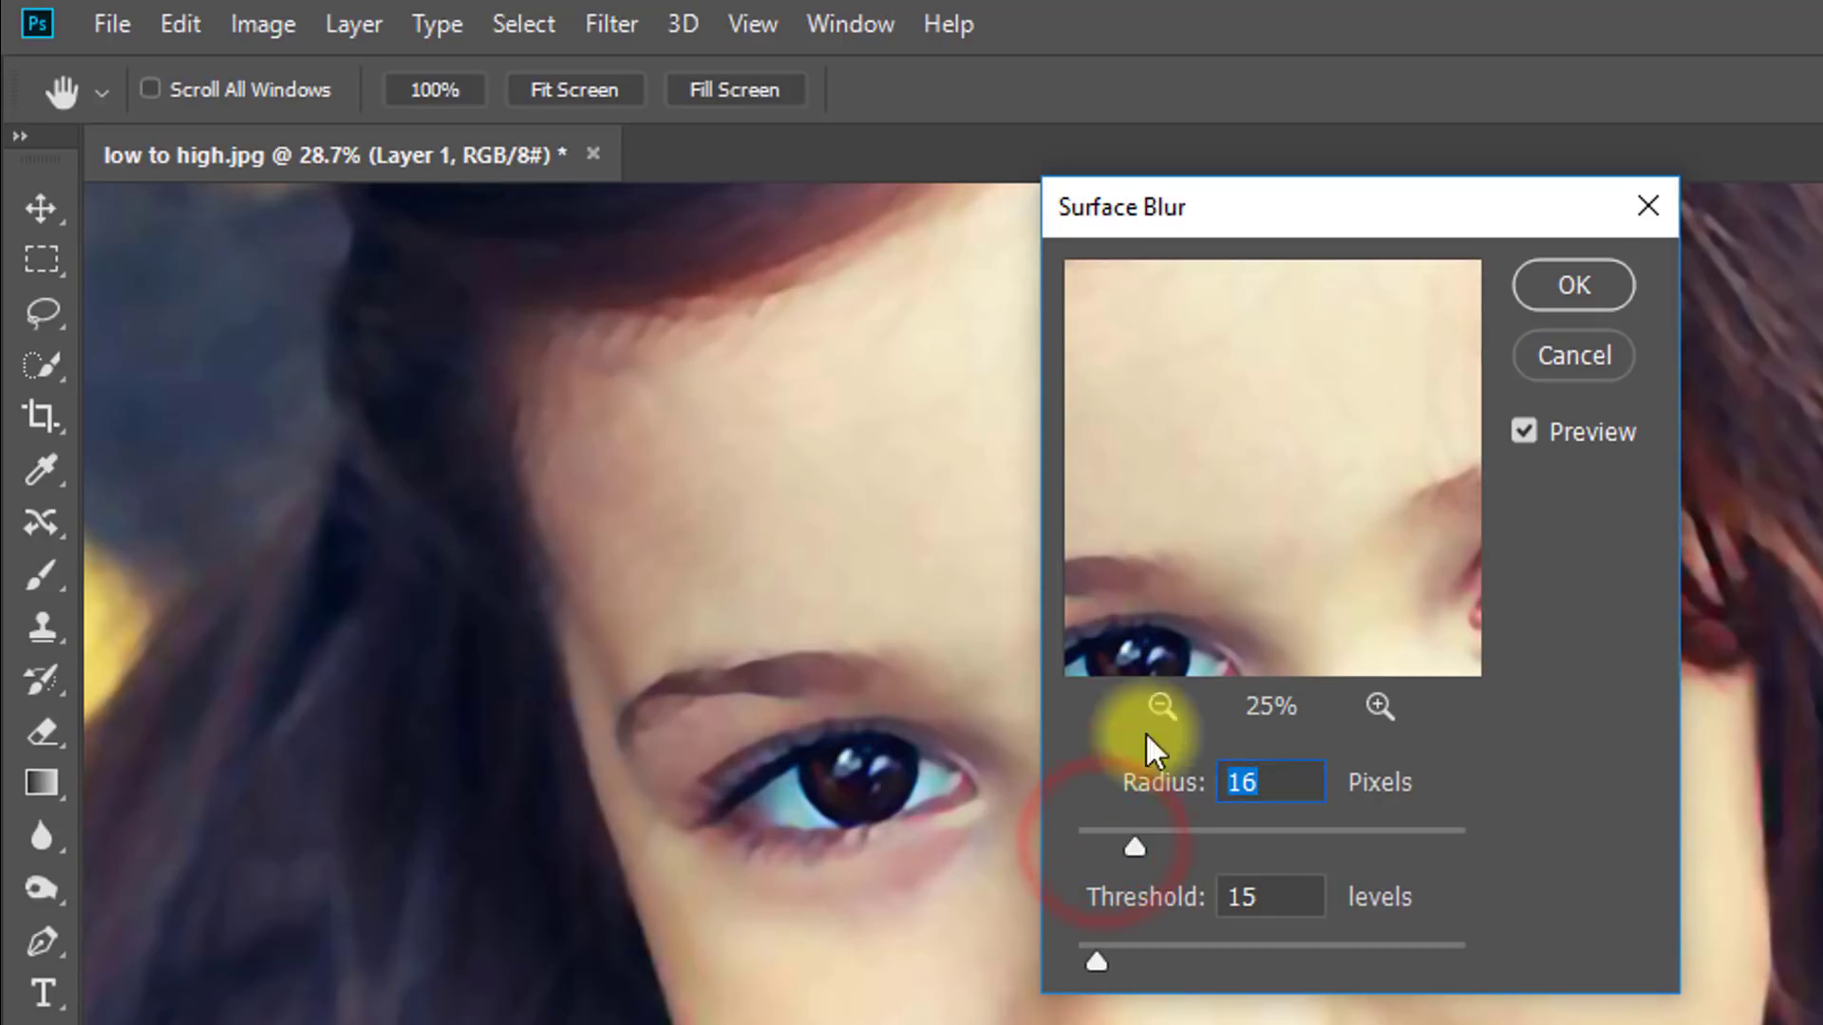
pyautogui.click(1159, 709)
pyautogui.click(1210, 530)
pyautogui.moveTo(1135, 846); pyautogui.dragTo(1190, 852)
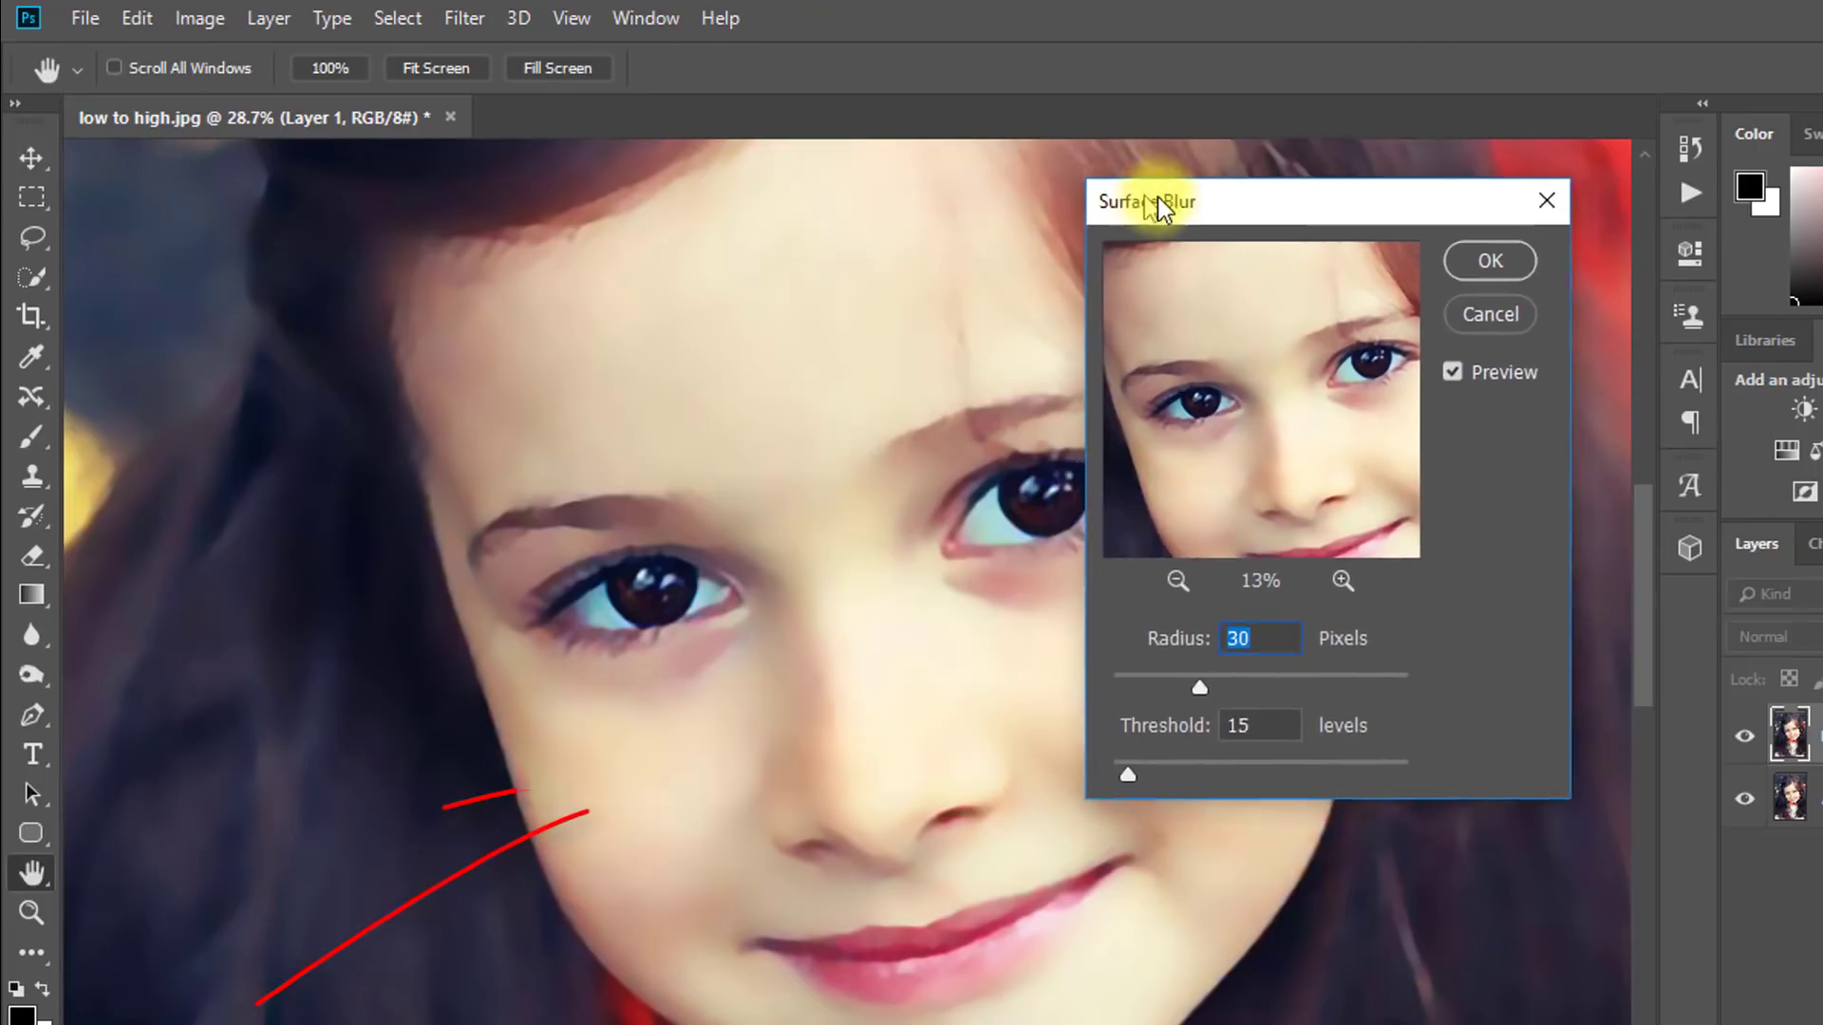
pyautogui.moveTo(1157, 202); pyautogui.dragTo(1285, 219)
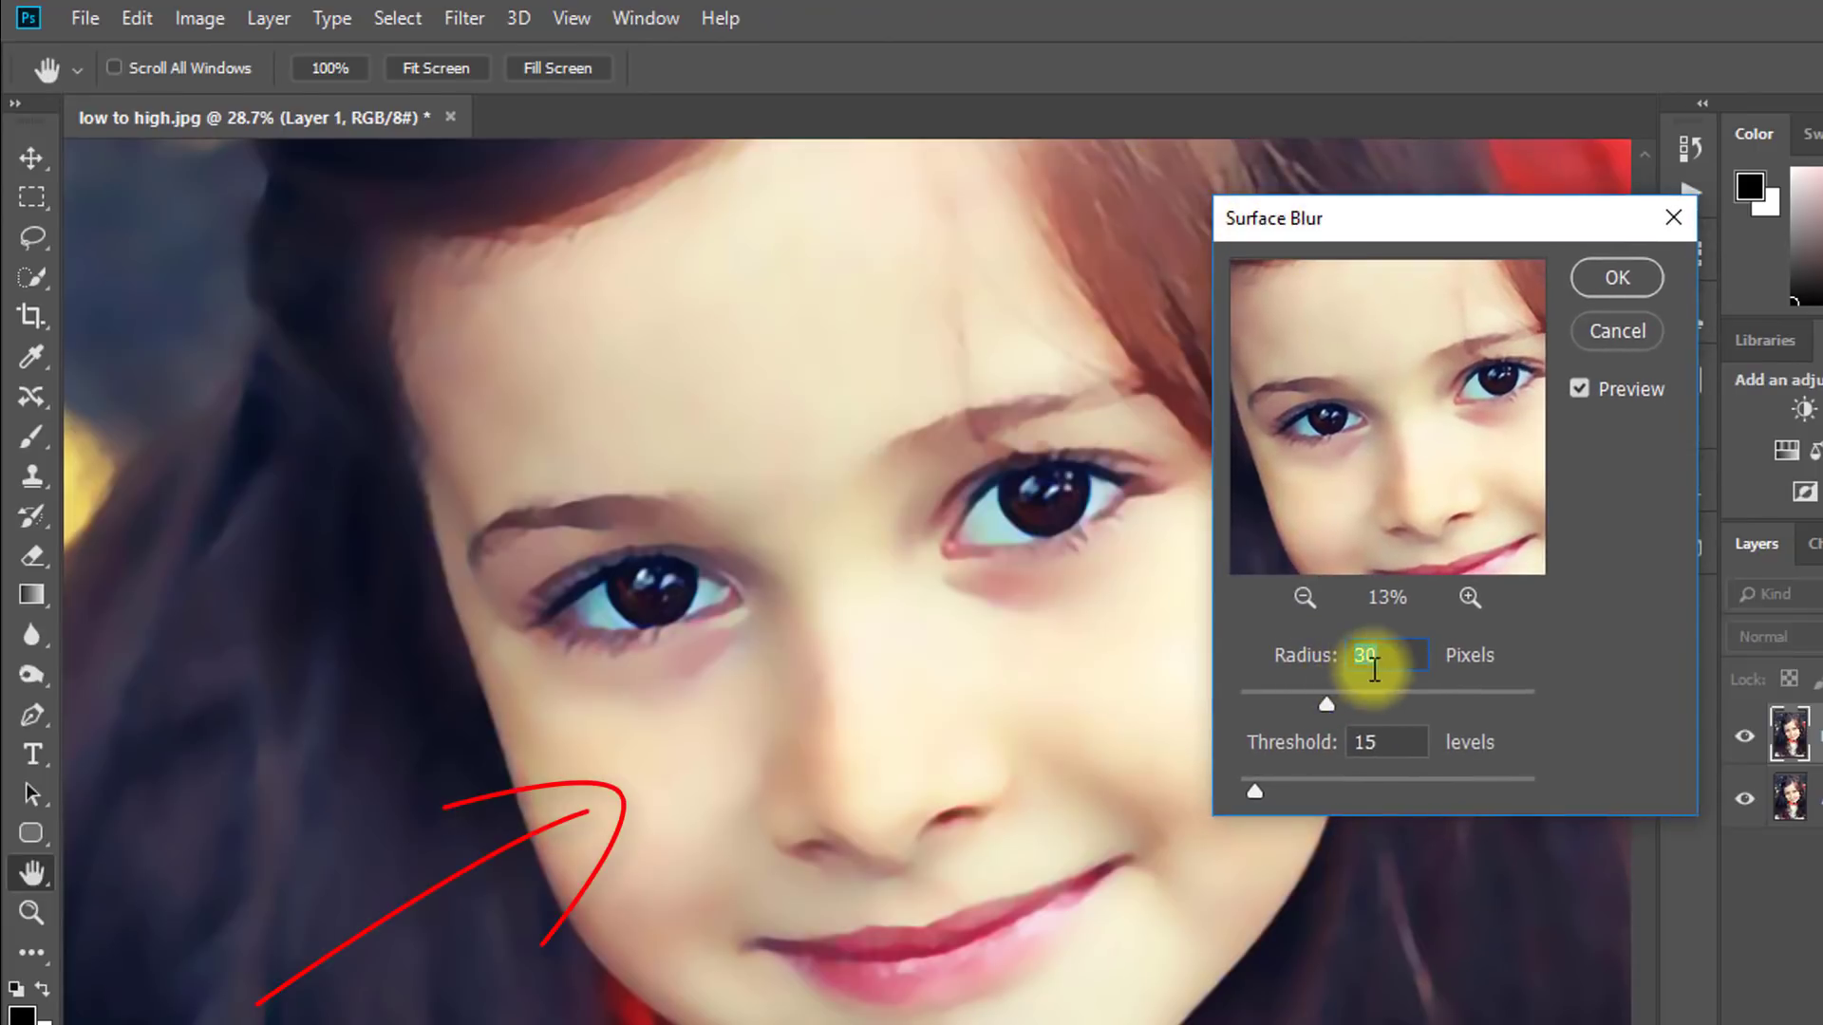
pyautogui.write('20')
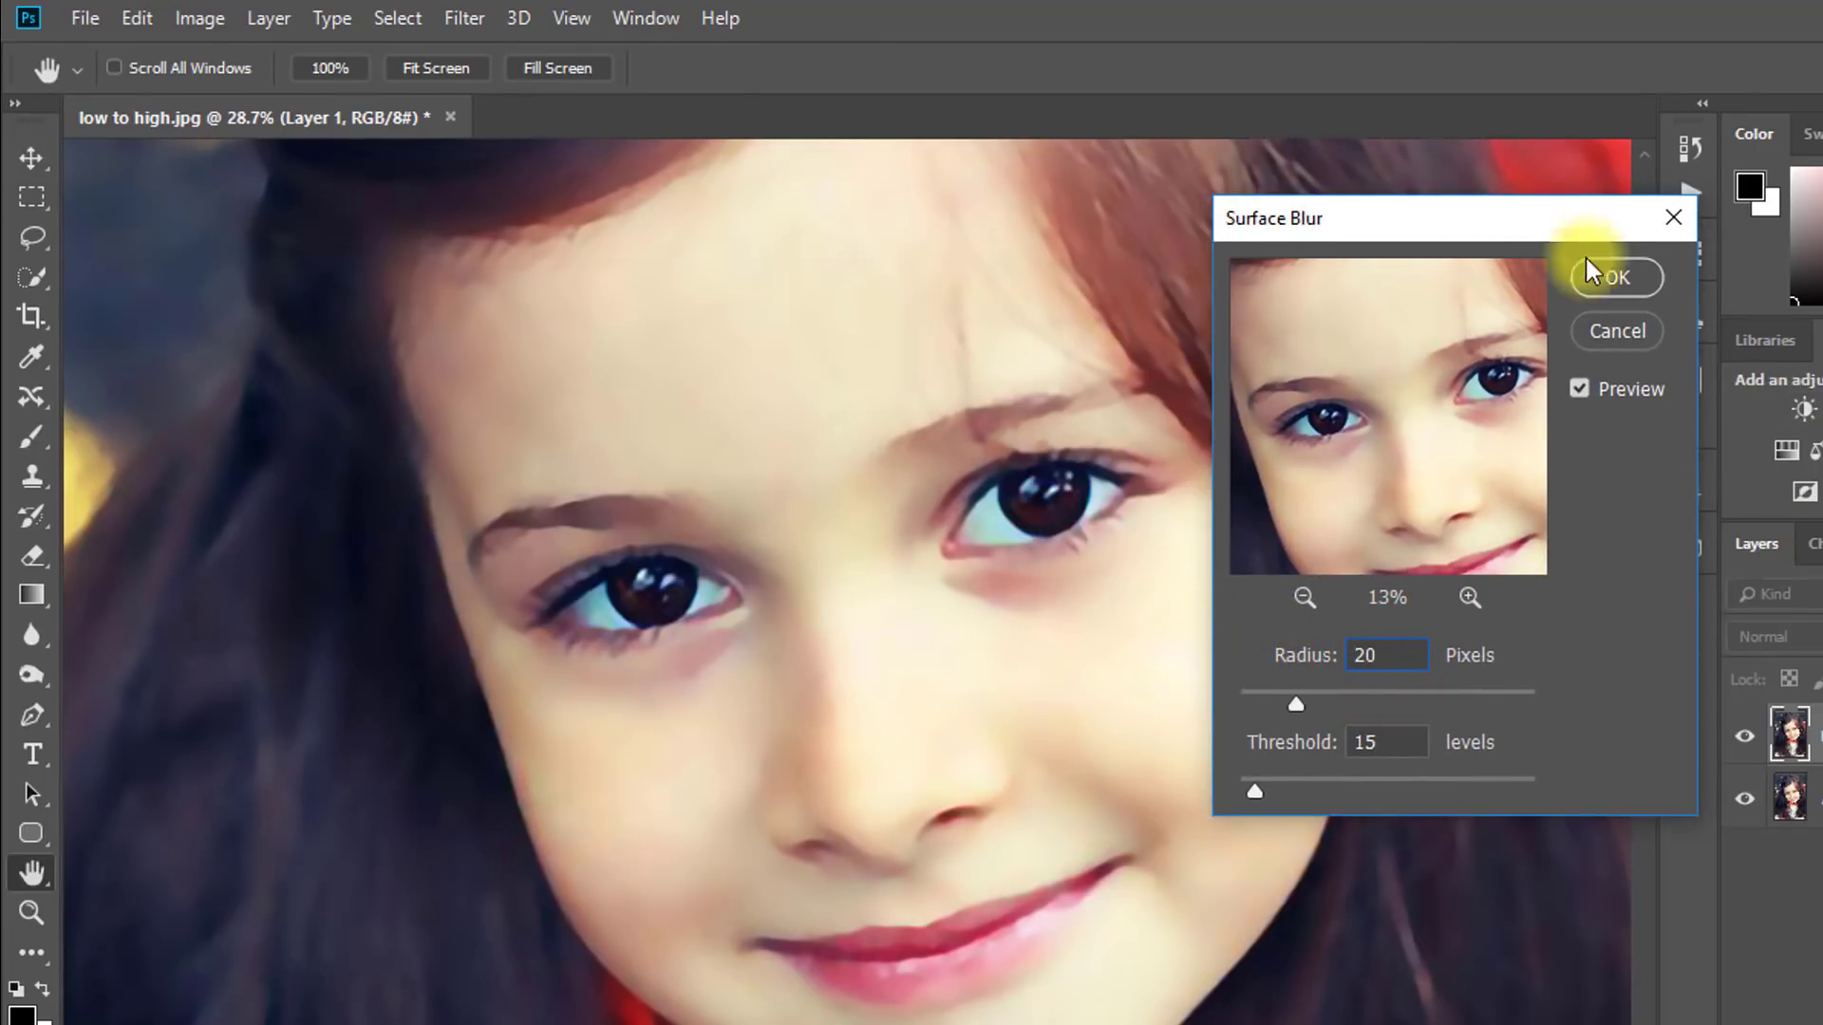
pyautogui.click(1593, 276)
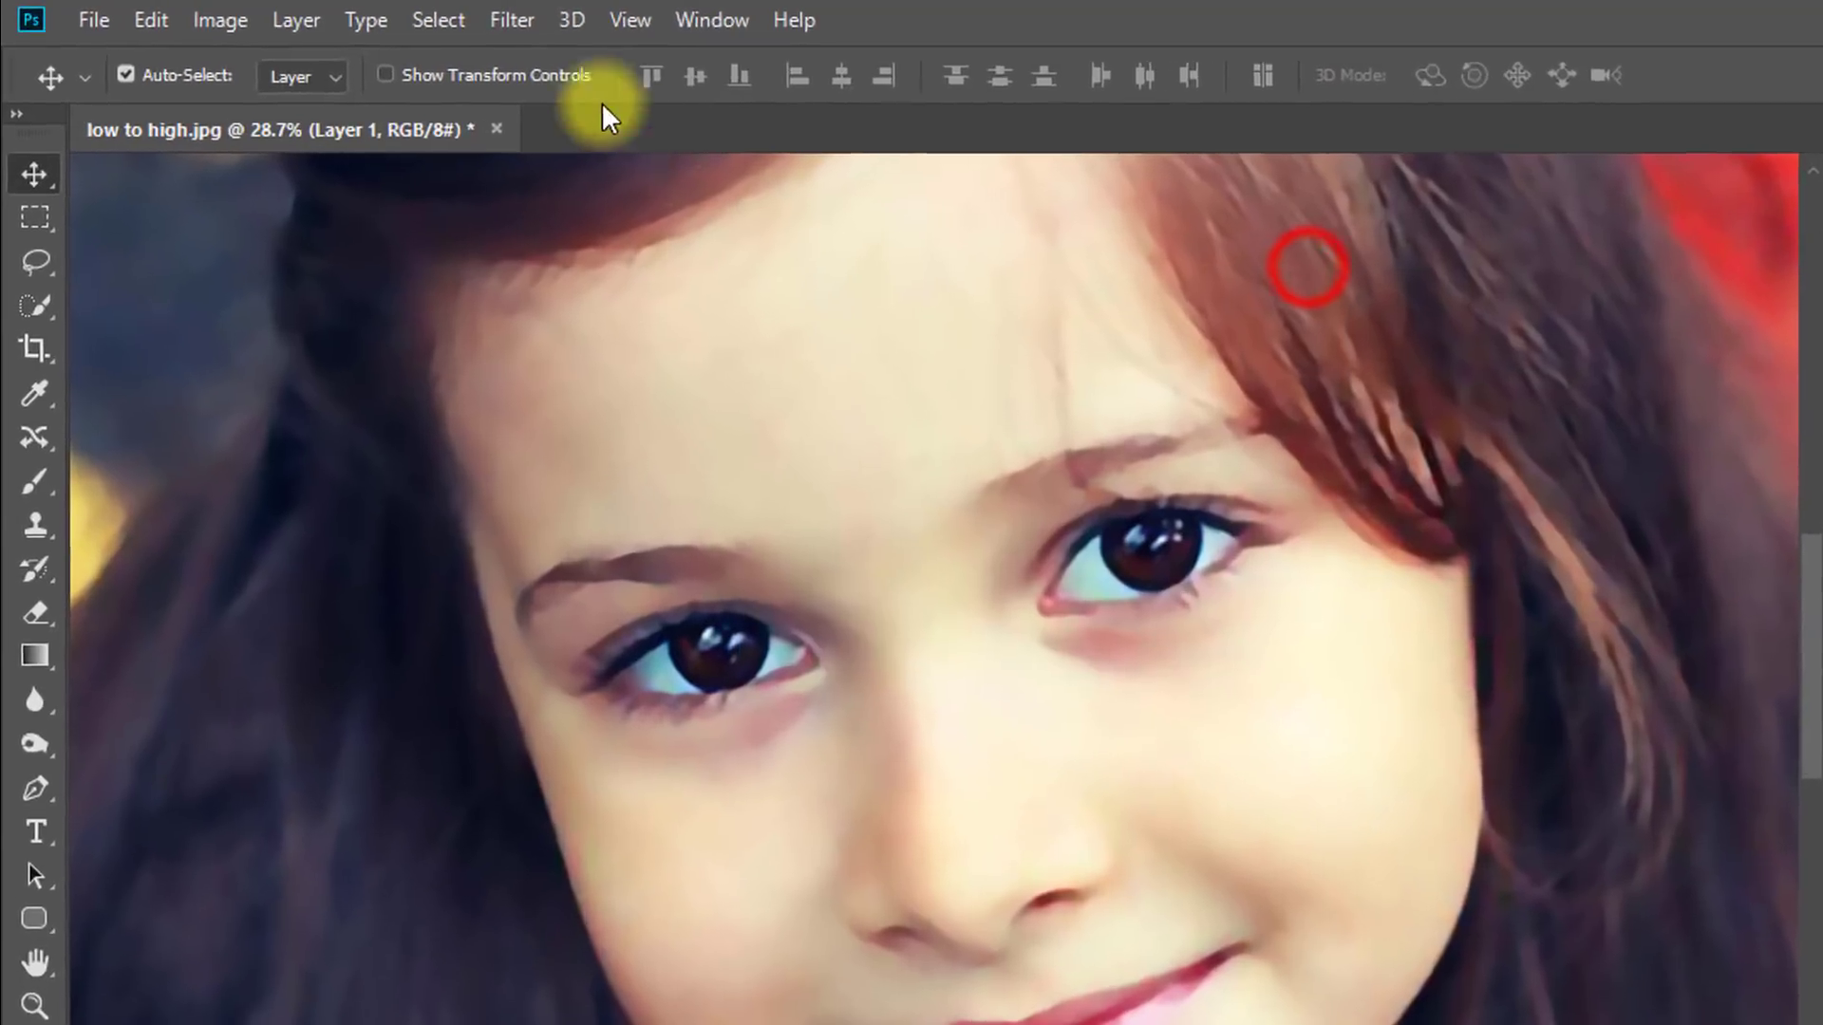
# Set the Smart Sharpen radius to 3 px, previewing the eyes and nose
pyautogui.click(464, 18)
pyautogui.moveTo(657, 710)
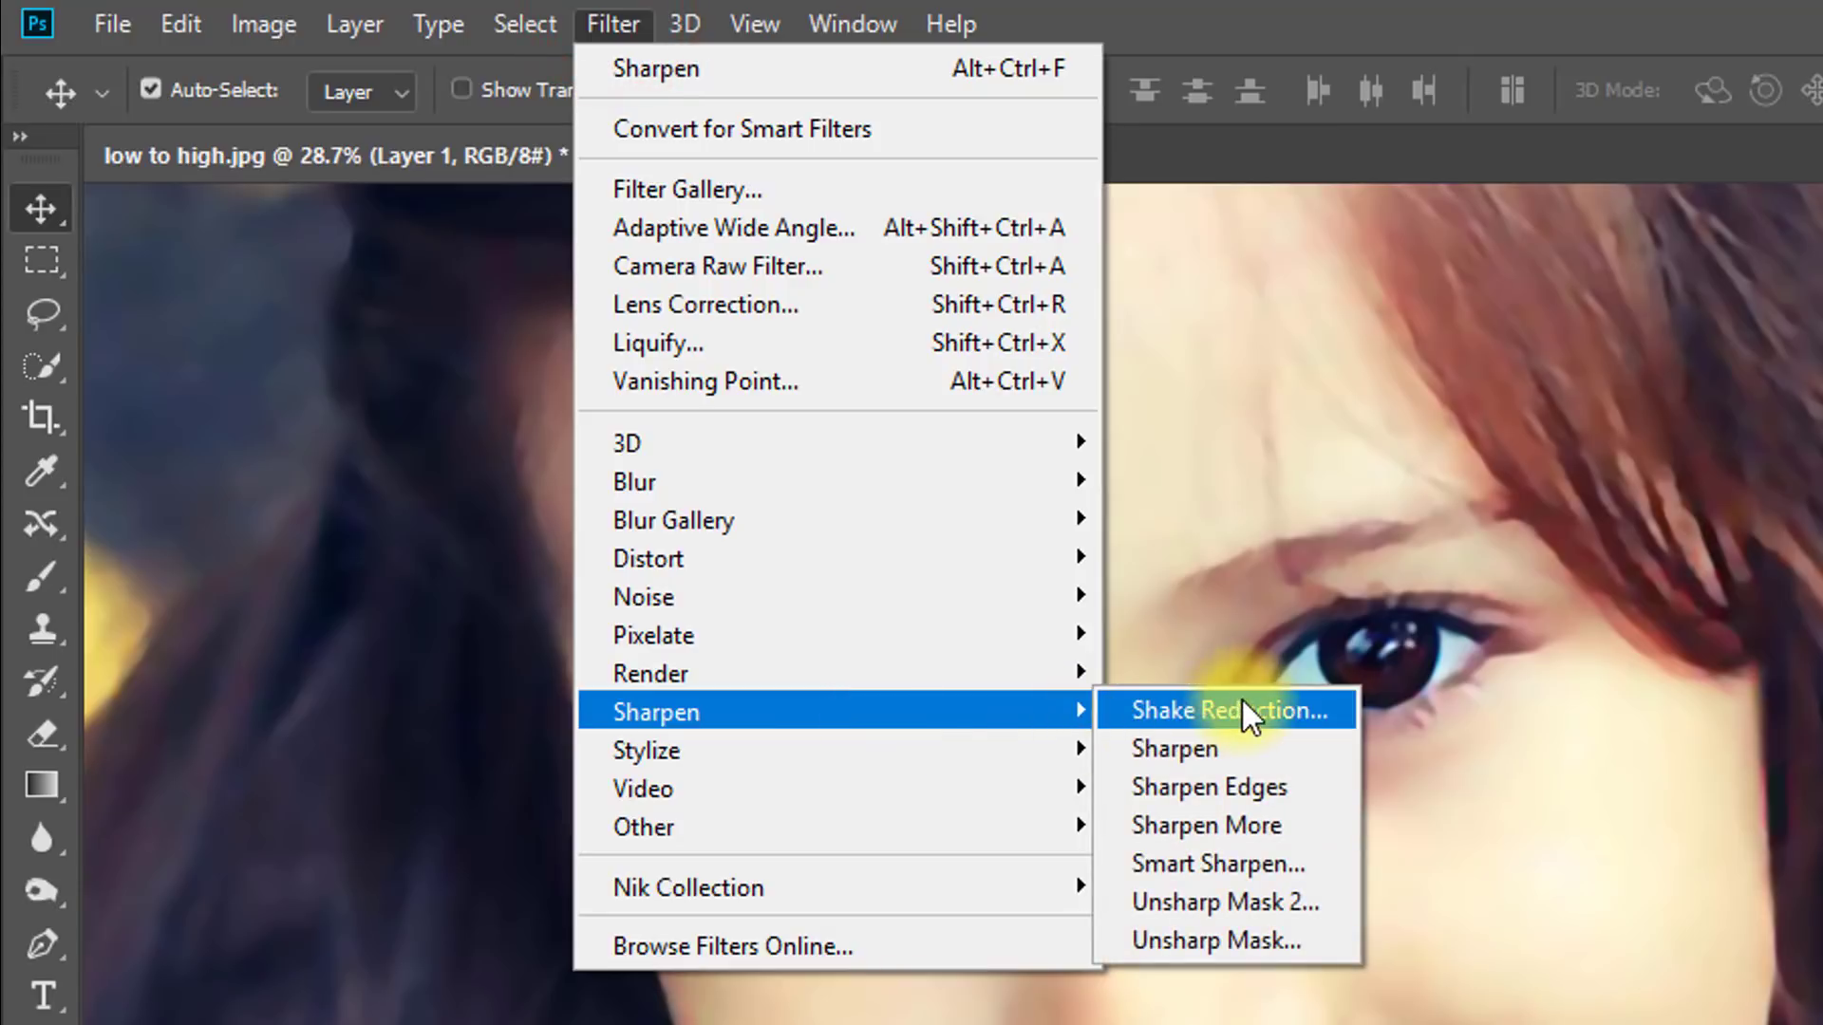
pyautogui.click(1226, 864)
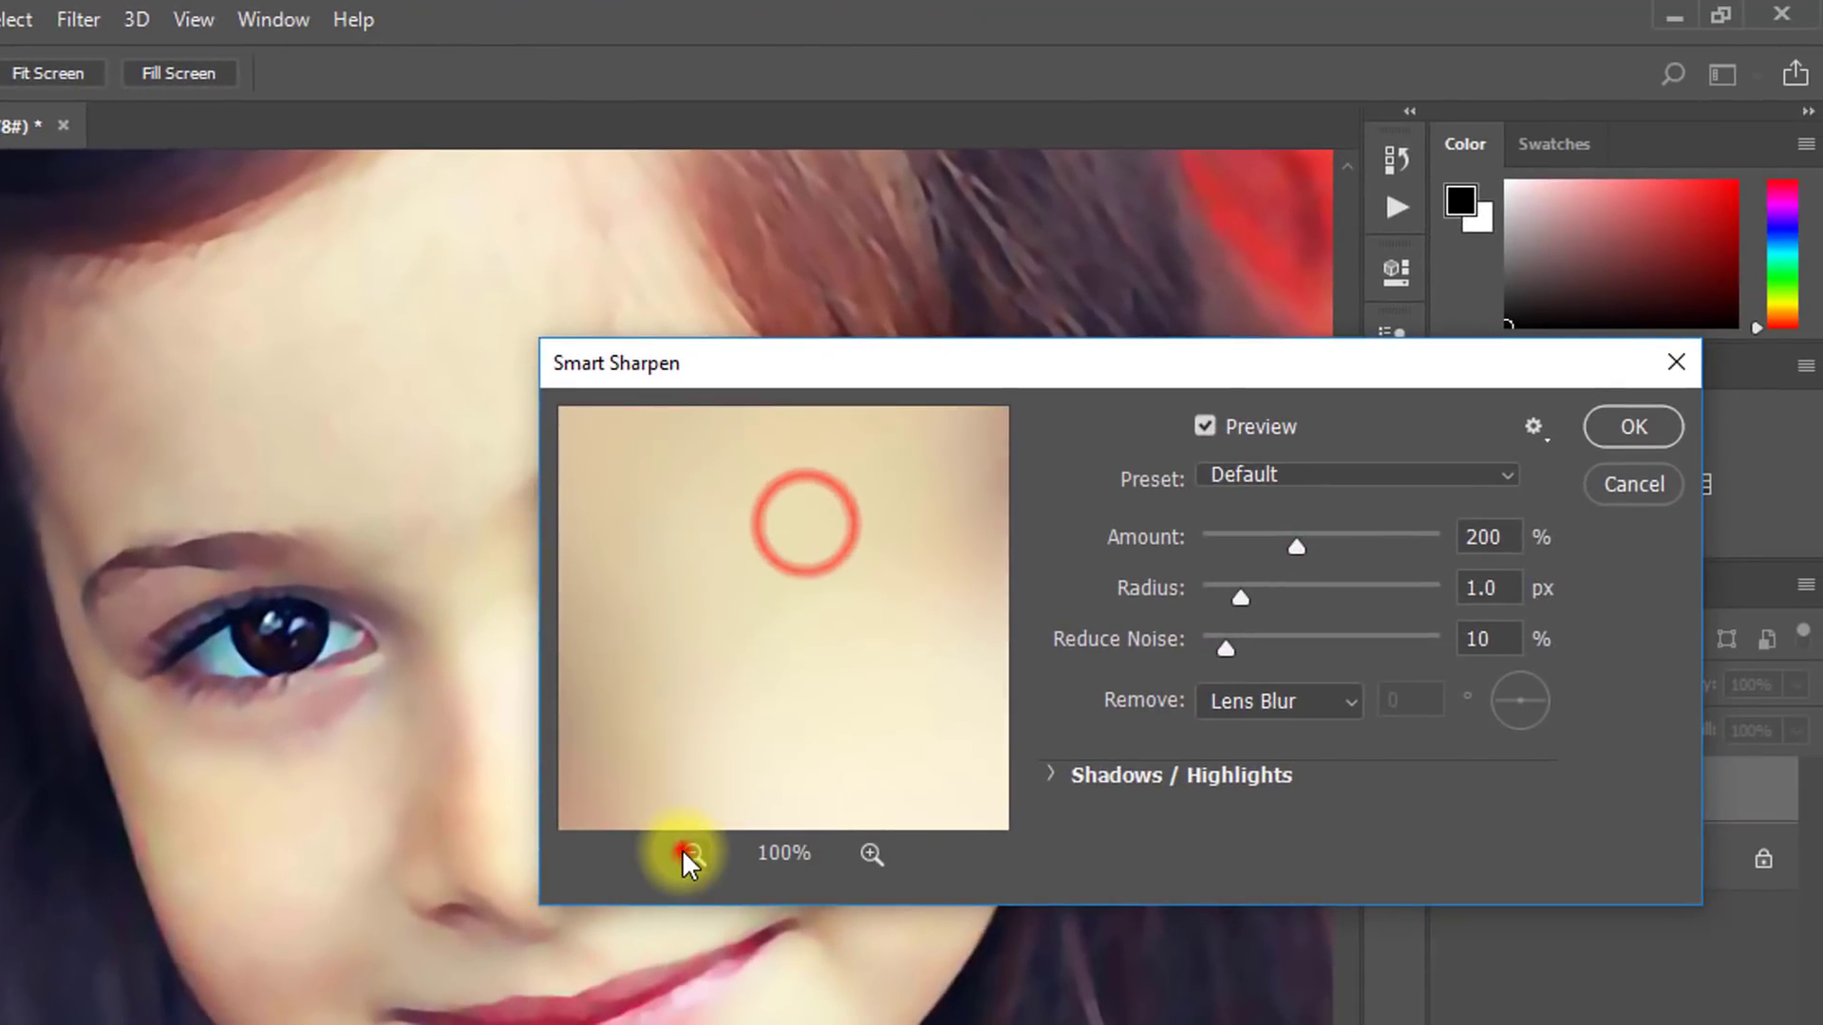
pyautogui.click(683, 852)
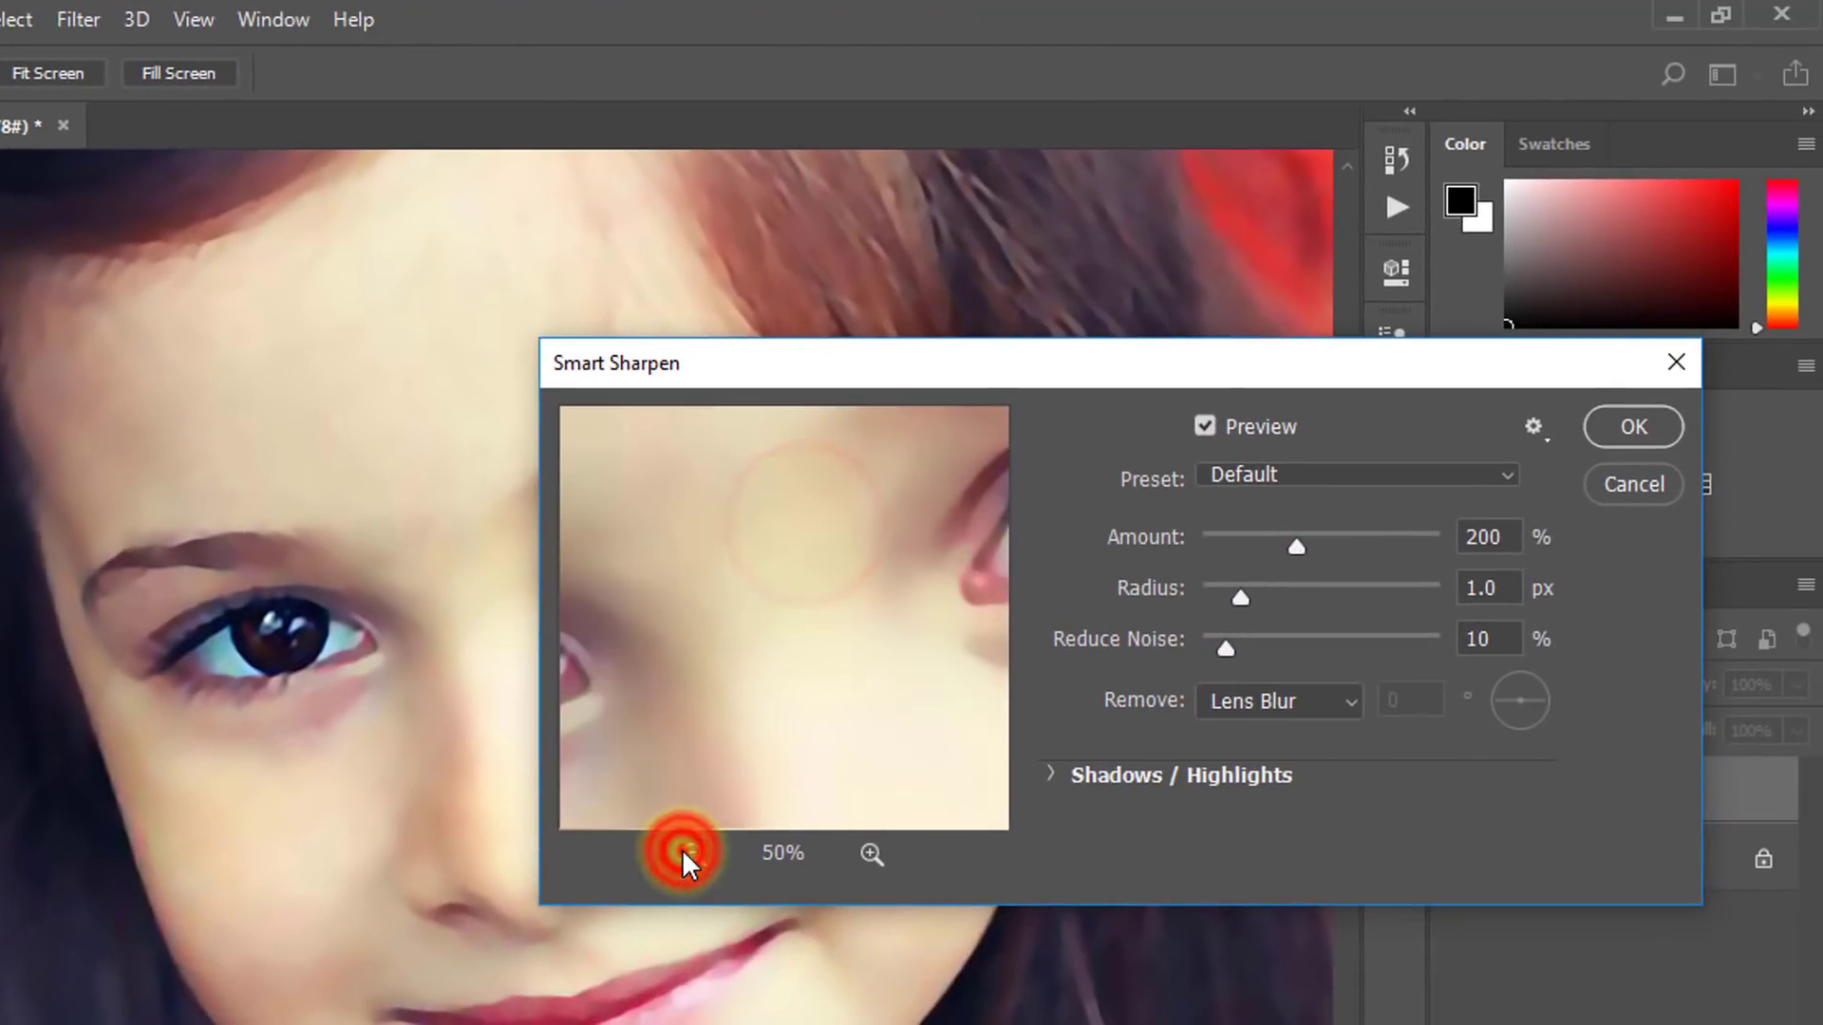
pyautogui.moveTo(720, 670); pyautogui.dragTo(725, 582)
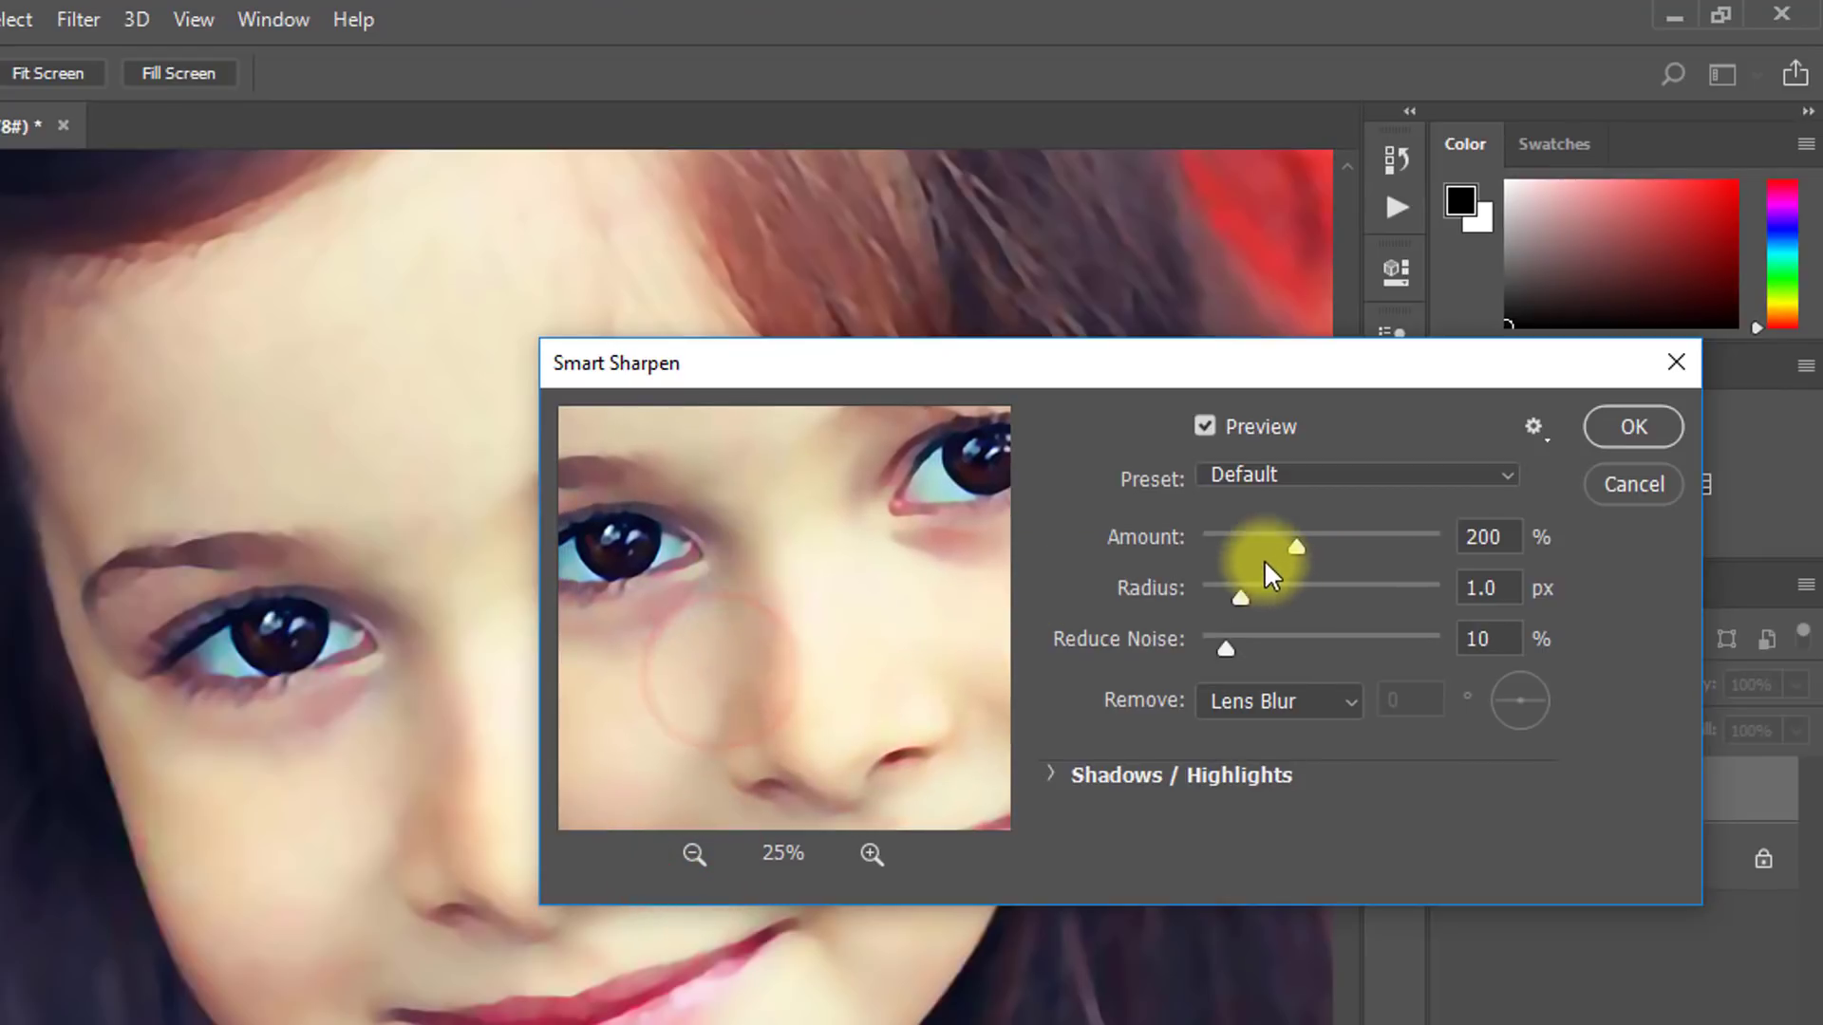
pyautogui.moveTo(1236, 598); pyautogui.dragTo(1277, 595)
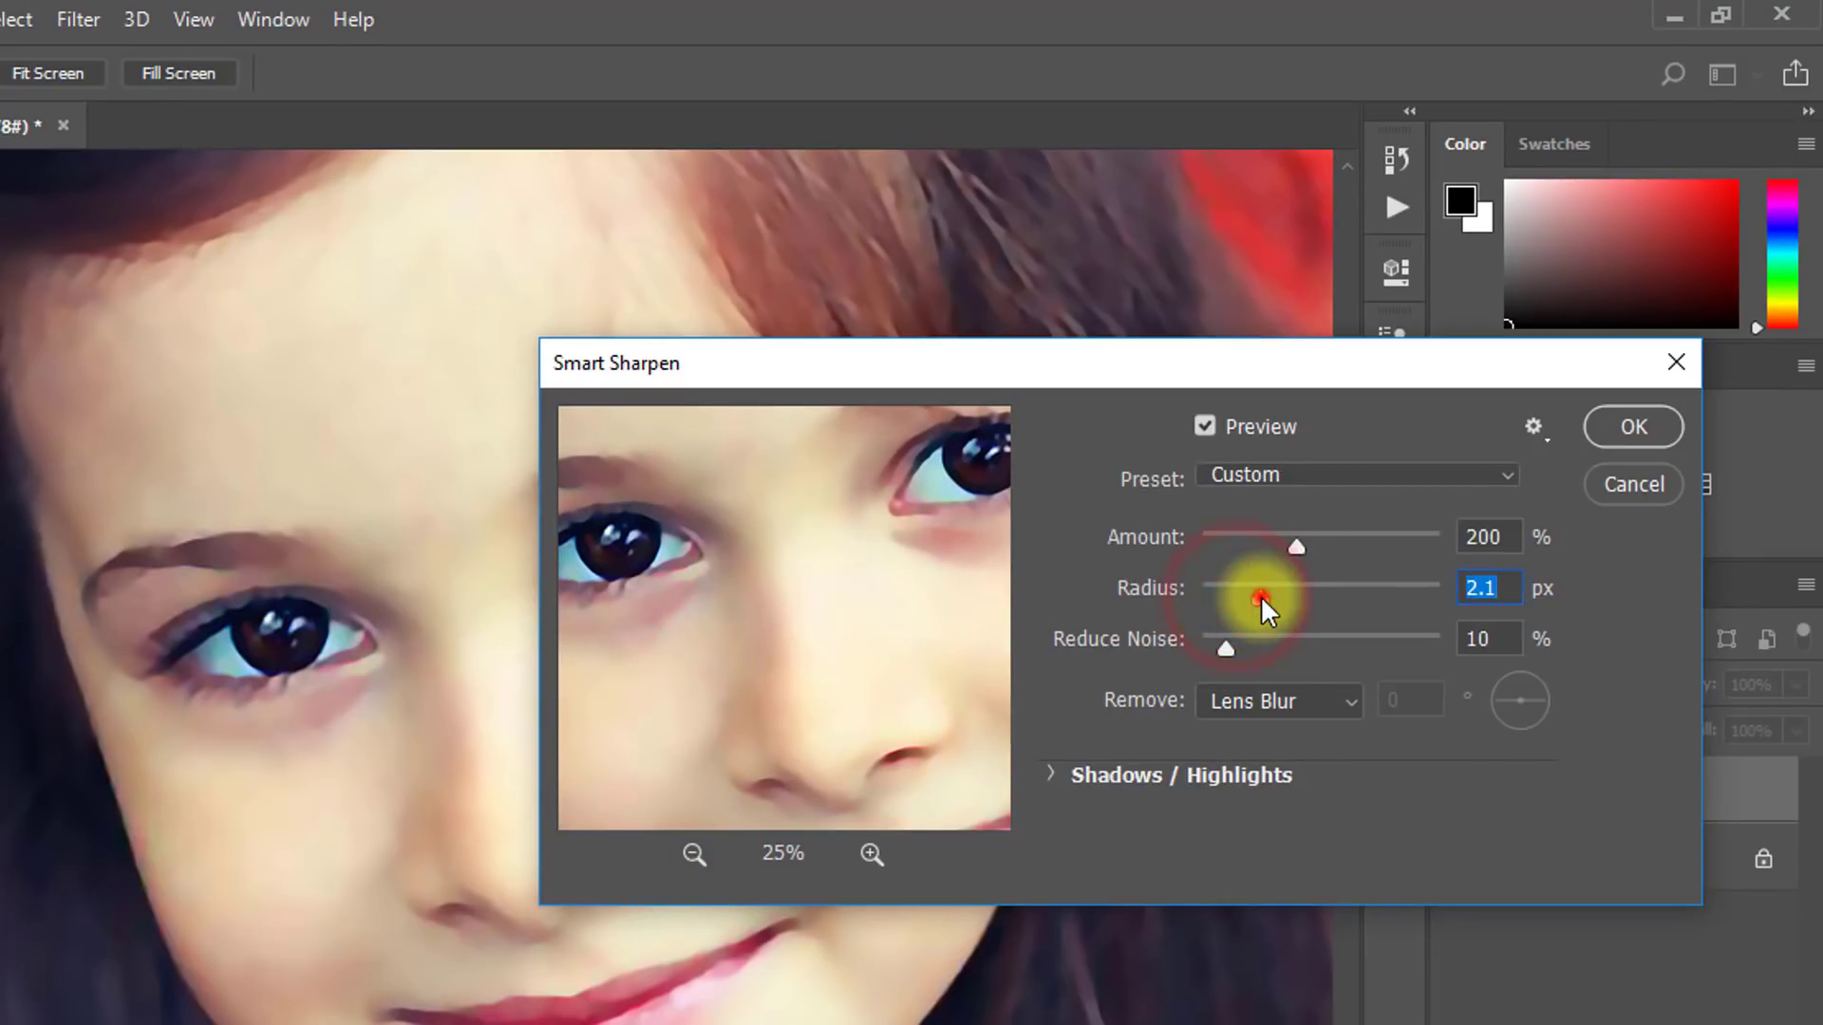
pyautogui.click(1485, 588)
pyautogui.write('3.2')
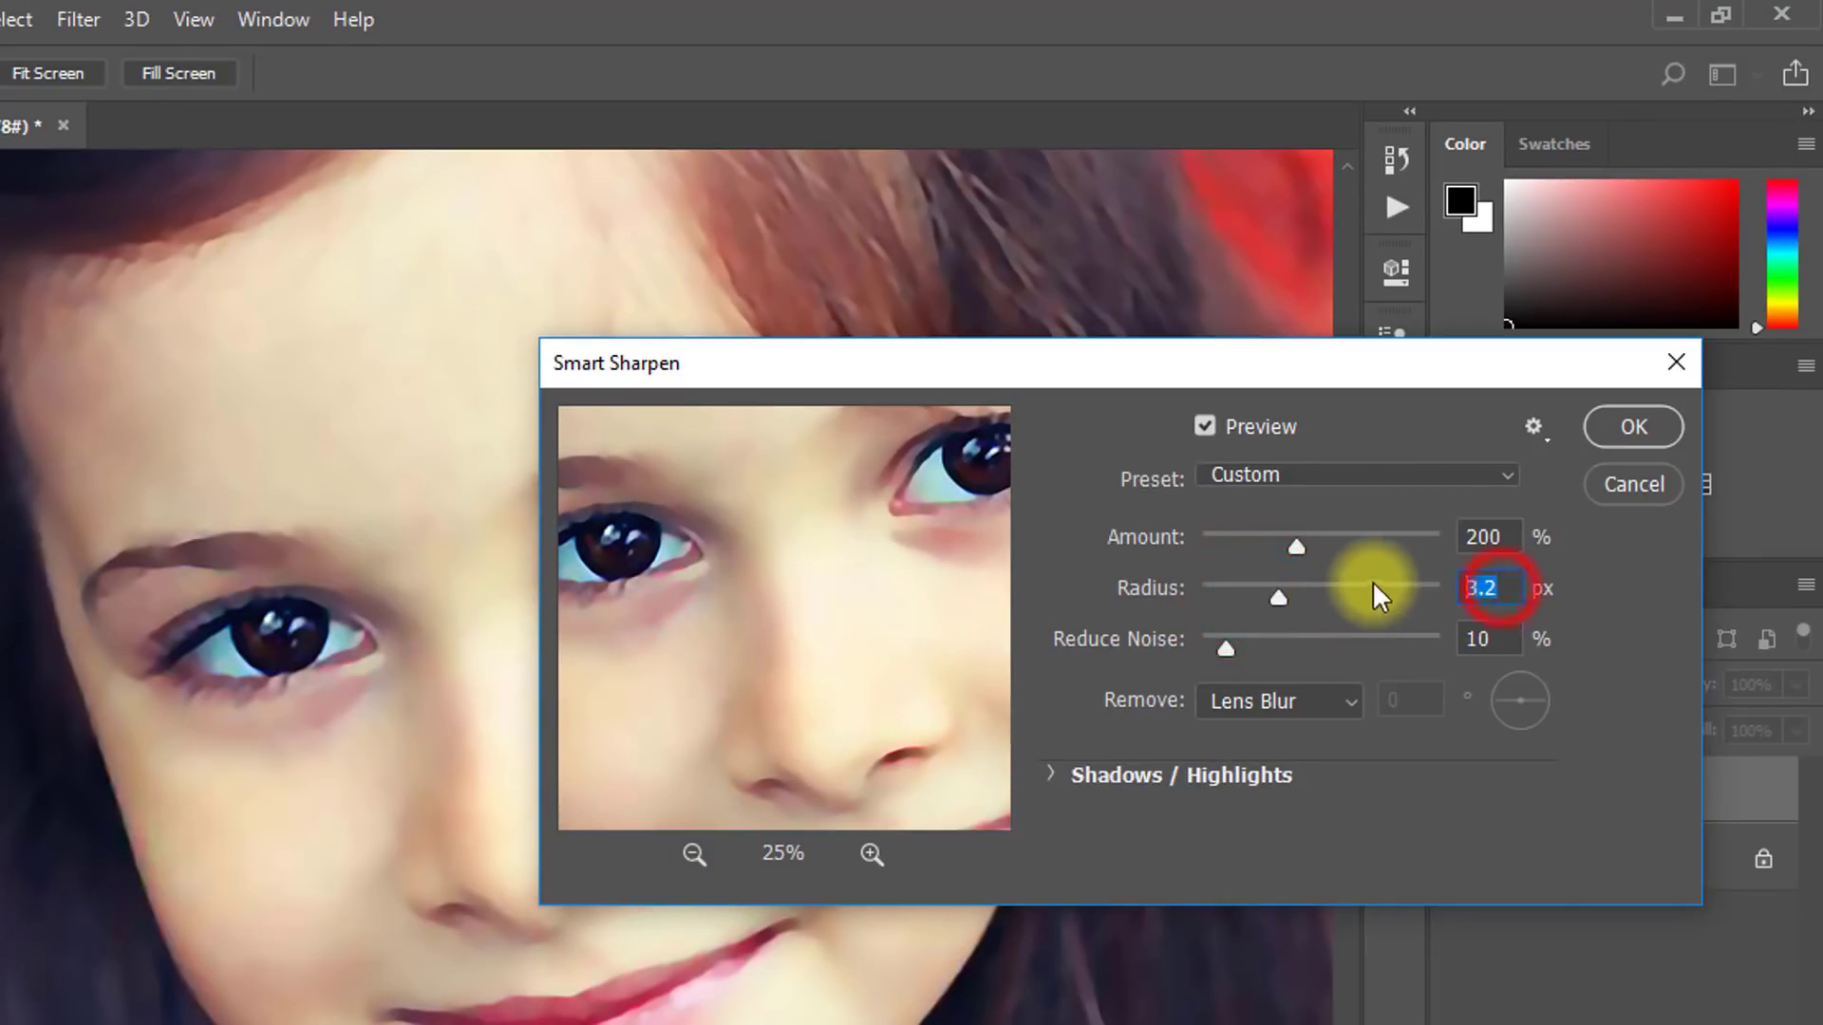
pyautogui.write('3')
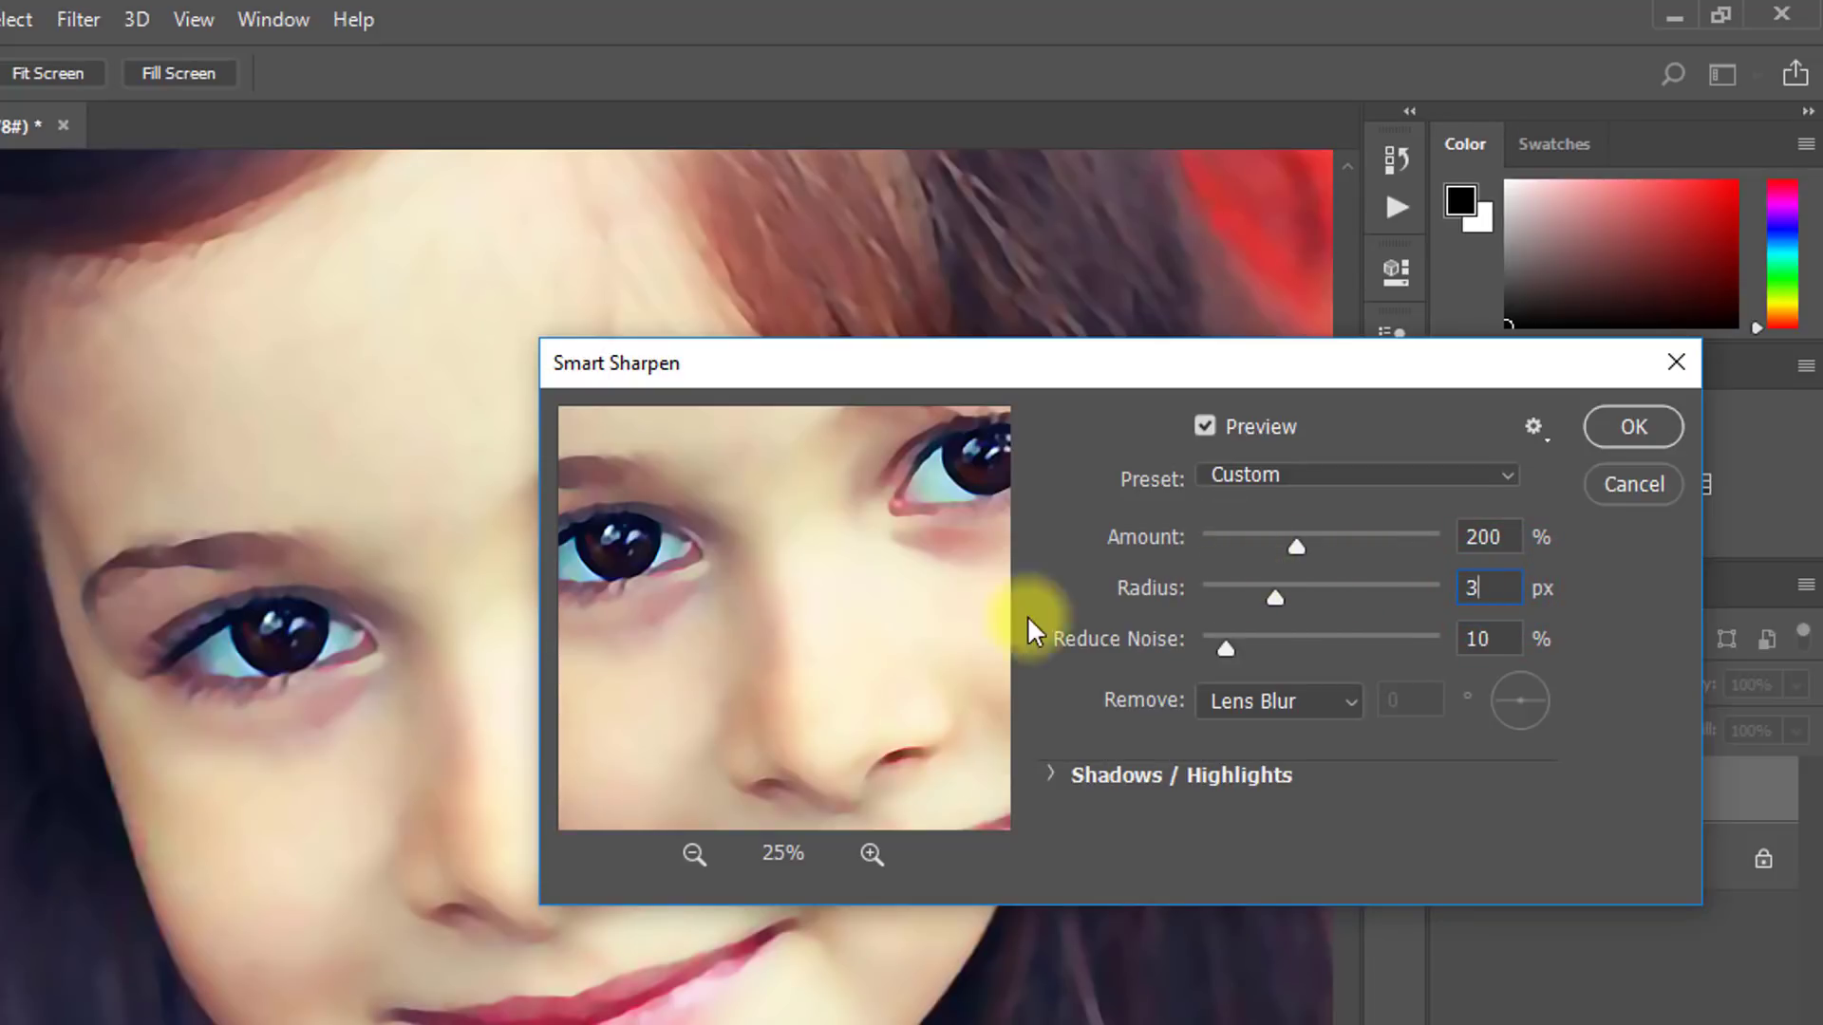
pyautogui.moveTo(921, 619)
pyautogui.mouseDown()
pyautogui.moveTo(846, 628)
pyautogui.moveTo(826, 590)
pyautogui.mouseUp()
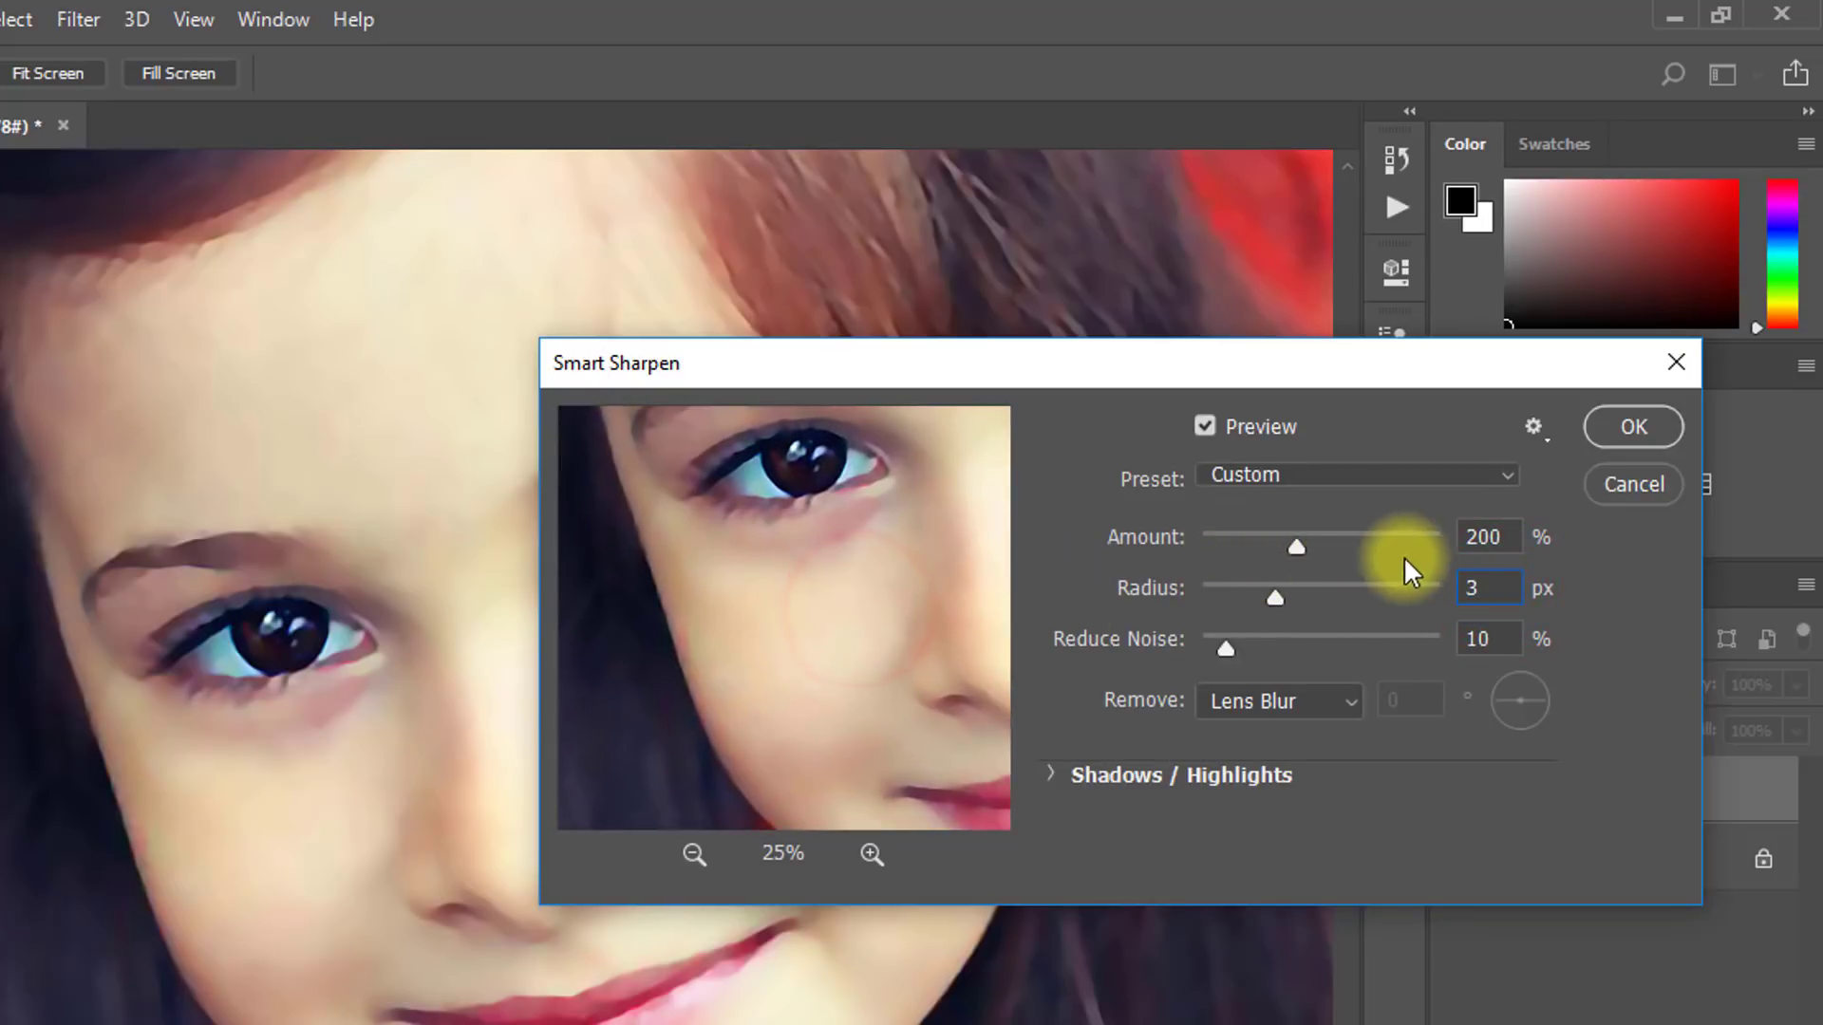
# Apply the sharpening with amount 252% and noise reduction 50%
pyautogui.moveTo(1297, 549); pyautogui.dragTo(1322, 543)
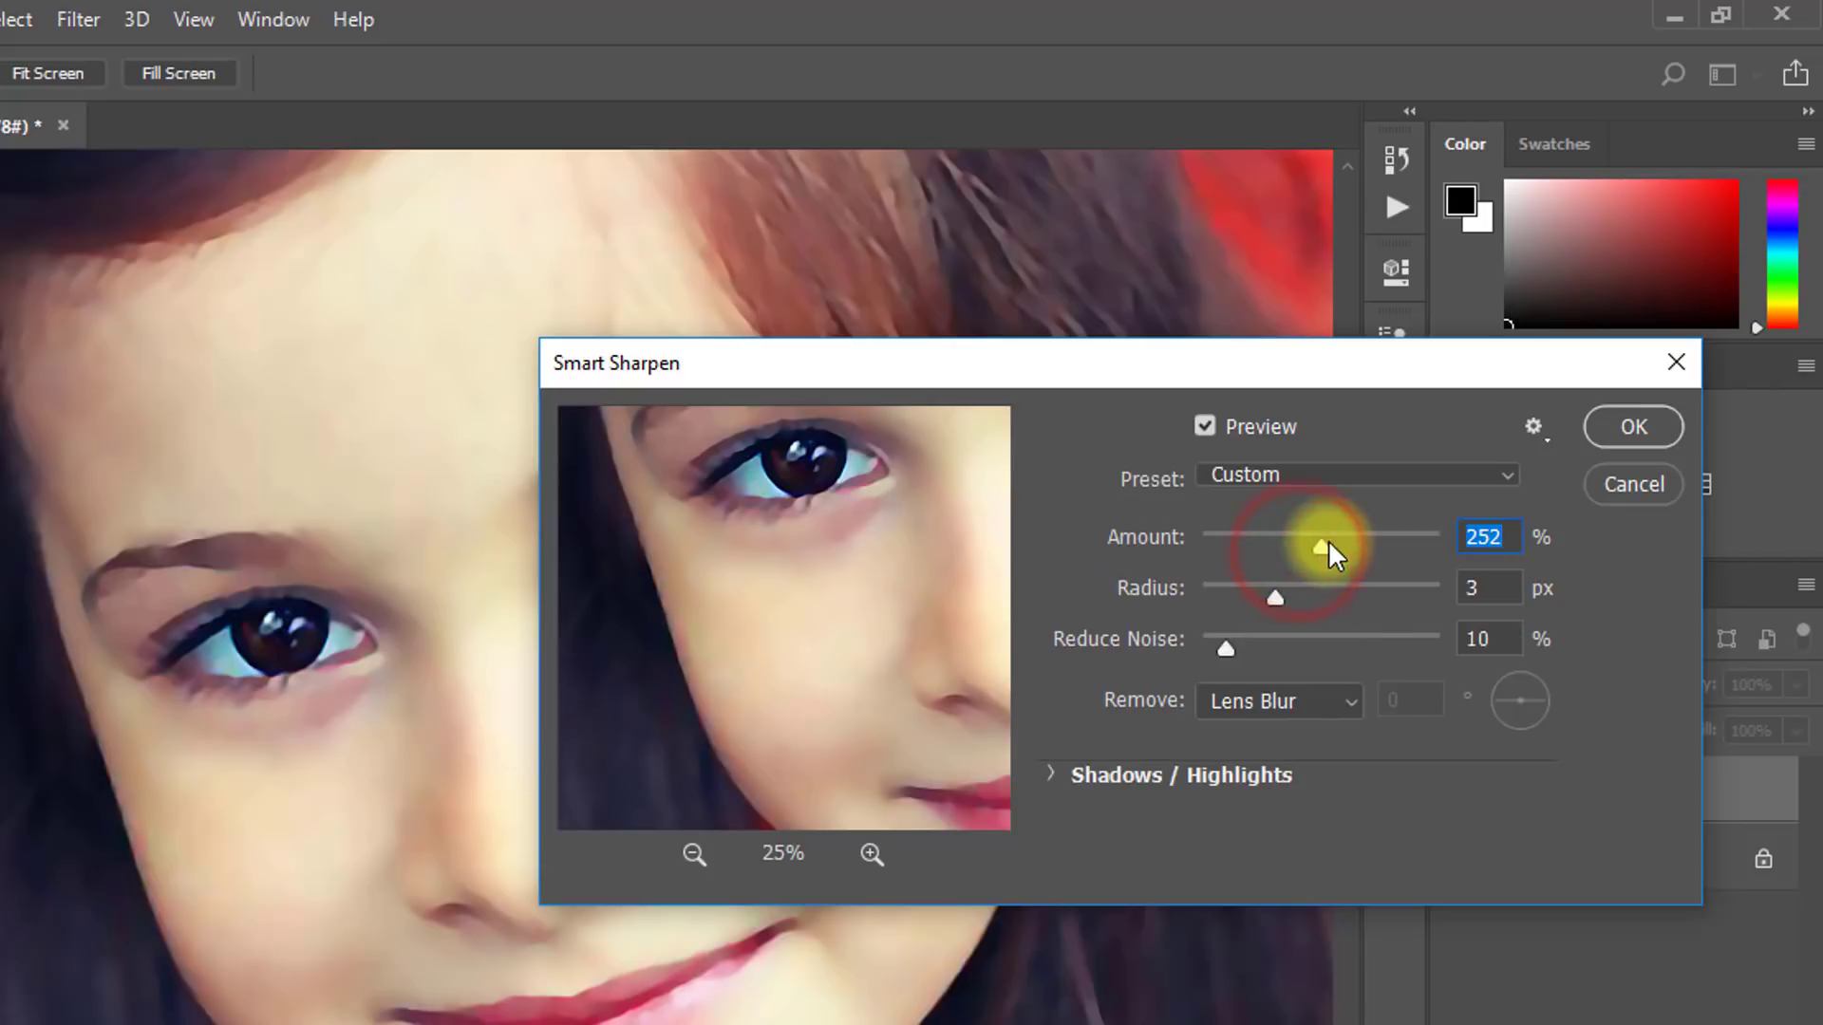
pyautogui.moveTo(1226, 649); pyautogui.dragTo(1278, 646)
pyautogui.moveTo(806, 590); pyautogui.dragTo(700, 586)
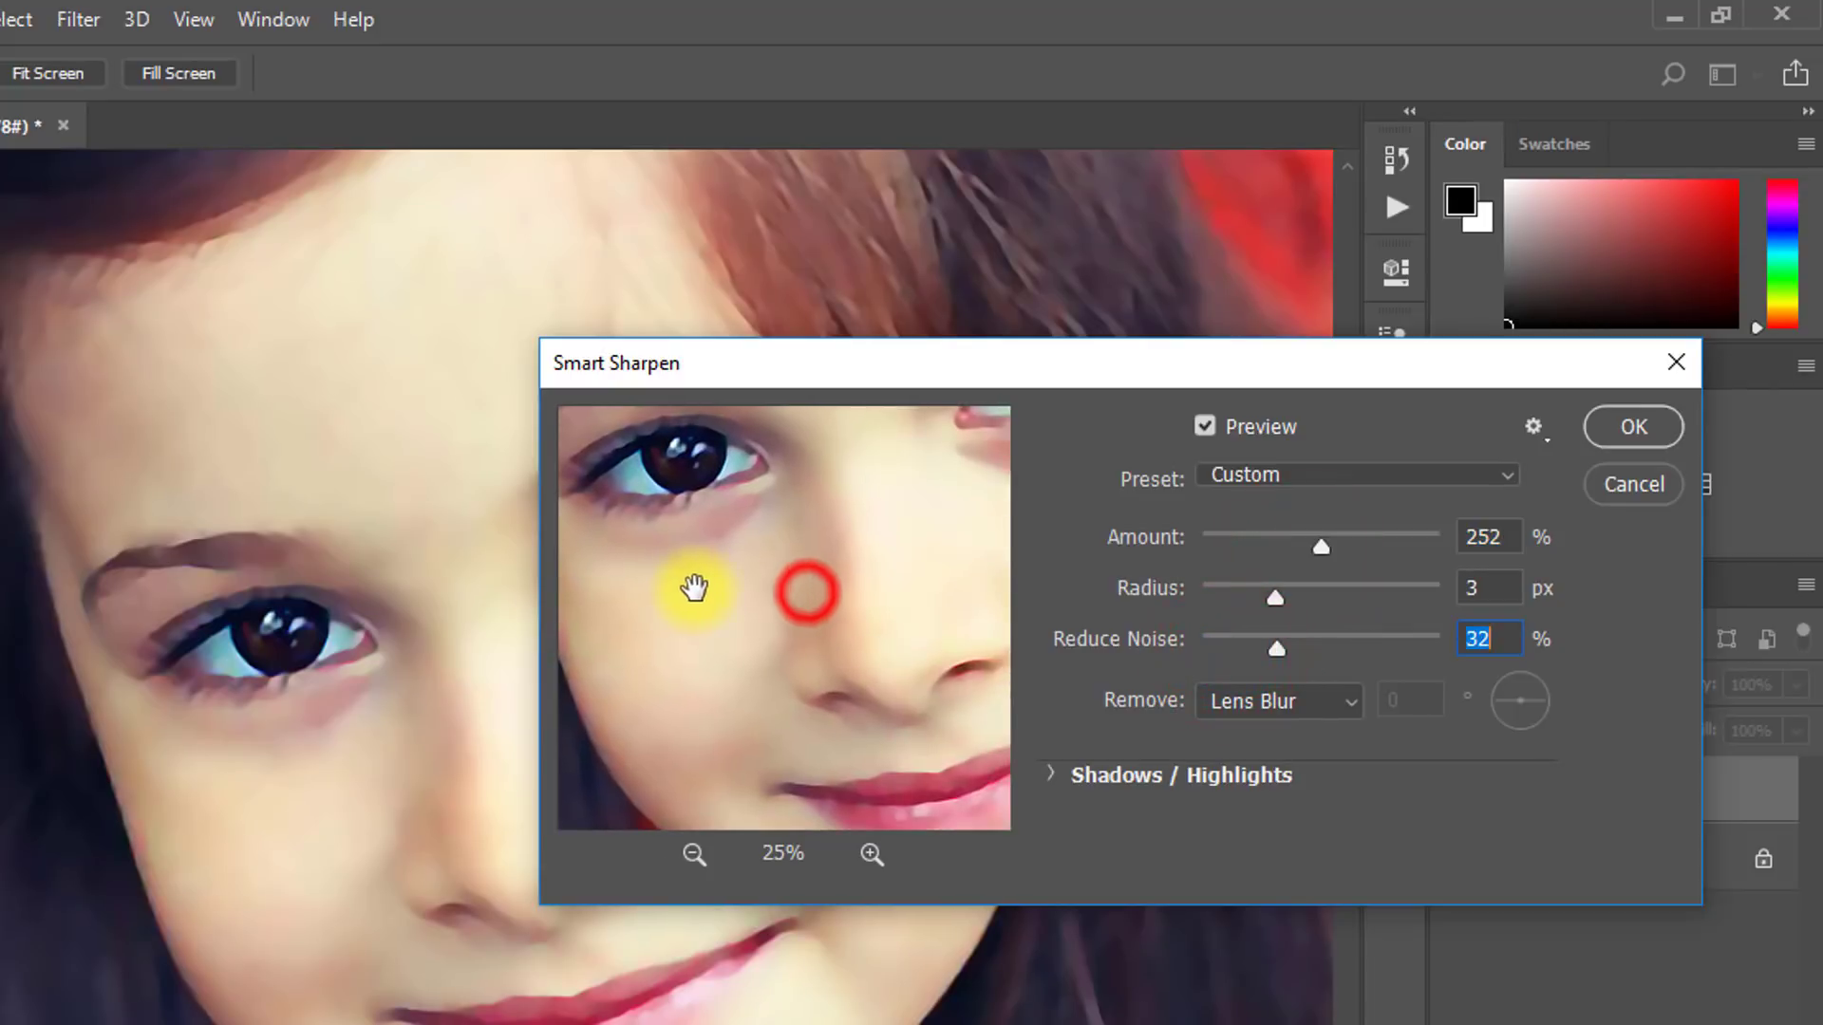
pyautogui.click(873, 859)
pyautogui.moveTo(704, 651); pyautogui.dragTo(968, 778)
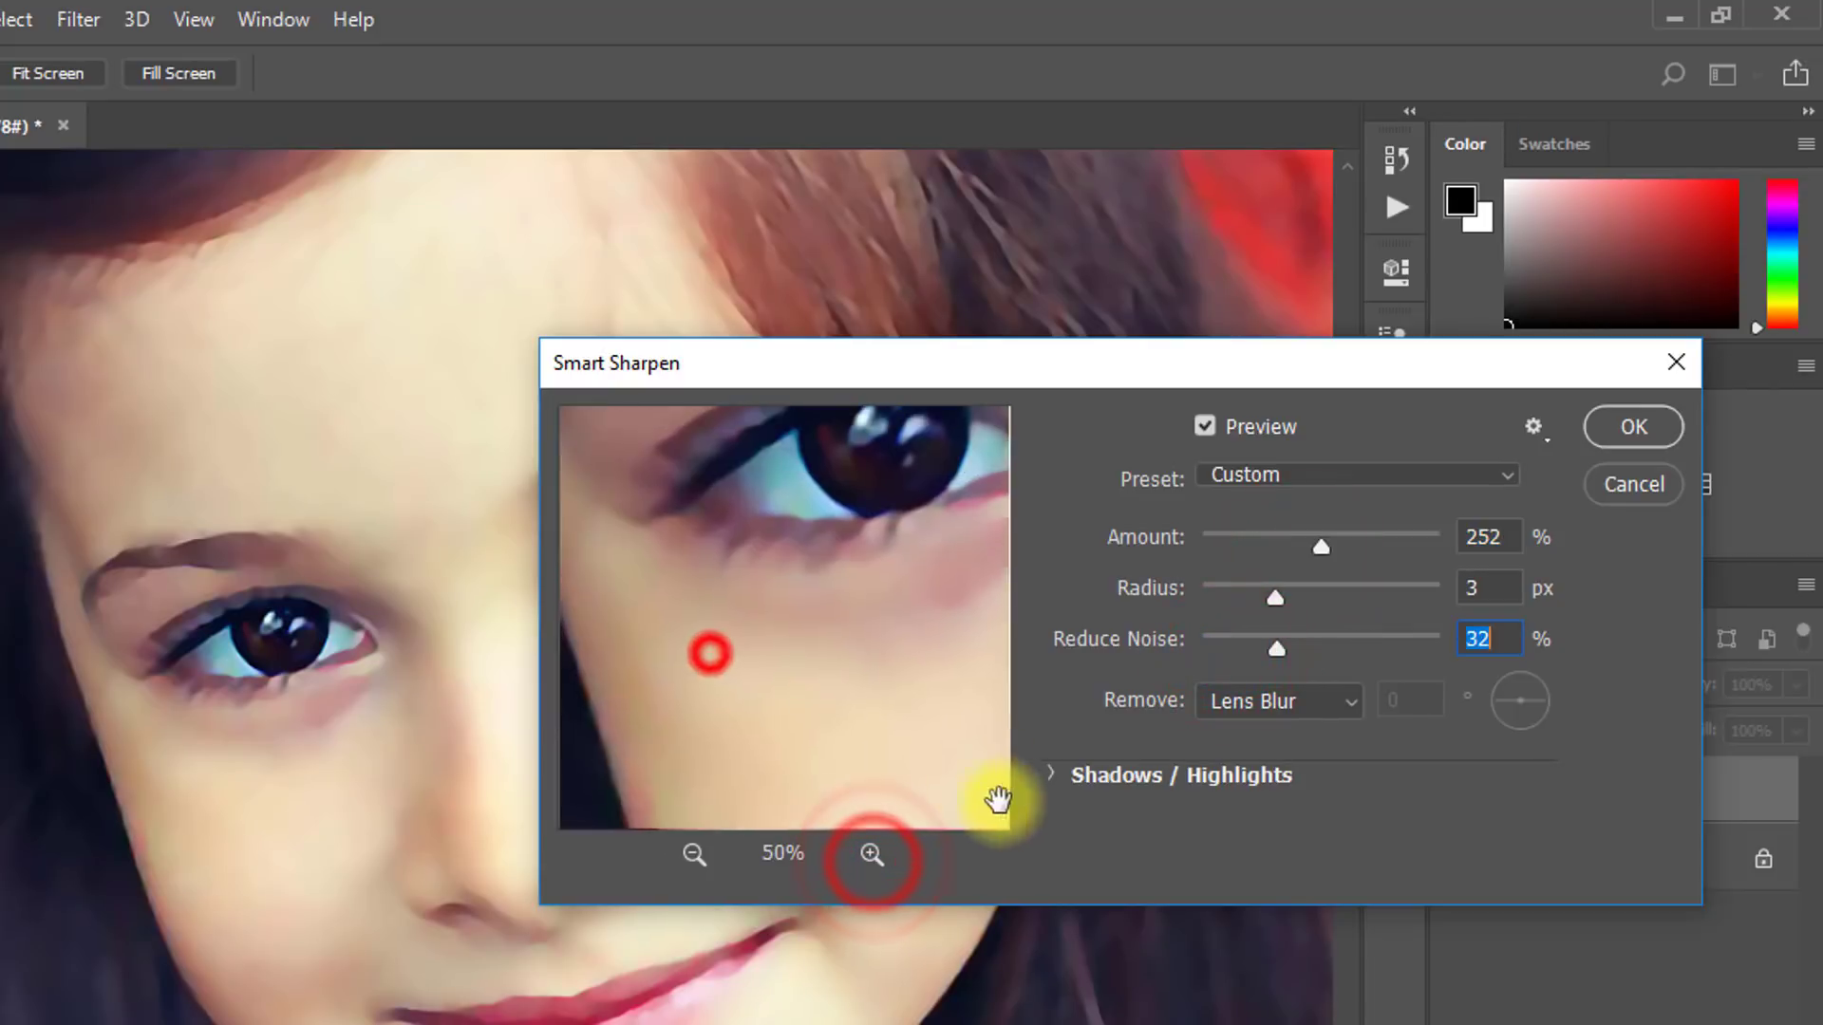
pyautogui.keyDown('alt'); pyautogui.click(777, 560); pyautogui.keyUp('alt')
pyautogui.hotkey('shift', 'Up')
pyautogui.hotkey('shift', 'Up')
pyautogui.click(1505, 640)
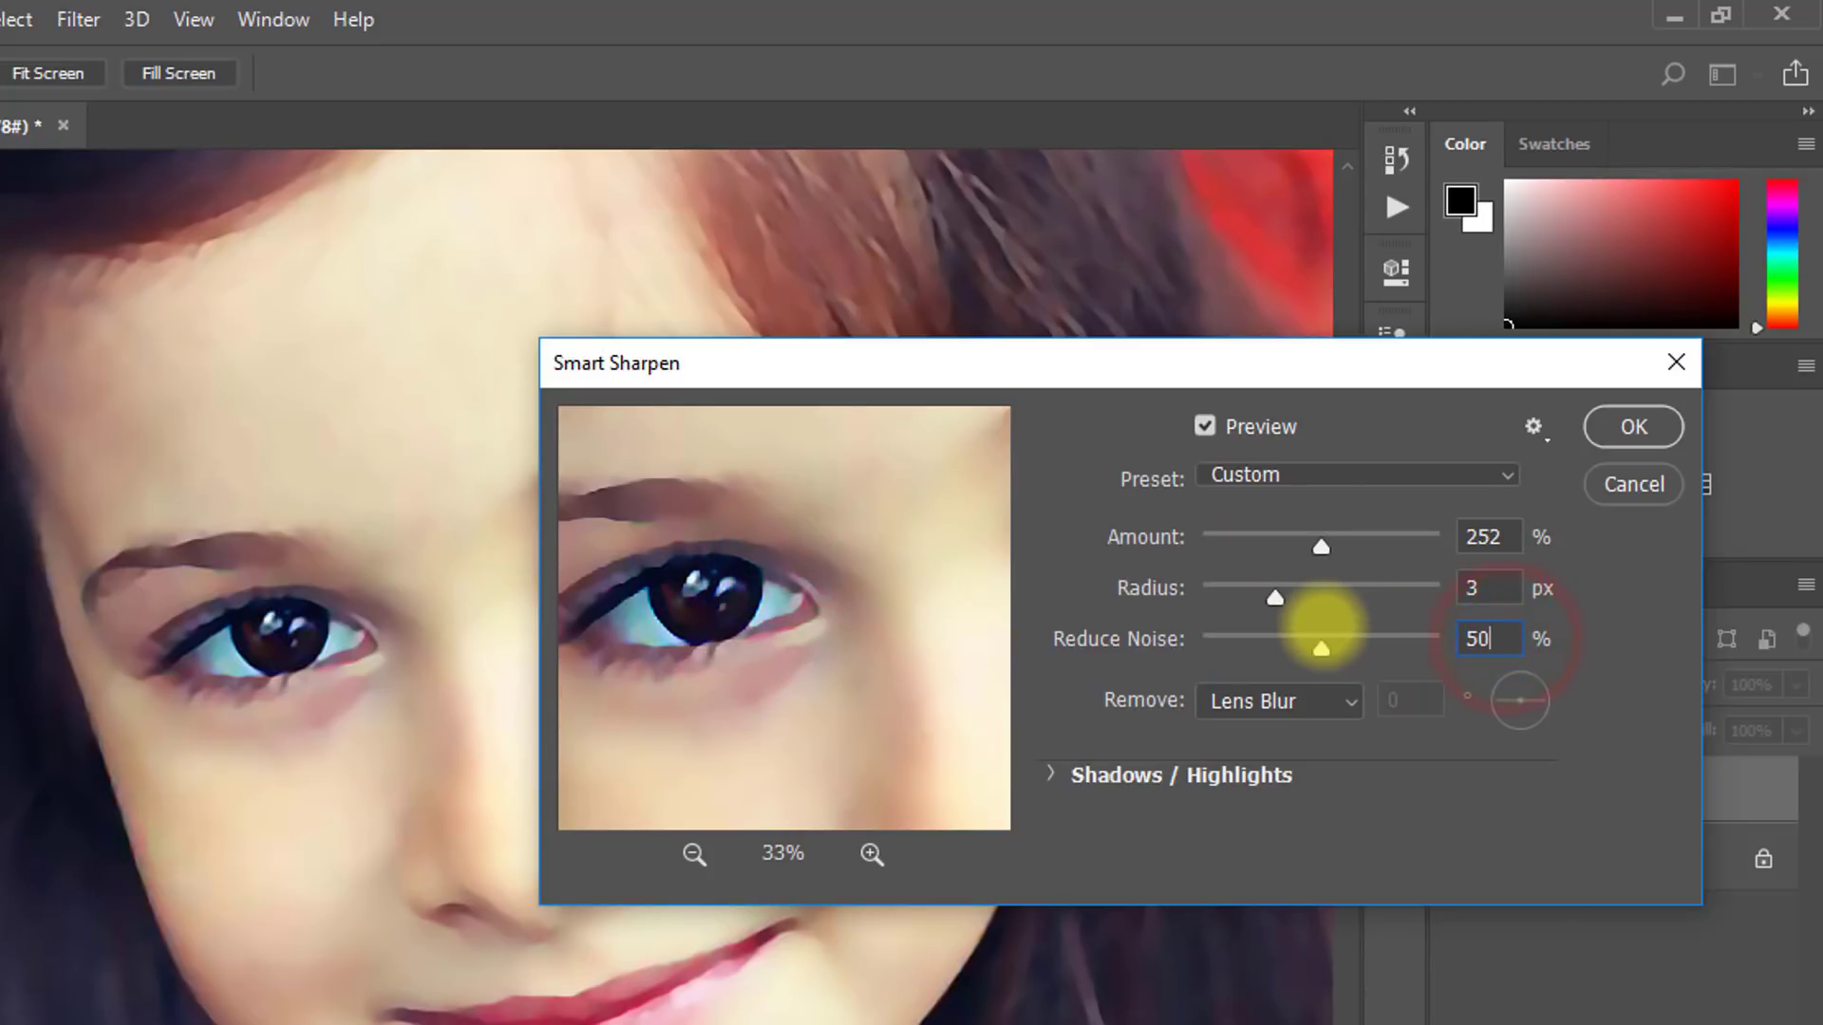
pyautogui.moveTo(874, 643); pyautogui.dragTo(750, 668)
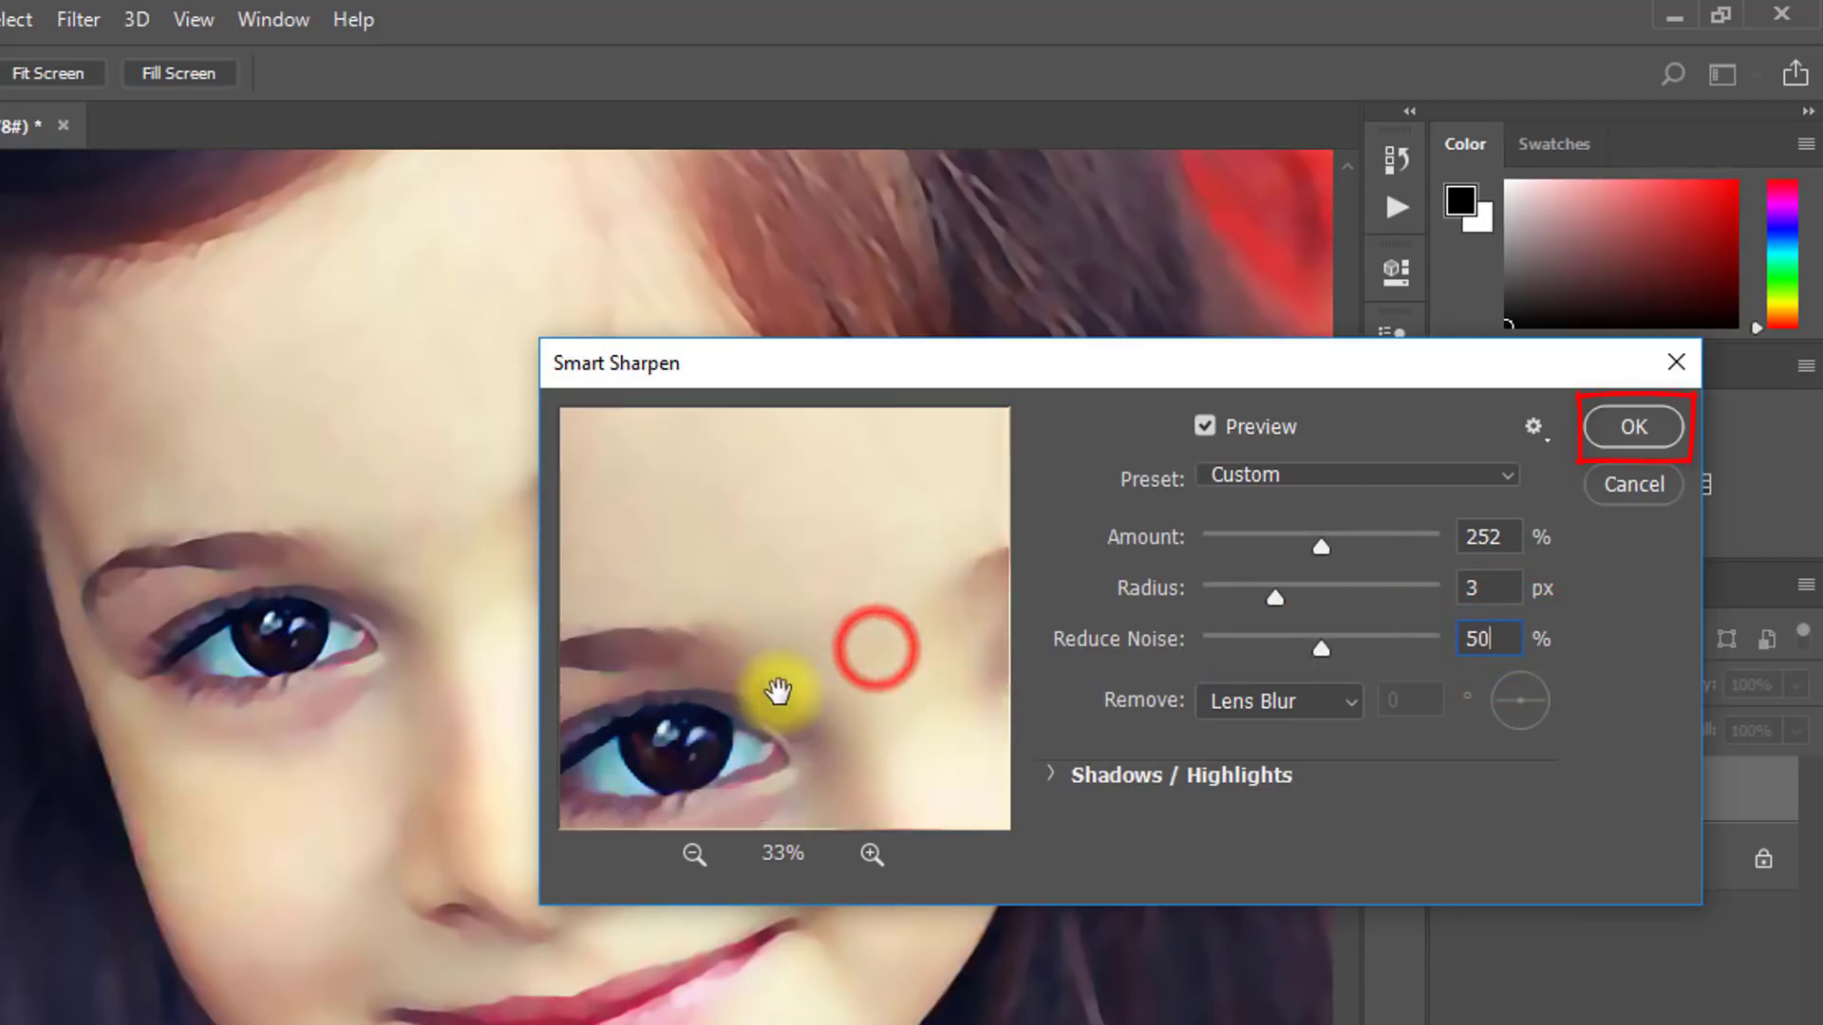
pyautogui.click(1631, 428)
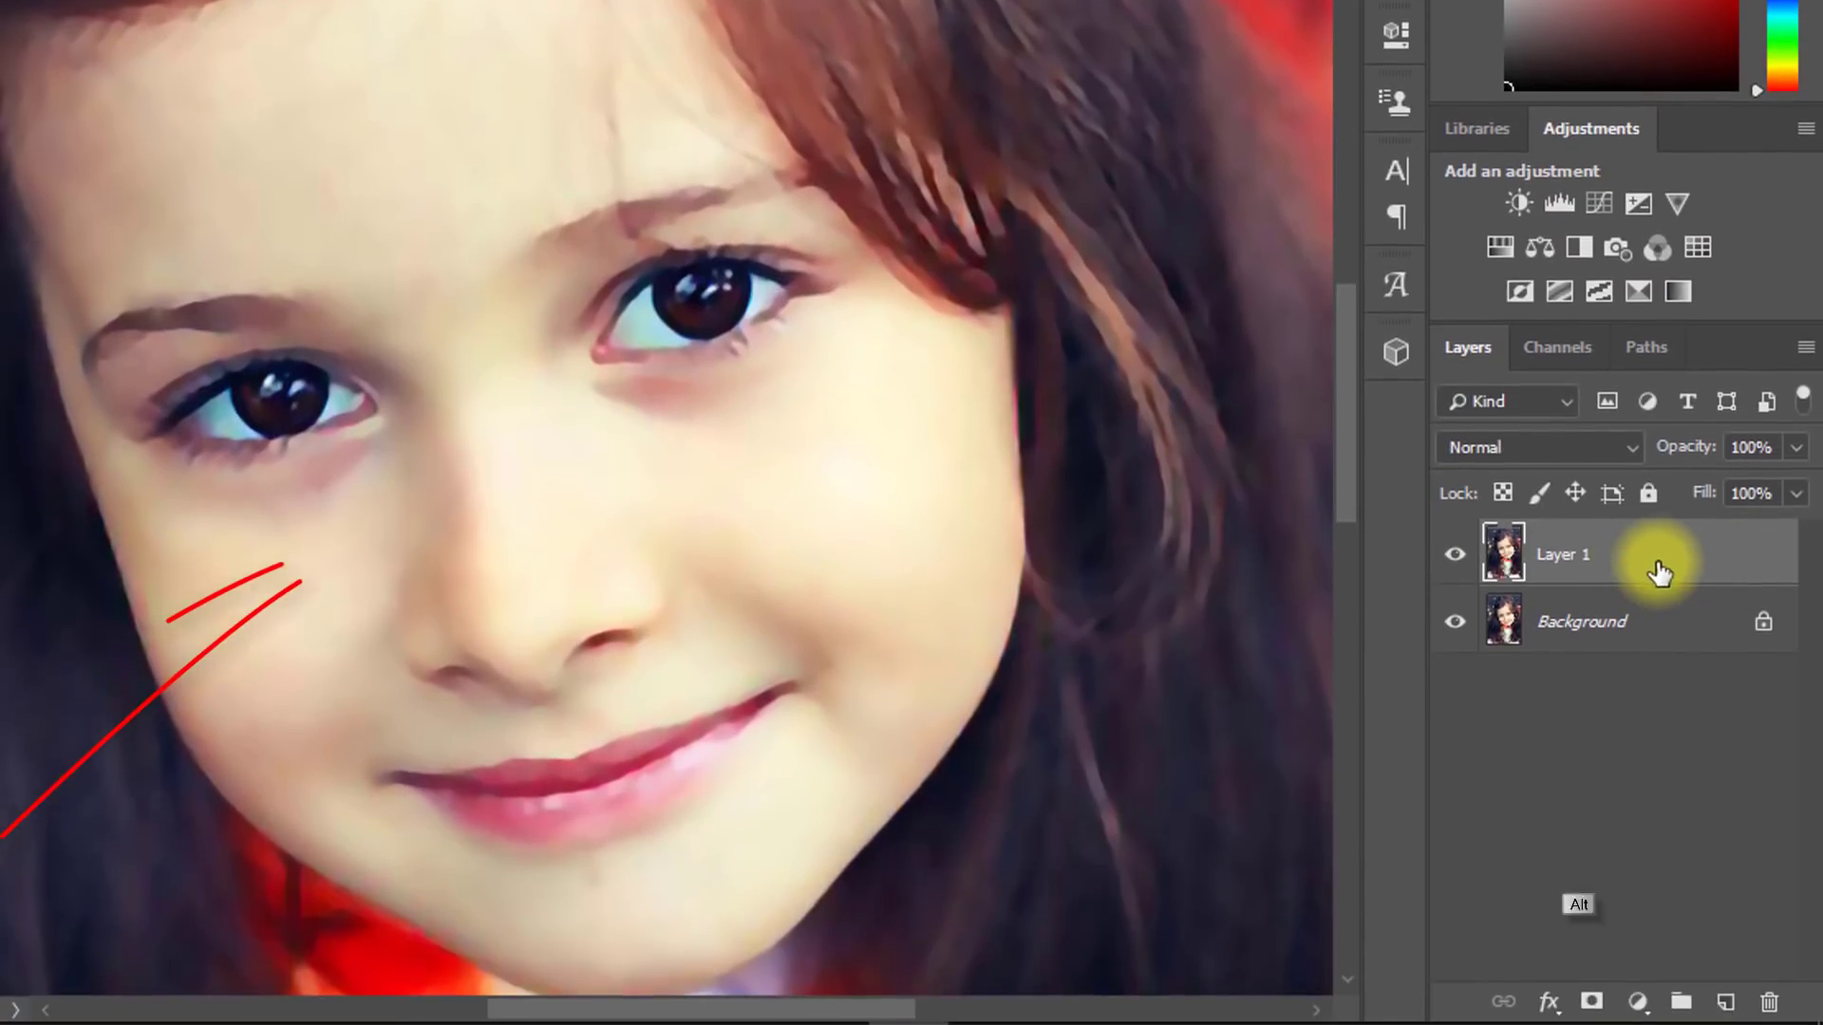
# Add a black hide-all mask to Layer 1 and switch to the standard Brush
pyautogui.press('alt')
pyautogui.keyDown('alt'); pyautogui.click(1591, 1004); pyautogui.keyUp('alt')
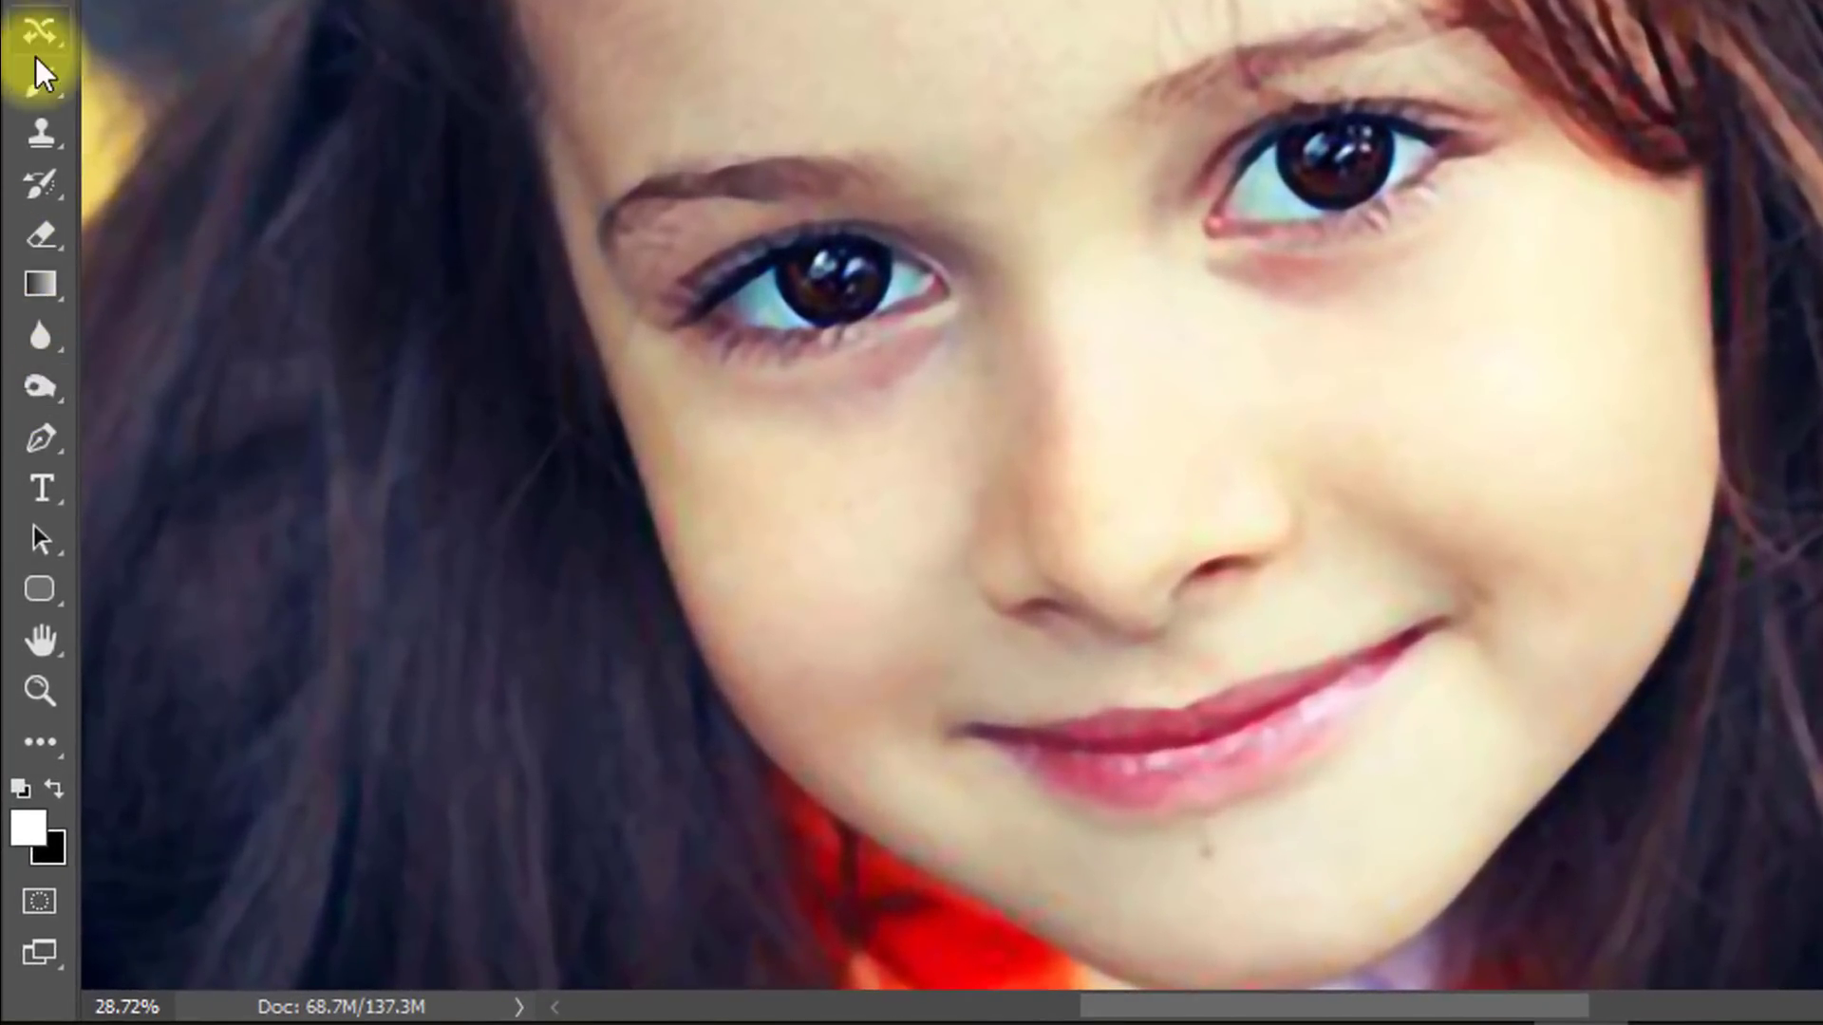
pyautogui.moveTo(40, 75); pyautogui.dragTo(235, 93)
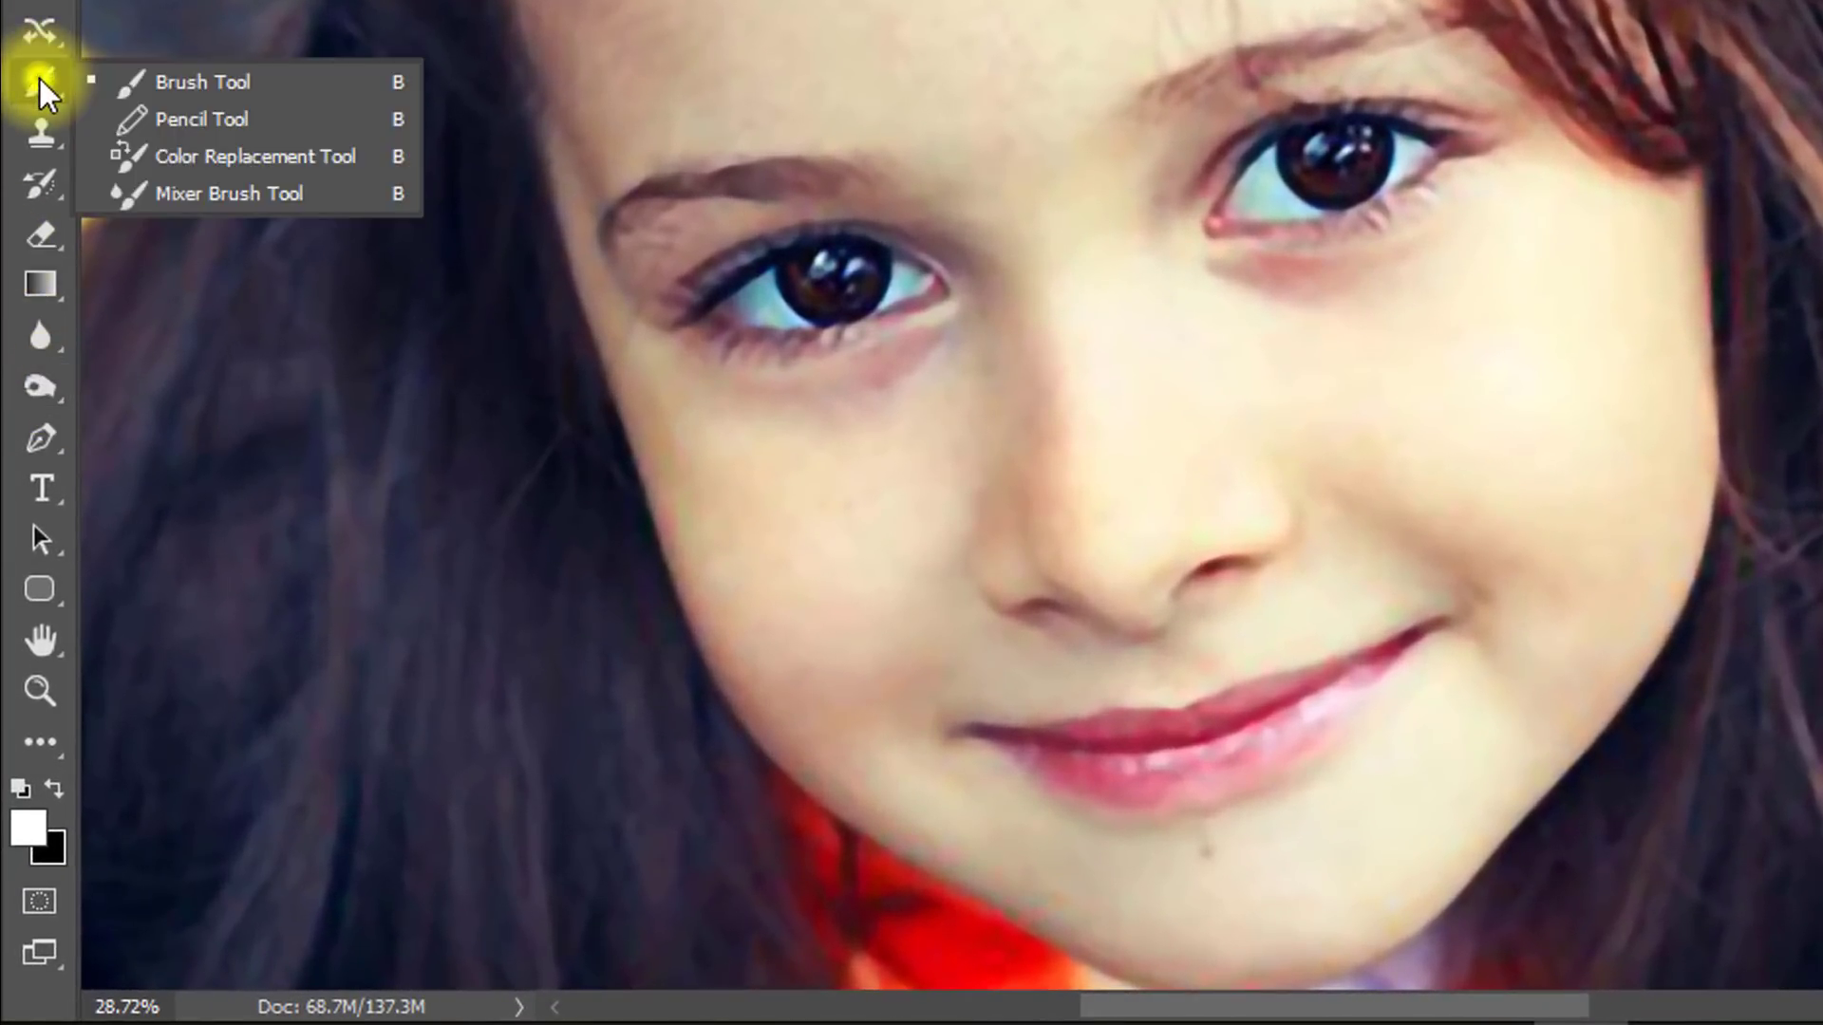
pyautogui.click(195, 89)
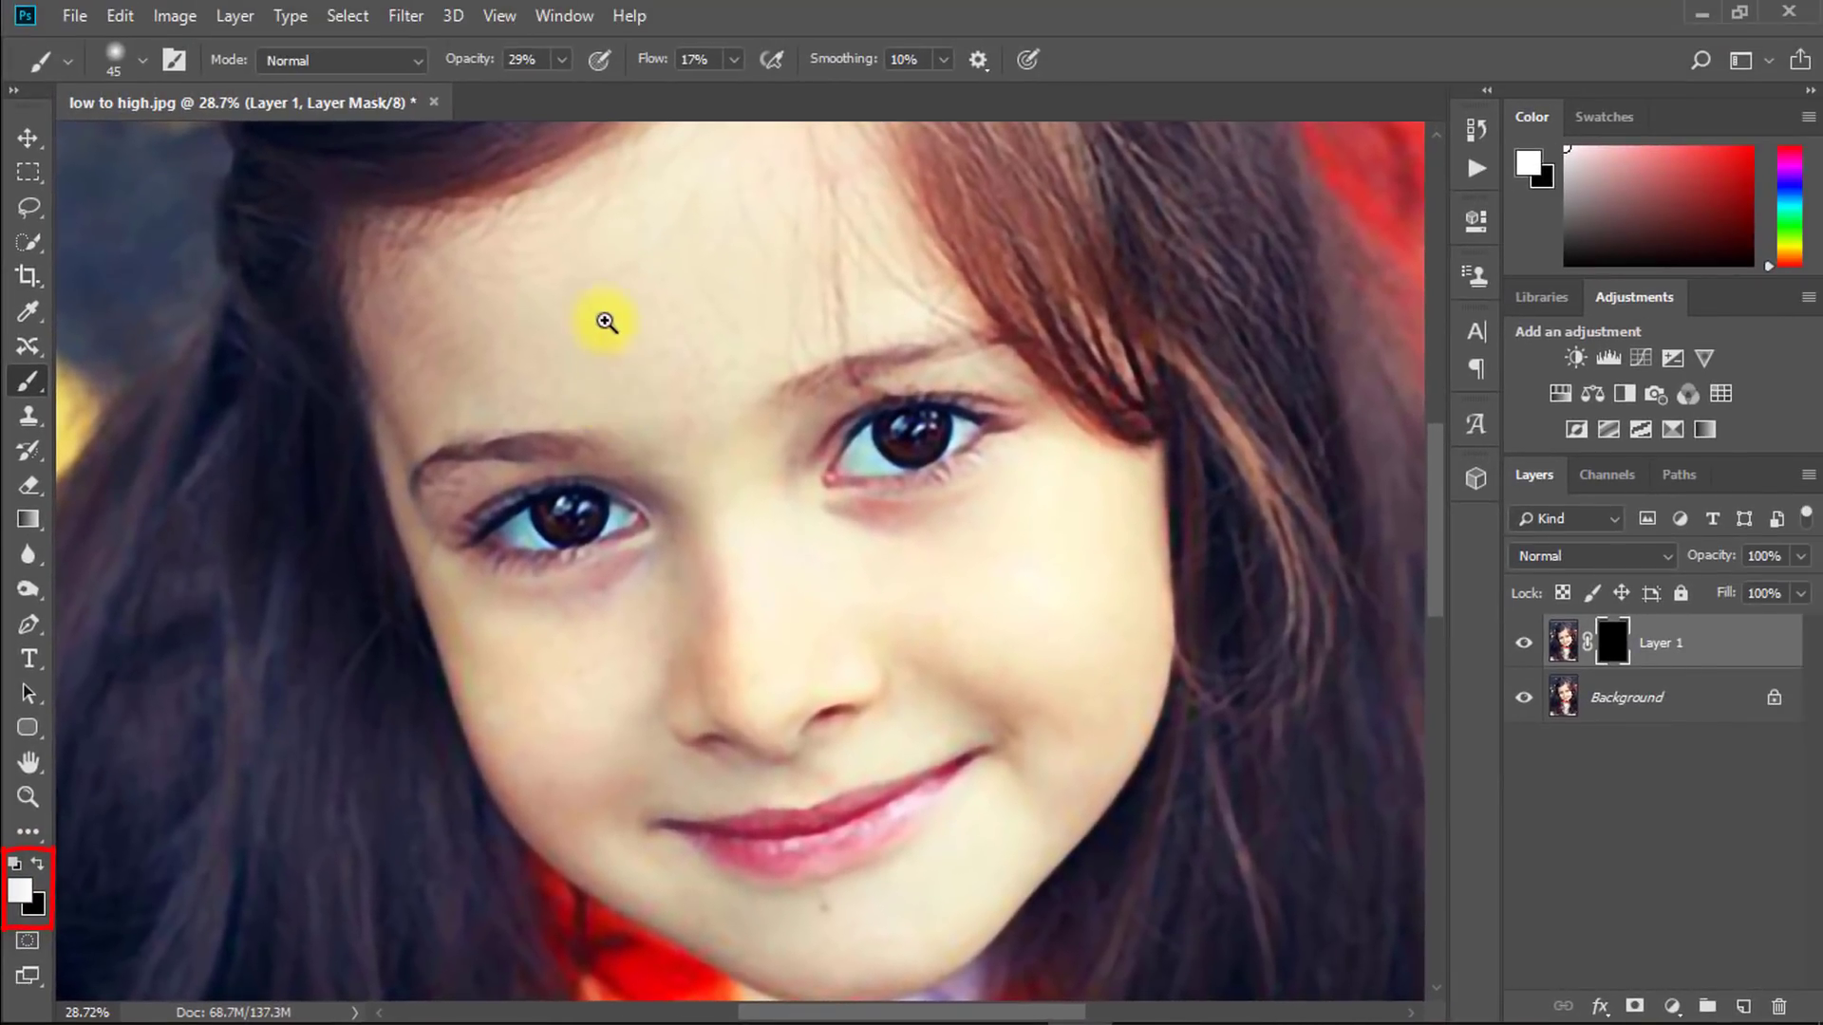
# Paint Layer 1 back over the forehead, cheeks and nose, then merge visible layers into Layer 2
pyautogui.moveTo(613, 317); pyautogui.dragTo(662, 310)
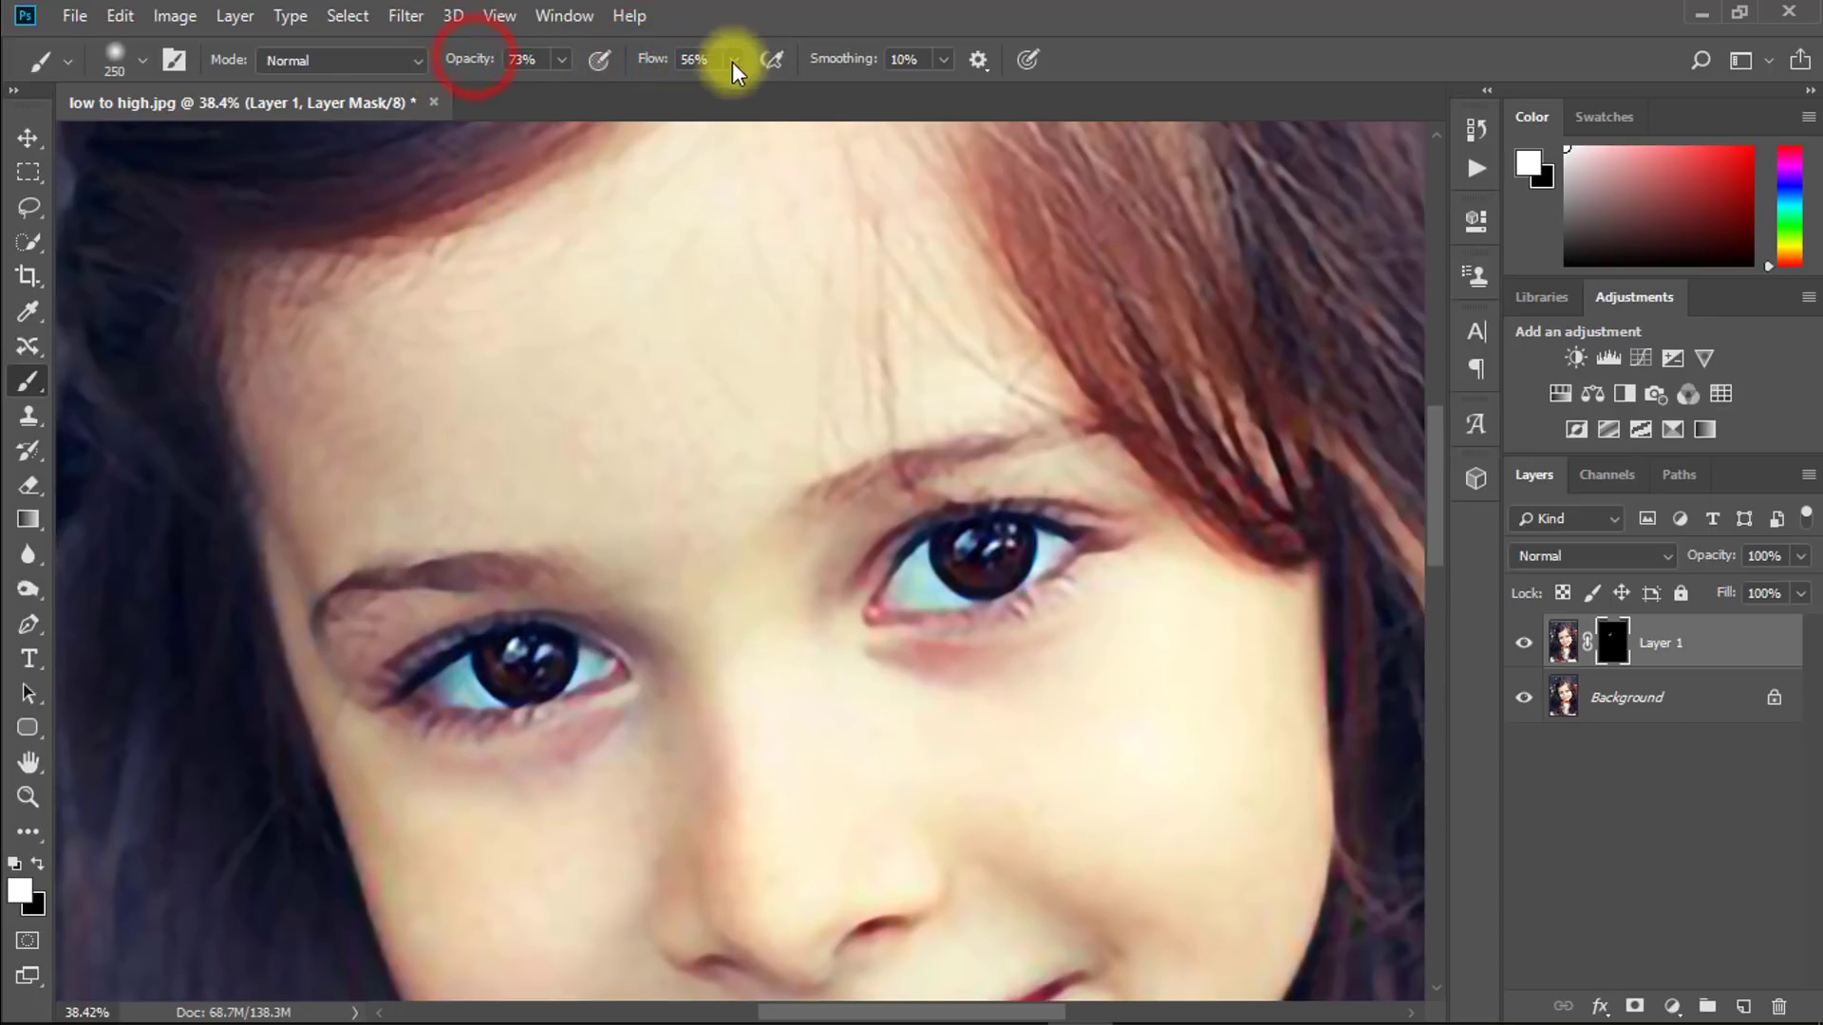
pyautogui.moveTo(623, 396)
pyautogui.mouseDown()
pyautogui.moveTo(680, 557)
pyautogui.moveTo(407, 476)
pyautogui.moveTo(383, 334)
pyautogui.moveTo(694, 610)
pyautogui.mouseUp()
pyautogui.scroll(-5, 694, 609)
pyautogui.scroll(2, 1046, 611)
pyautogui.moveTo(1046, 611)
pyautogui.mouseDown()
pyautogui.moveTo(651, 526)
pyautogui.moveTo(518, 750)
pyautogui.moveTo(379, 509)
pyautogui.moveTo(729, 603)
pyautogui.moveTo(651, 717)
pyautogui.mouseUp()
pyautogui.scroll(-2, 651, 716)
pyautogui.press('[')
pyautogui.press('[')
pyautogui.hscroll(3, 574, 737)
pyautogui.scroll(-2, 1031, 497)
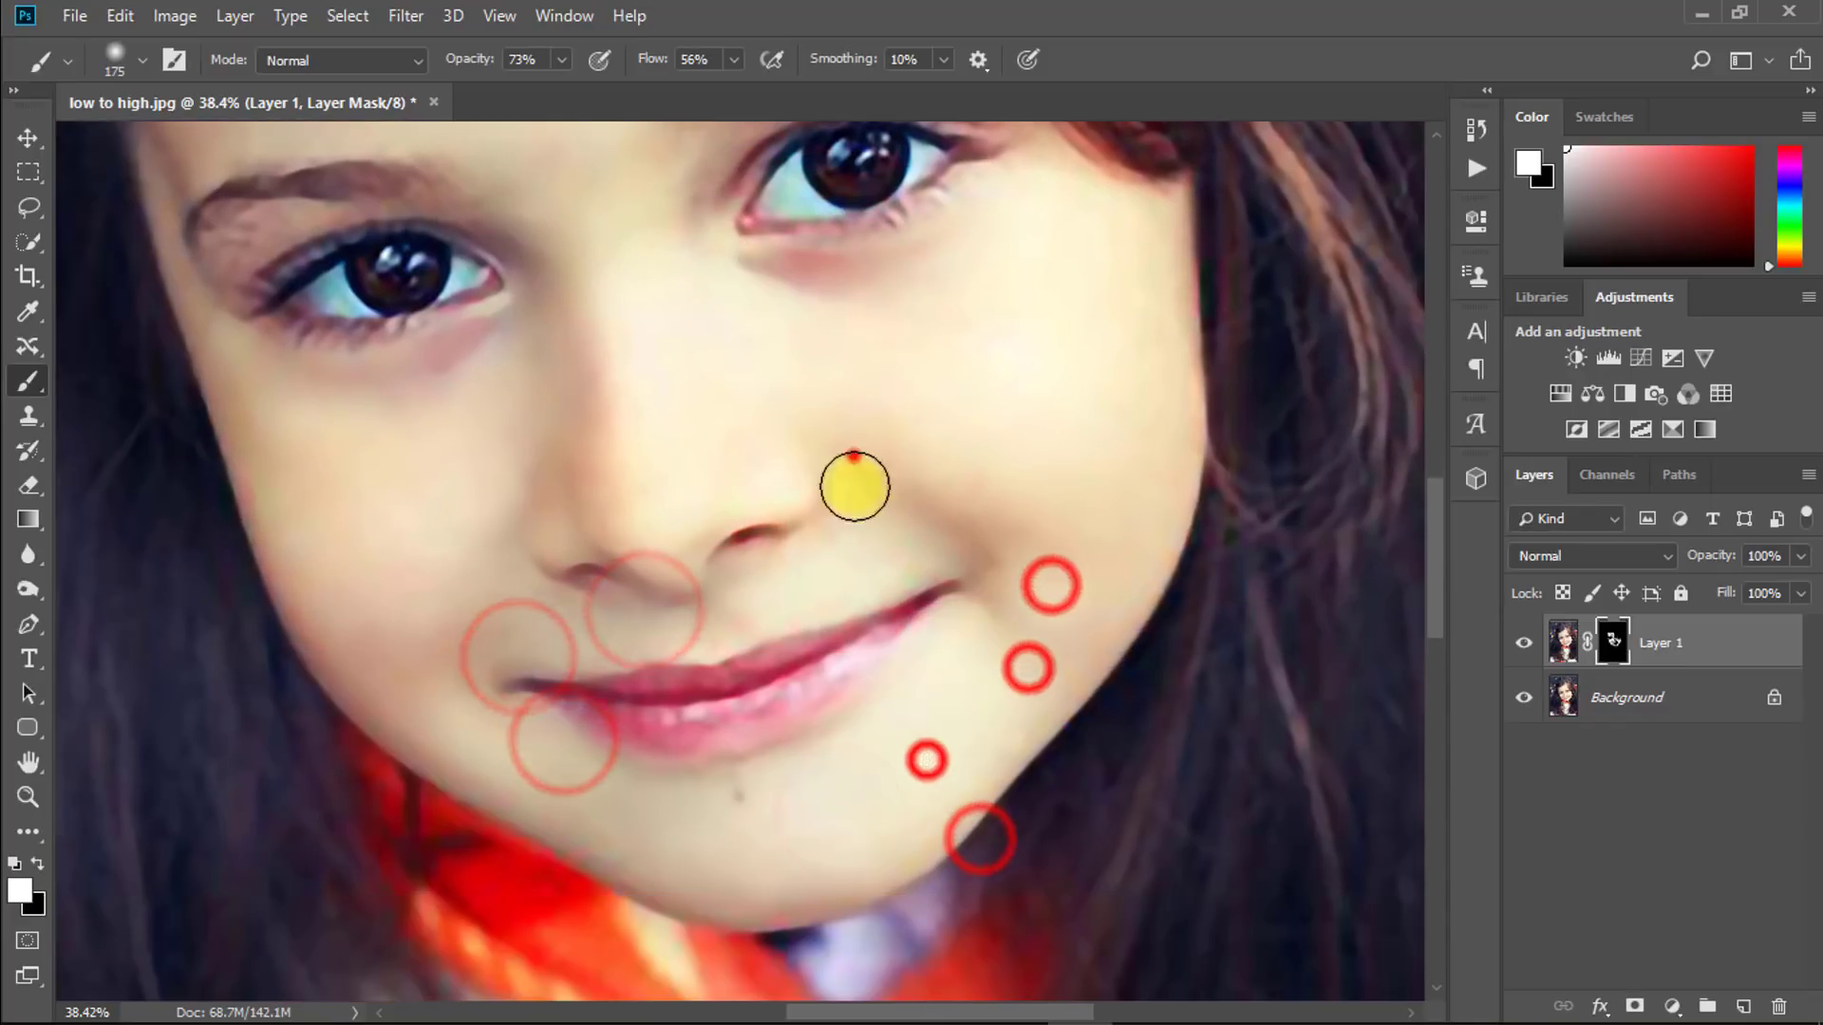
pyautogui.moveTo(846, 479)
pyautogui.mouseDown()
pyautogui.moveTo(326, 549)
pyautogui.moveTo(757, 879)
pyautogui.moveTo(1018, 854)
pyautogui.moveTo(700, 285)
pyautogui.moveTo(467, 332)
pyautogui.mouseUp()
pyautogui.scroll(3, 757, 879)
pyautogui.hscroll(-2, 757, 879)
pyautogui.hotkey('ctrl', '0')
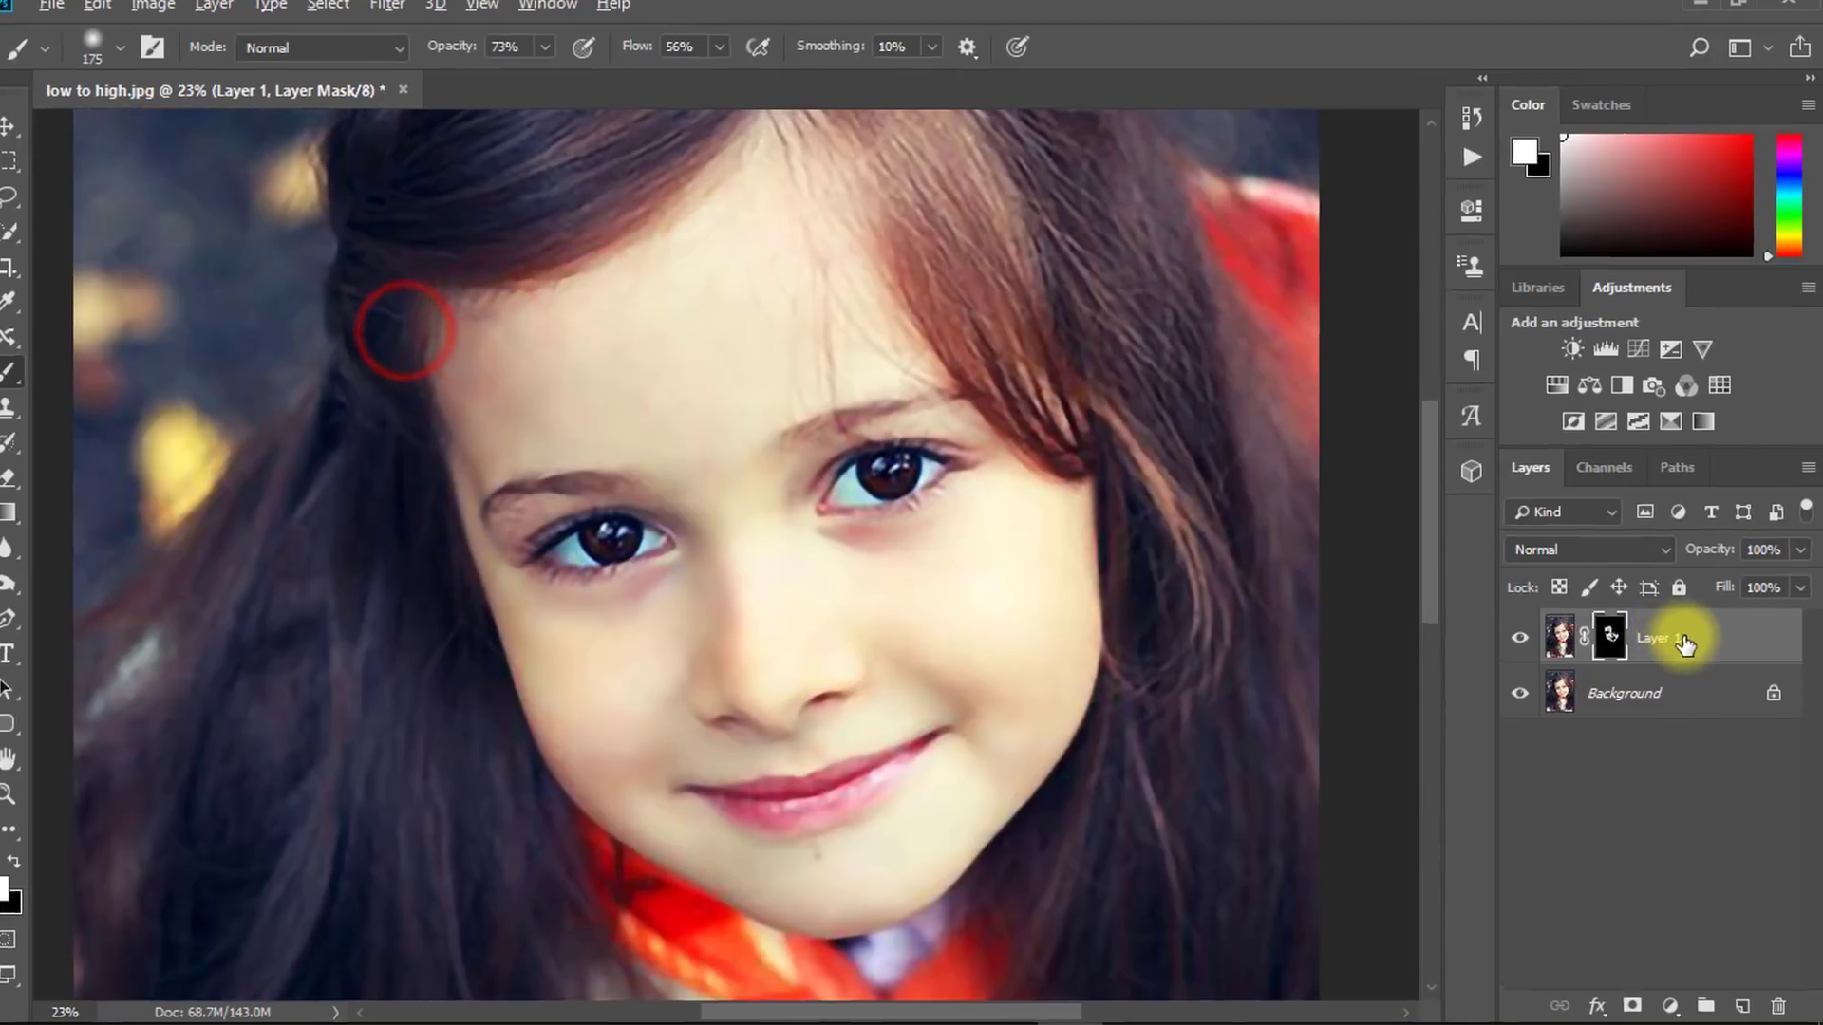
pyautogui.hotkey('ctrl', 'alt', 'shift', 'e')
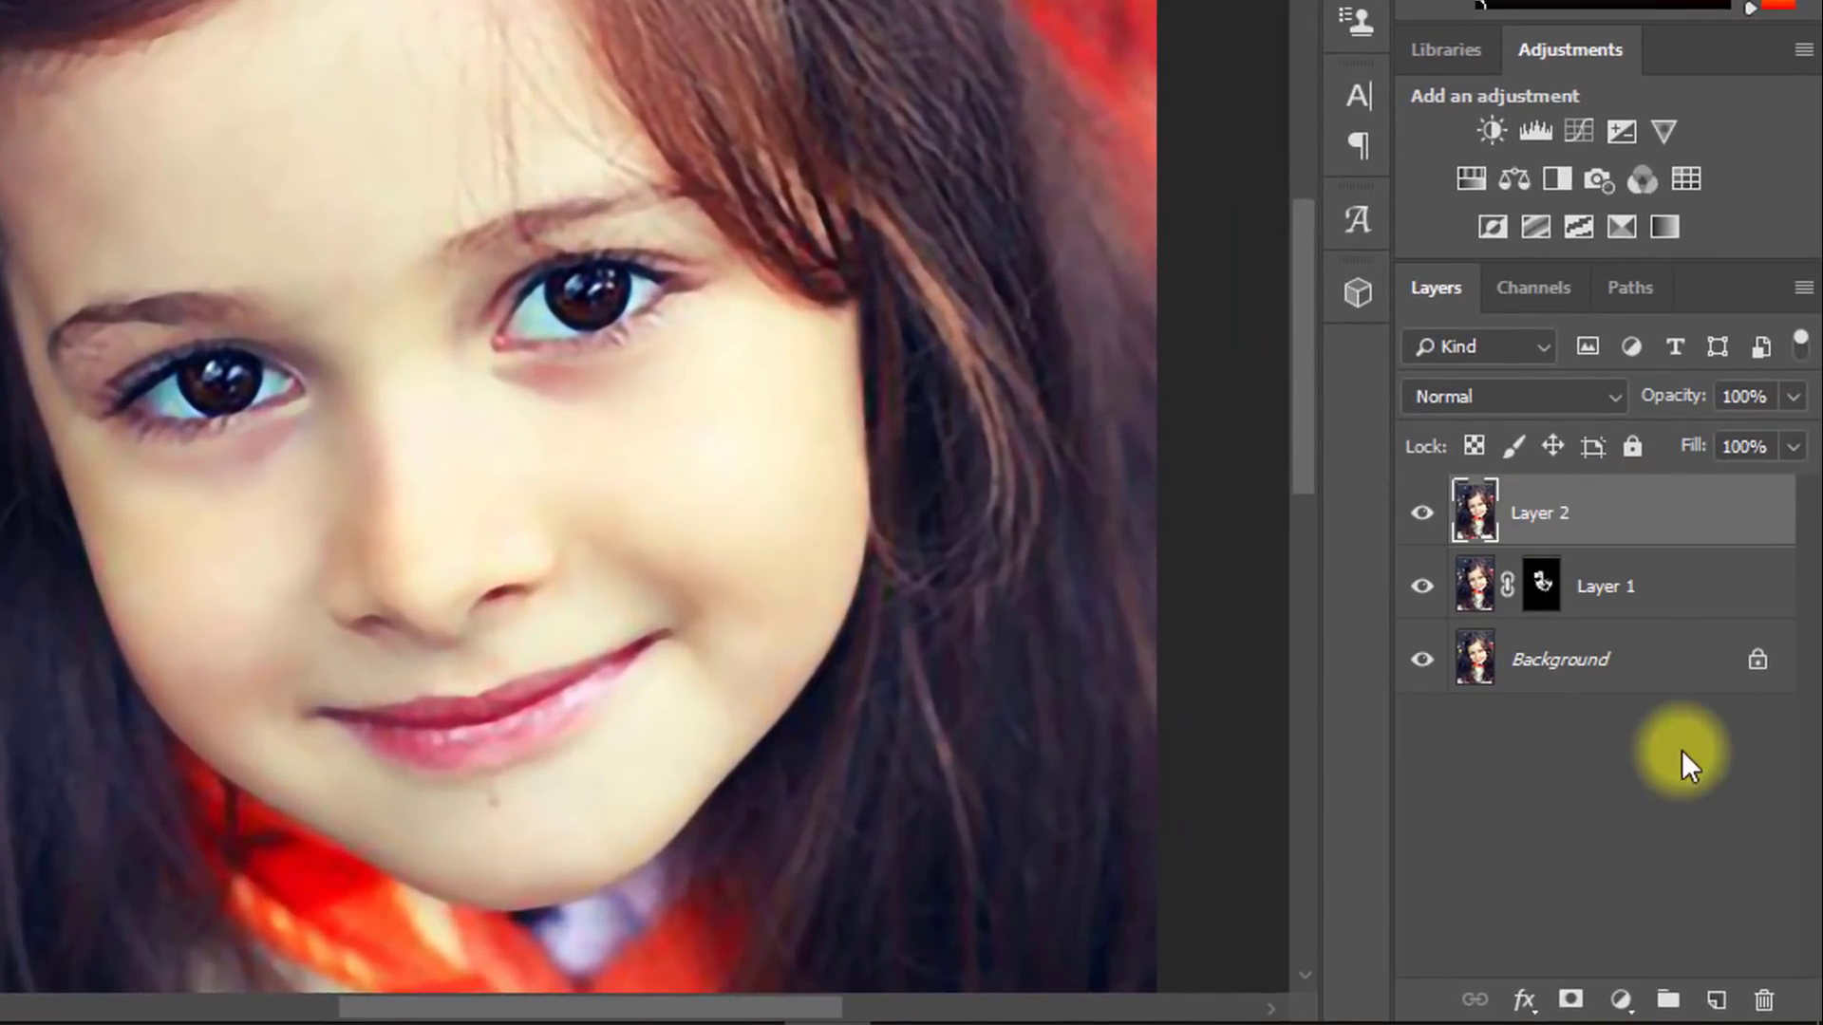
pyautogui.click(1620, 1001)
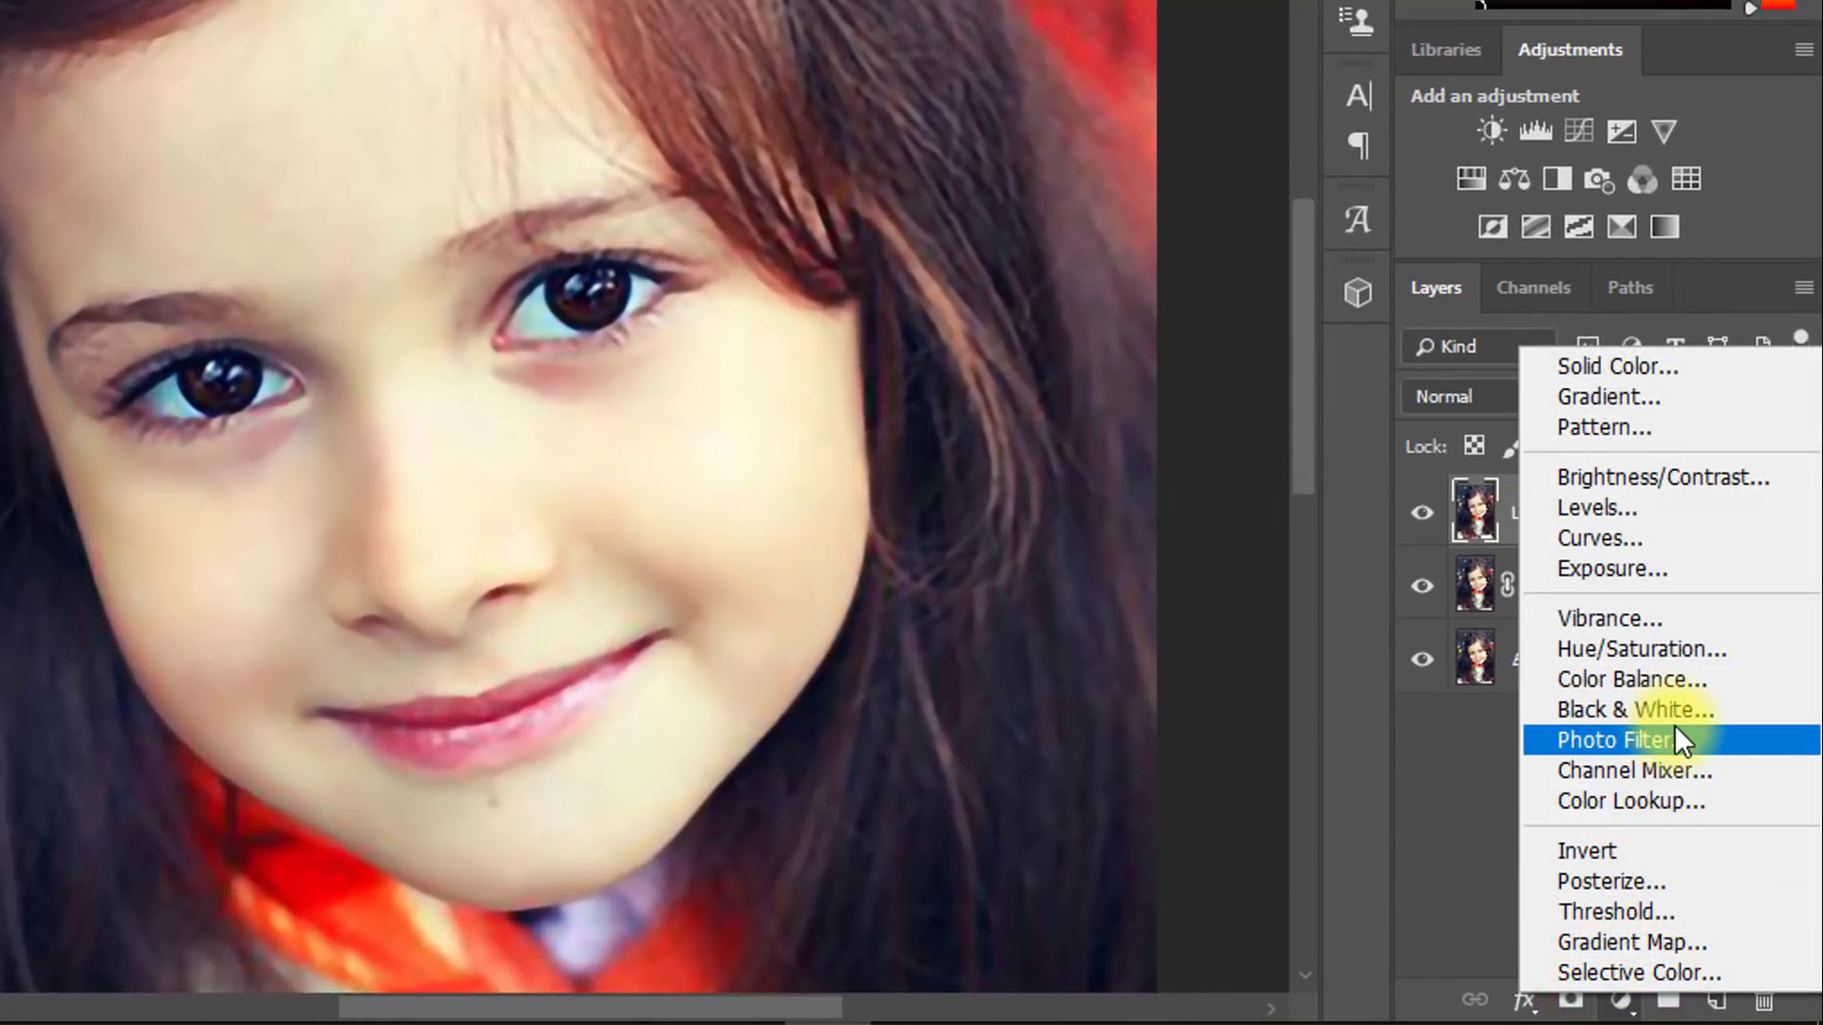
# Add a Color Balance layer with midtones at Cyan-Red +21, Magenta-Green -7, Yellow-Blue +9
pyautogui.click(1624, 679)
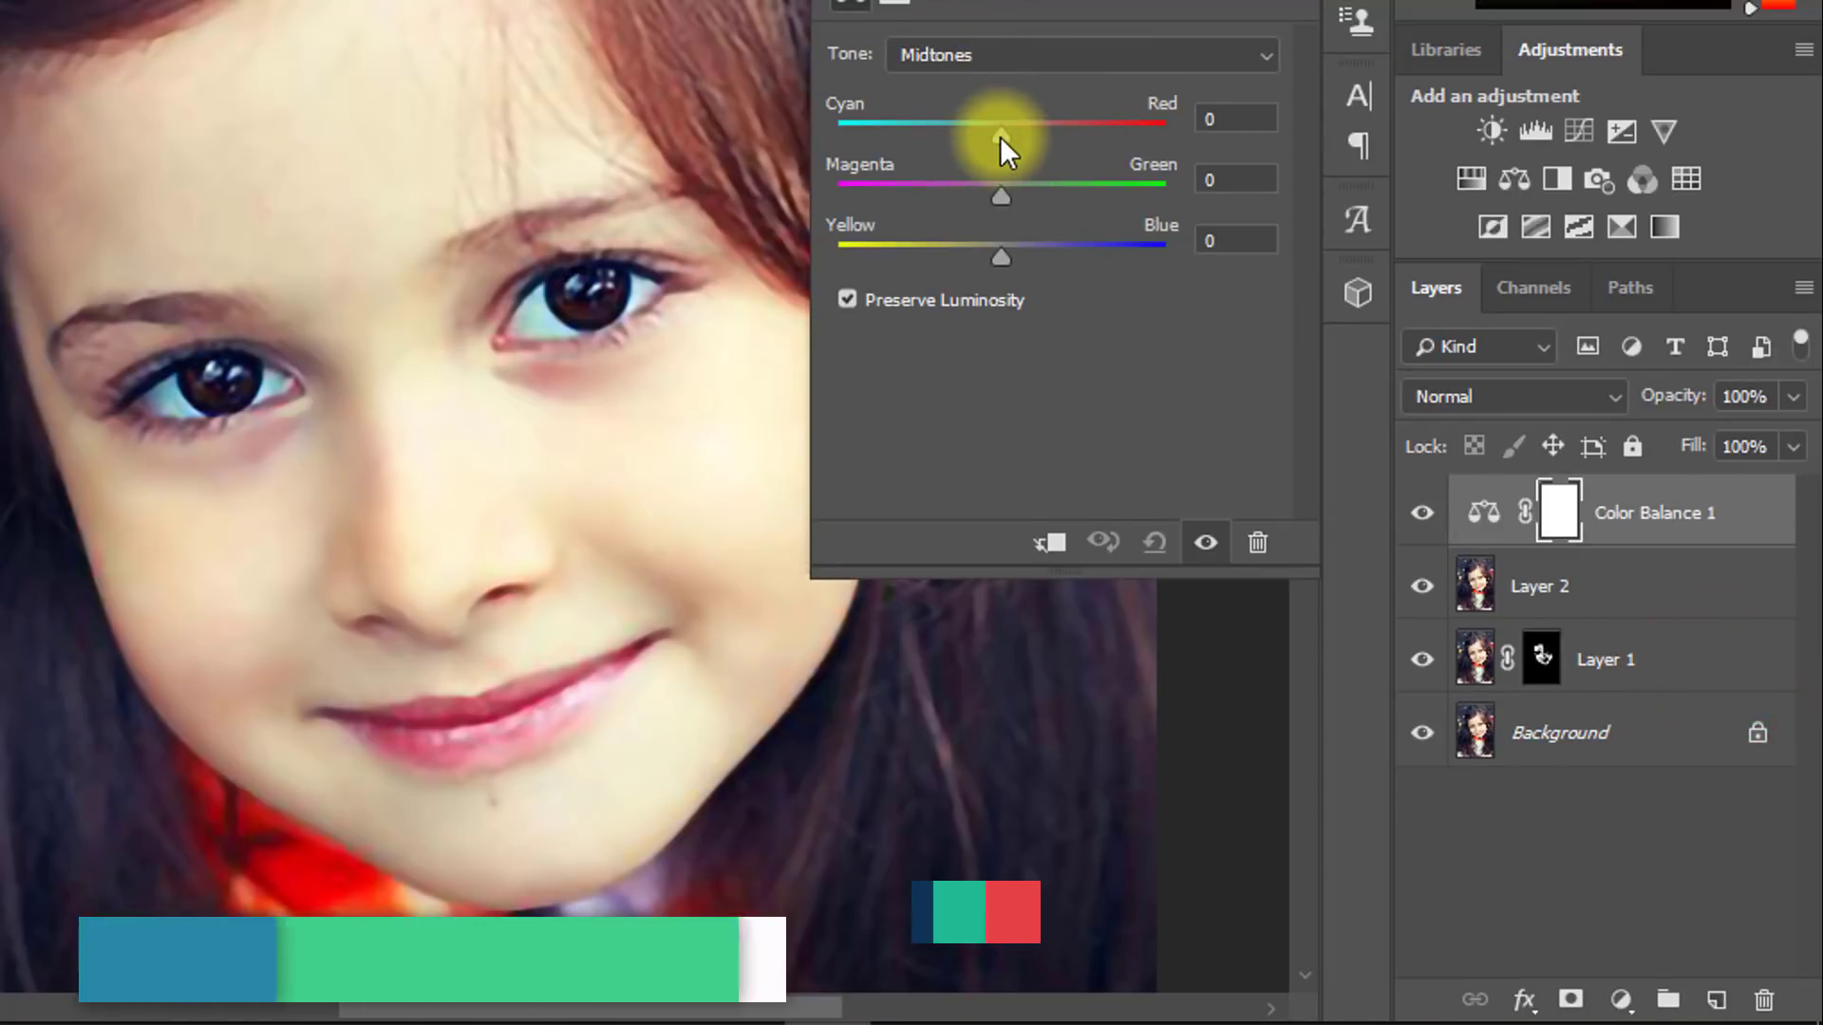
pyautogui.moveTo(1001, 132); pyautogui.dragTo(1021, 130)
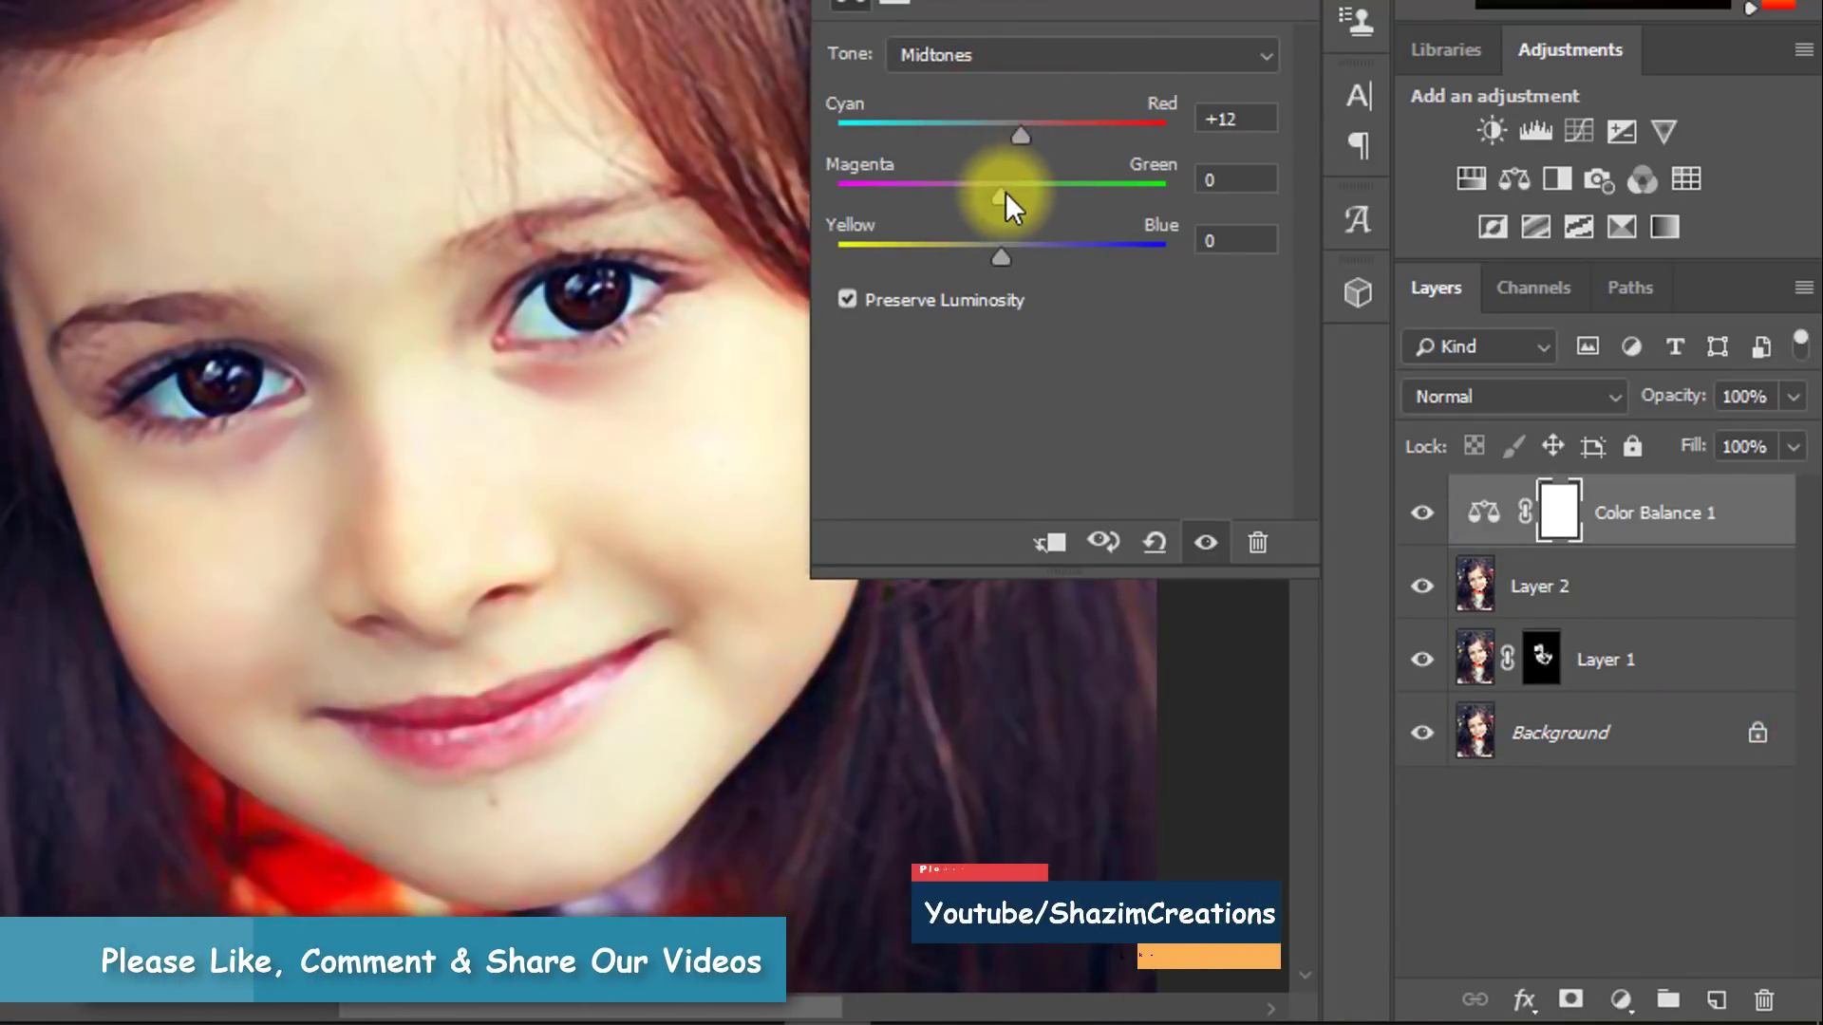
pyautogui.moveTo(992, 195); pyautogui.dragTo(1015, 256)
pyautogui.moveTo(1020, 133)
pyautogui.mouseDown()
pyautogui.moveTo(1046, 132)
pyautogui.moveTo(1025, 133)
pyautogui.mouseUp()
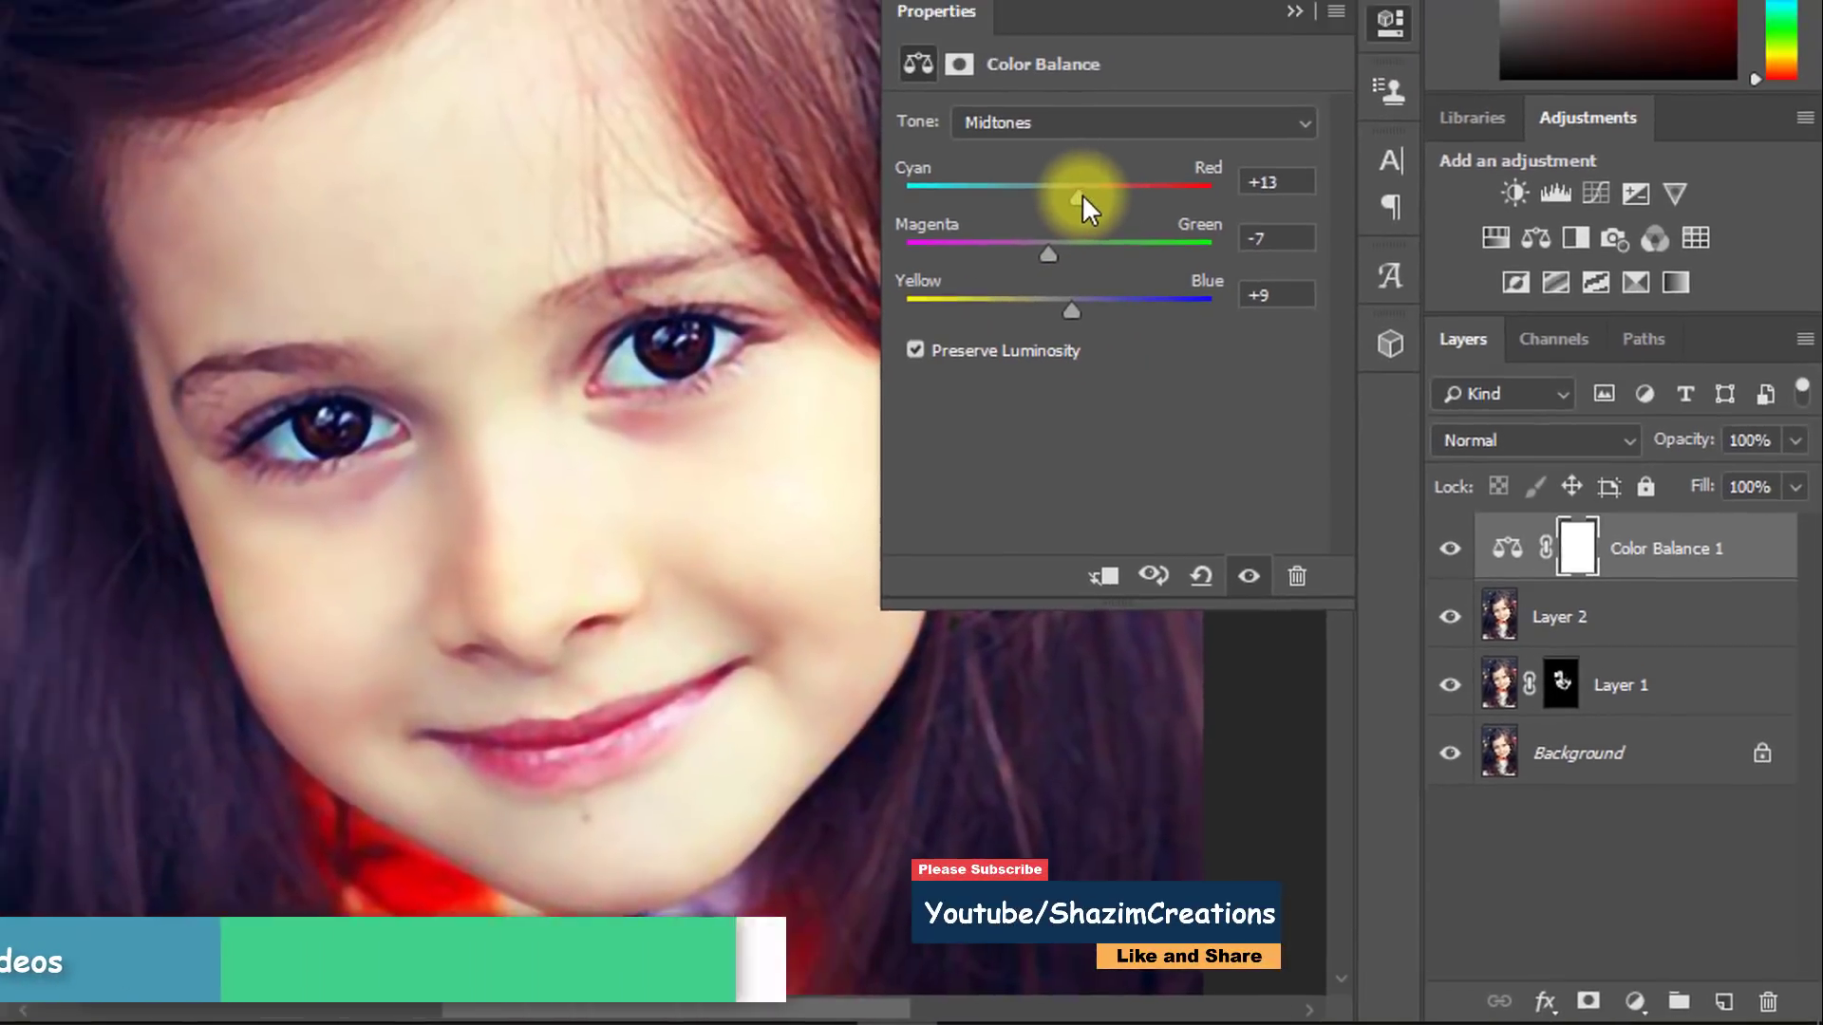
pyautogui.moveTo(1081, 193); pyautogui.dragTo(1091, 195)
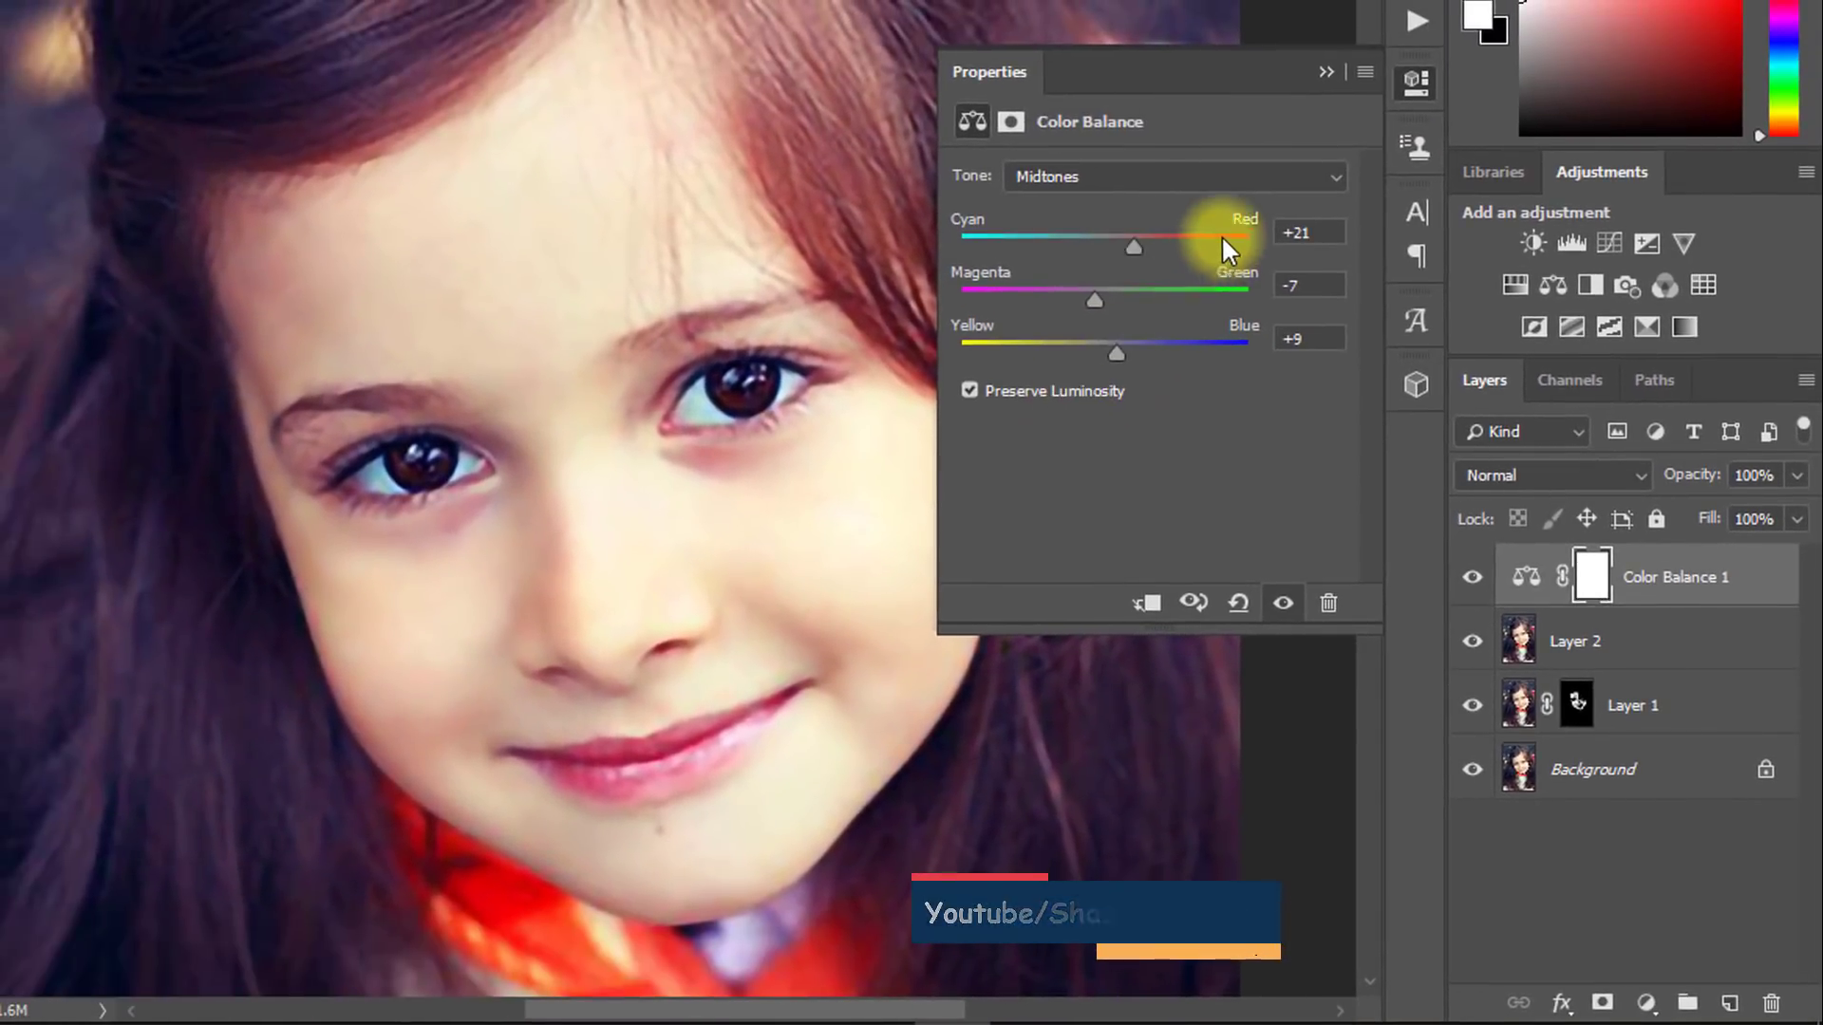
# Close the Color Balance properties and zoom in on the girl's face, then slightly out
pyautogui.click(1324, 73)
pyautogui.click(692, 529)
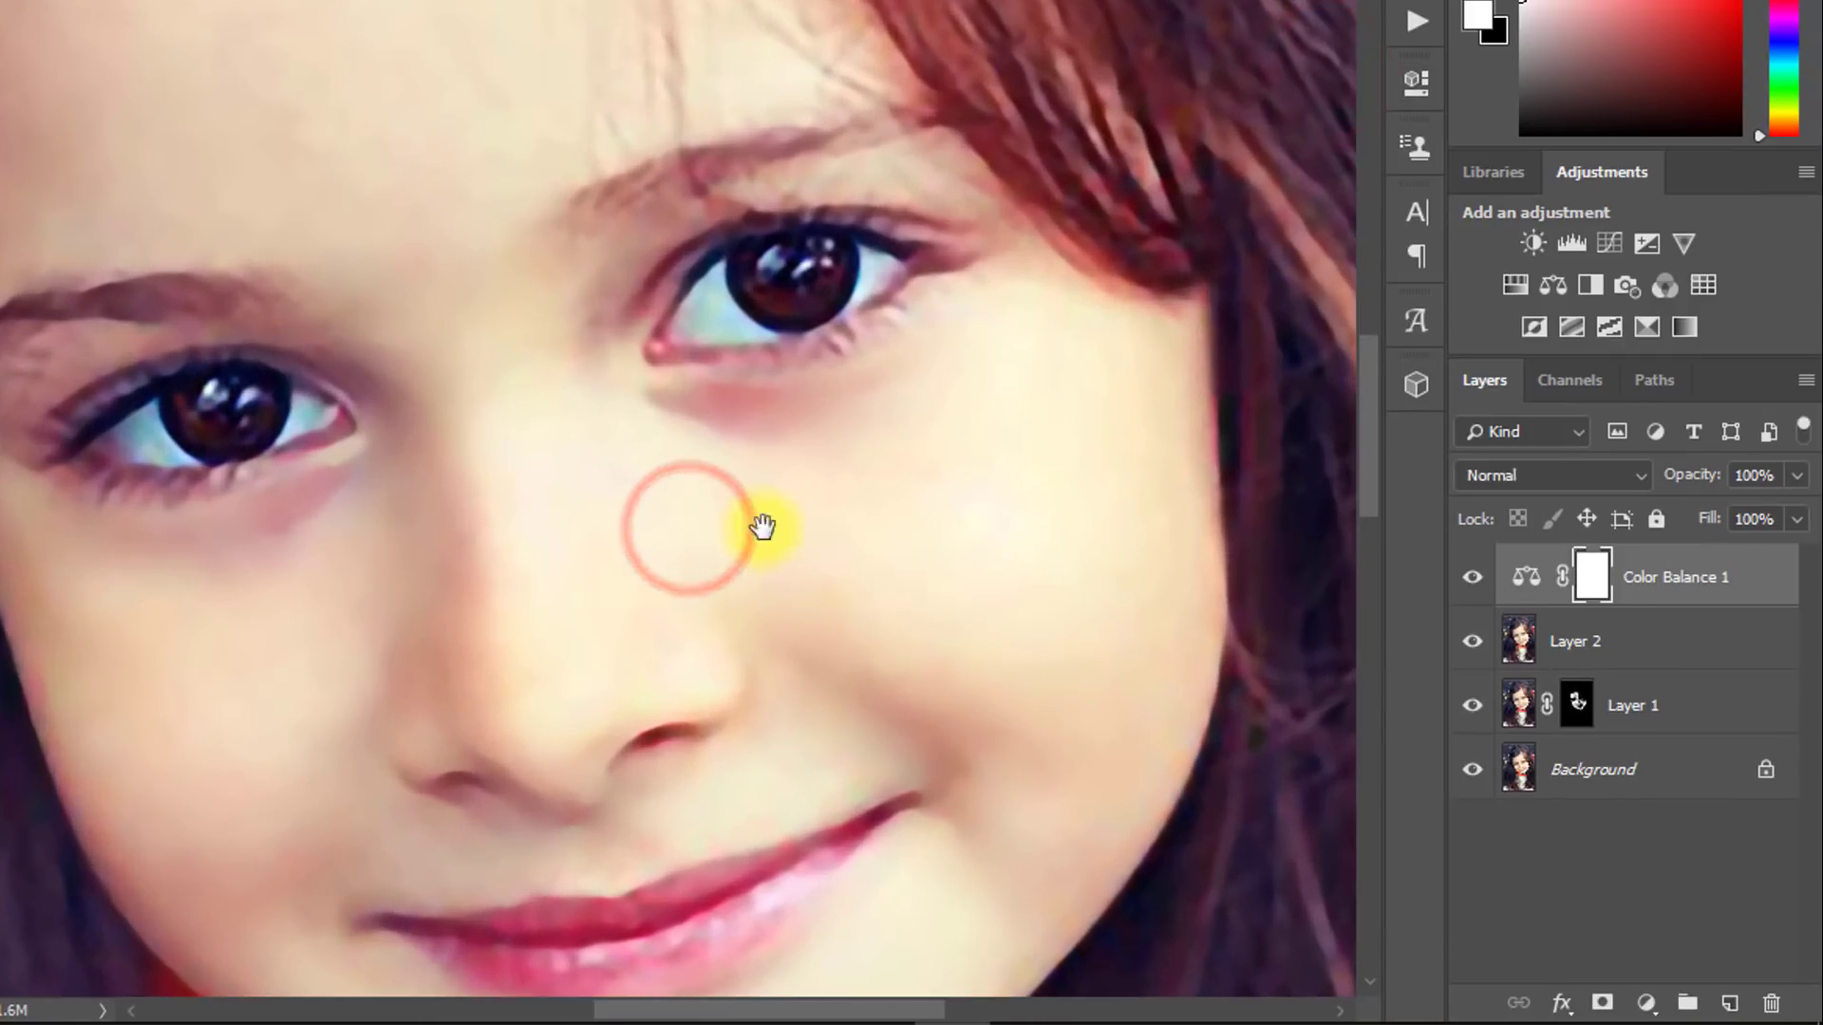
pyautogui.click(813, 498)
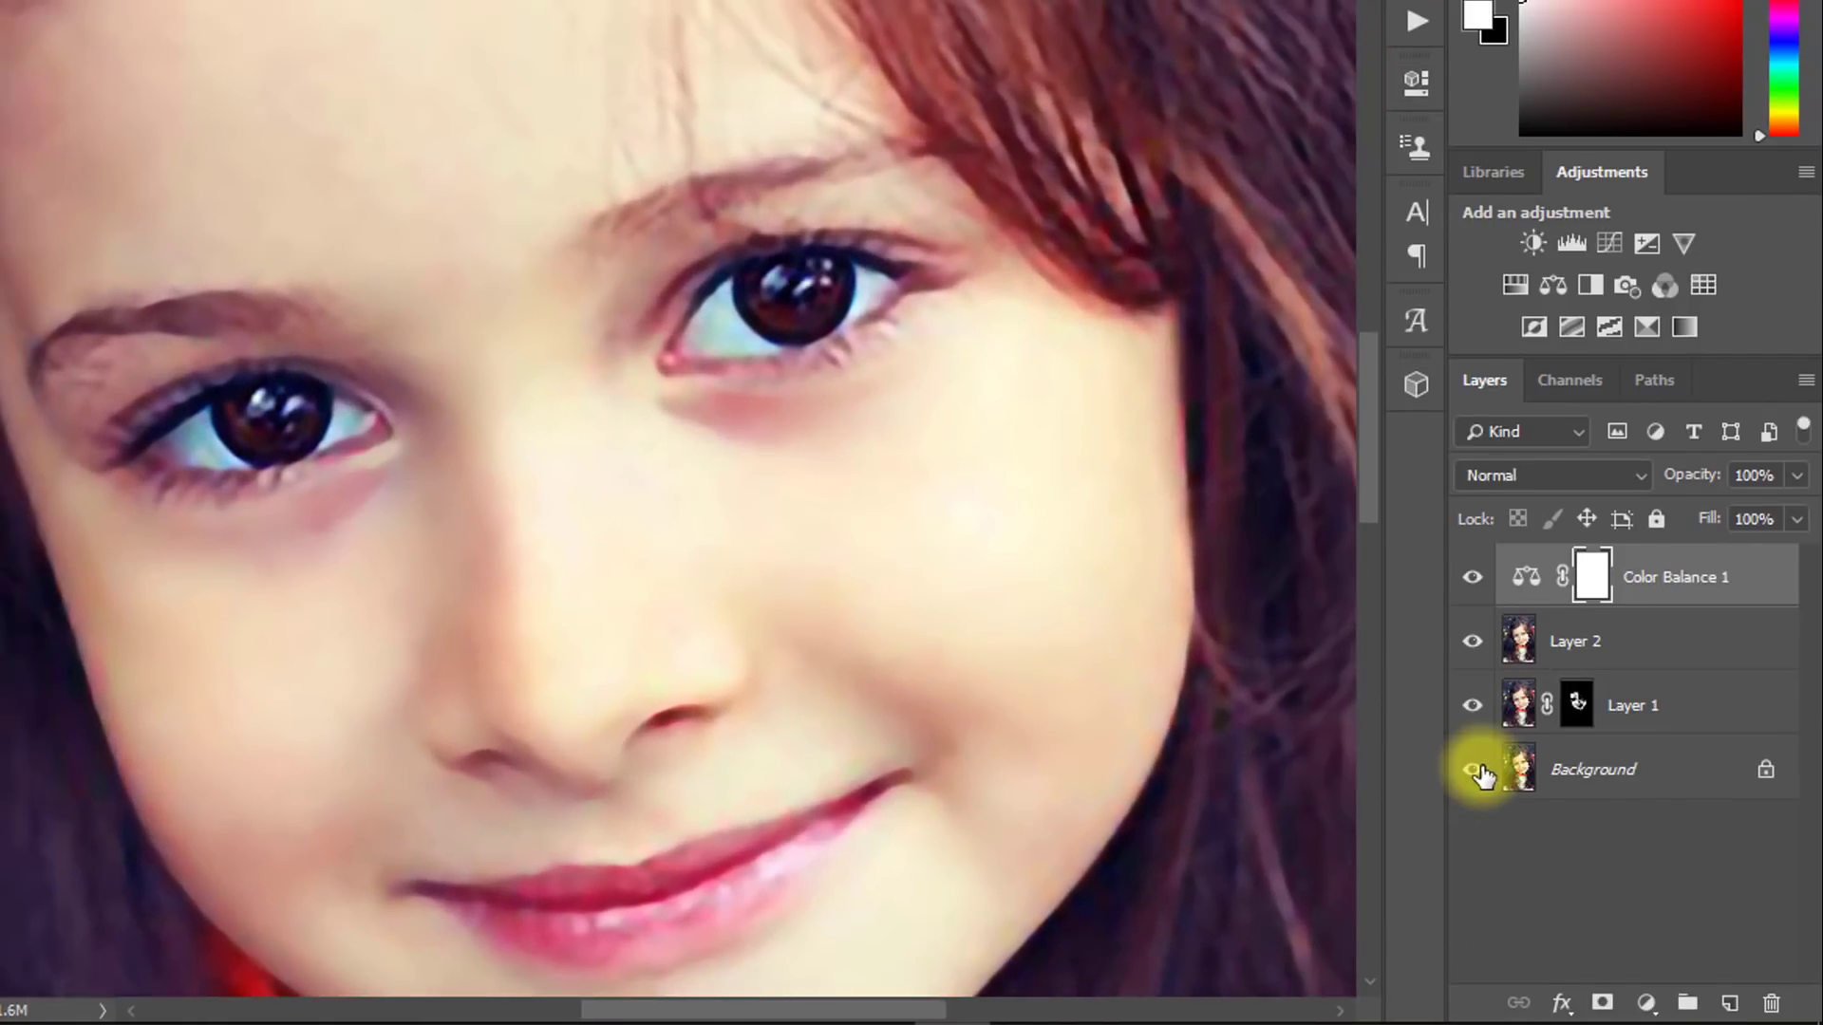